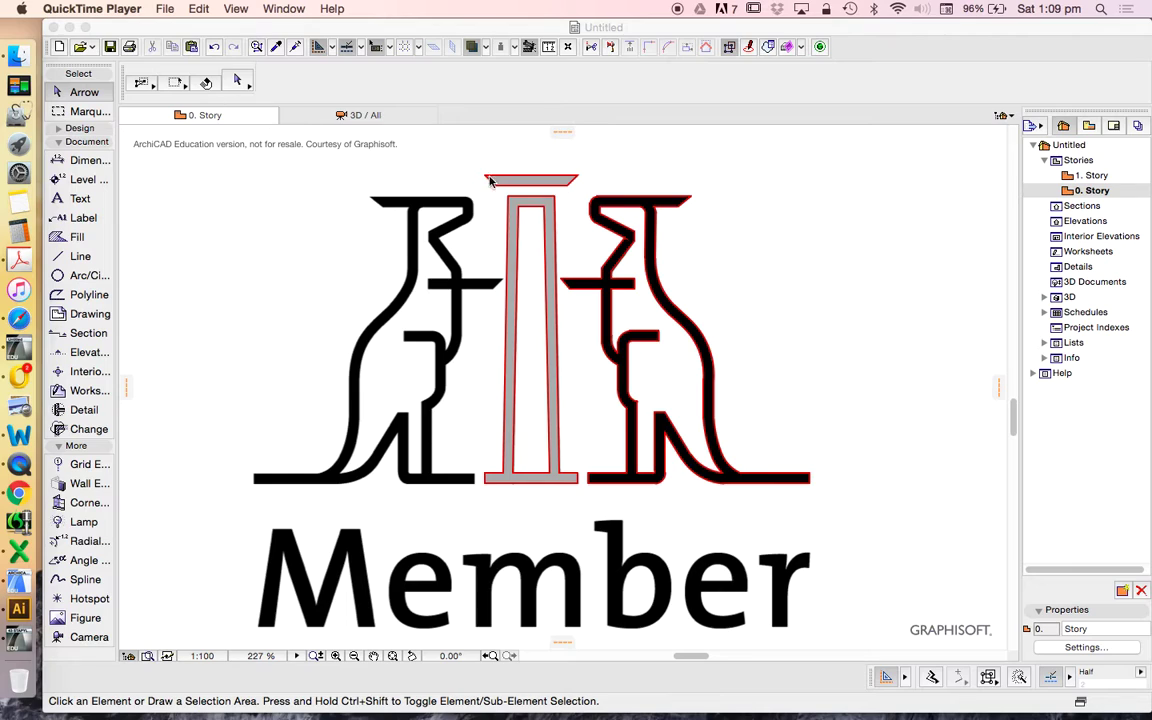
Switch to ArchiCAD and turn off True Line Weight for the ground story floor plan.
click(706, 196)
scroll(665, 196, up, 5)
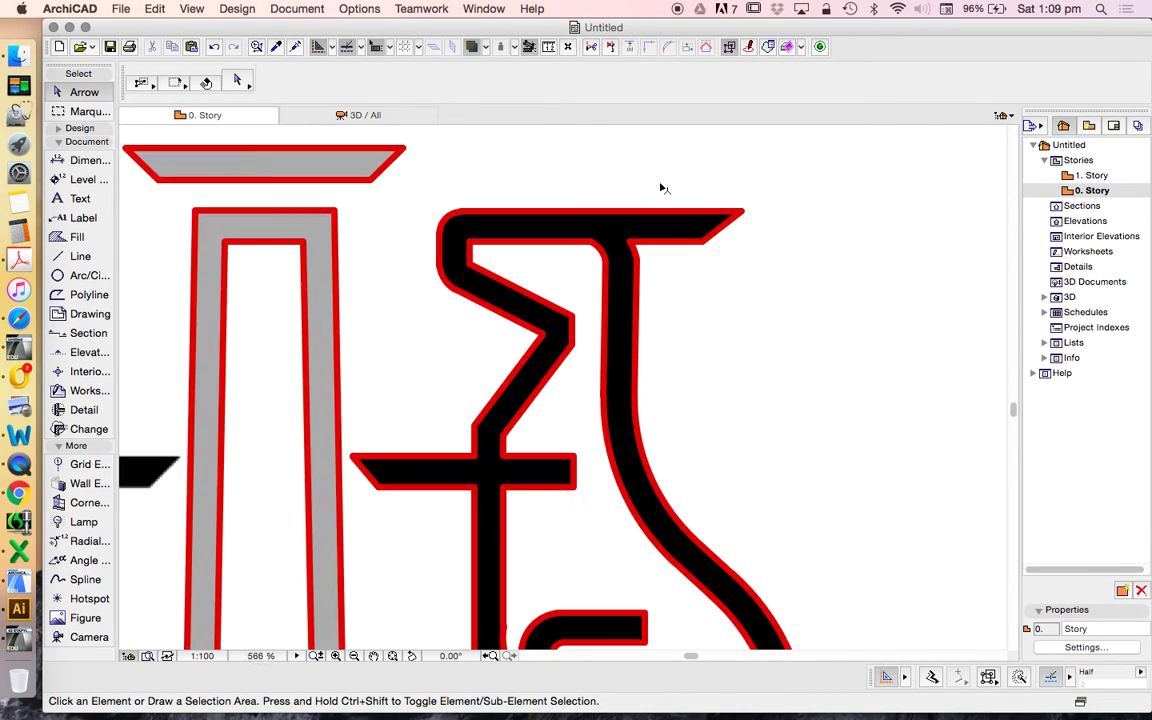
scroll(568, 149, down, 2)
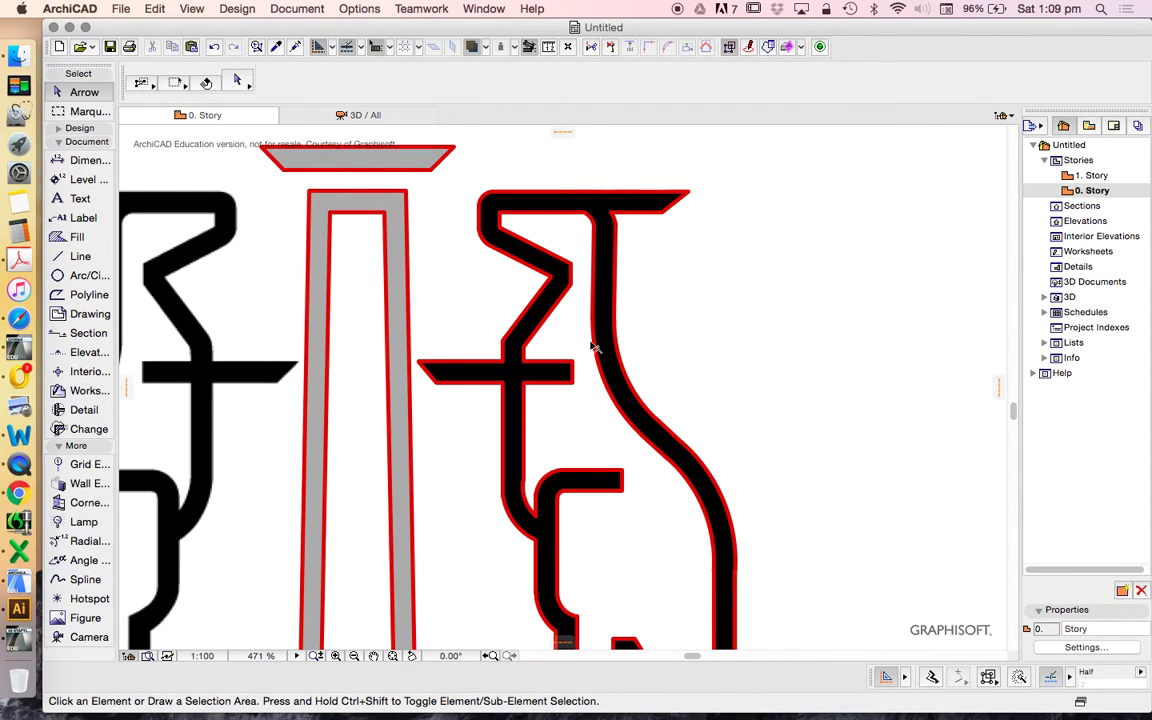
scroll(551, 198, down, 2)
scroll(555, 521, up, 3)
scroll(573, 260, down, 3)
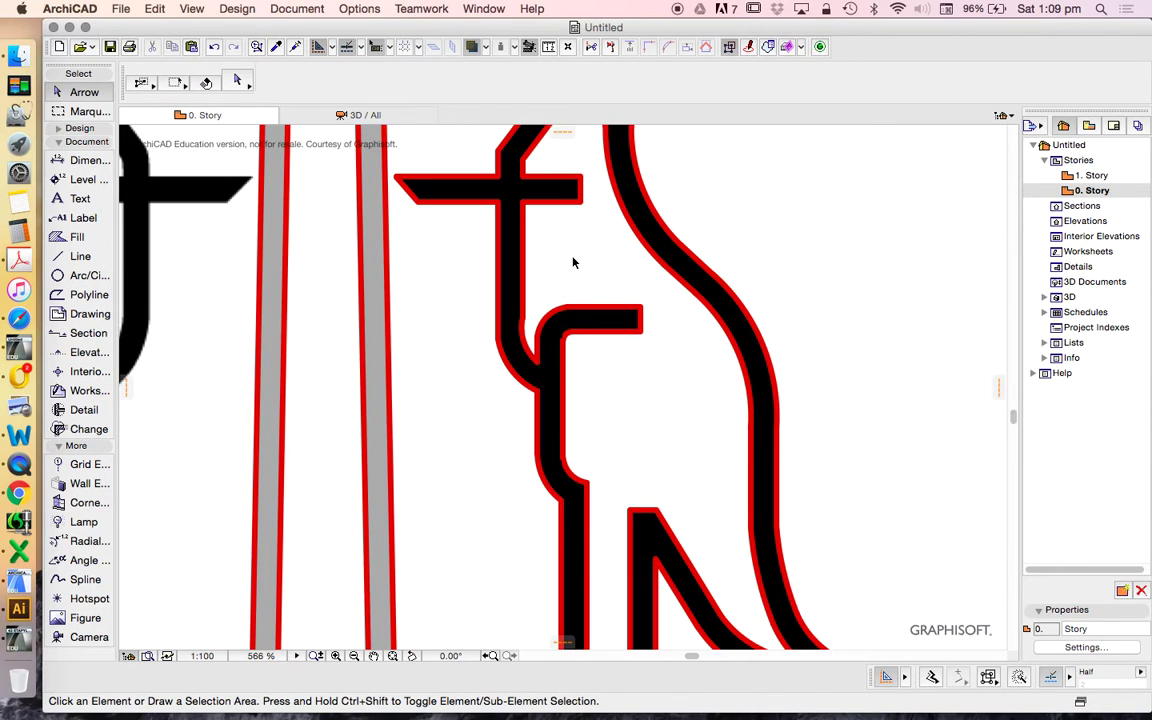
scroll(560, 309, up, 4)
scroll(571, 299, down, 1)
right_click(625, 249)
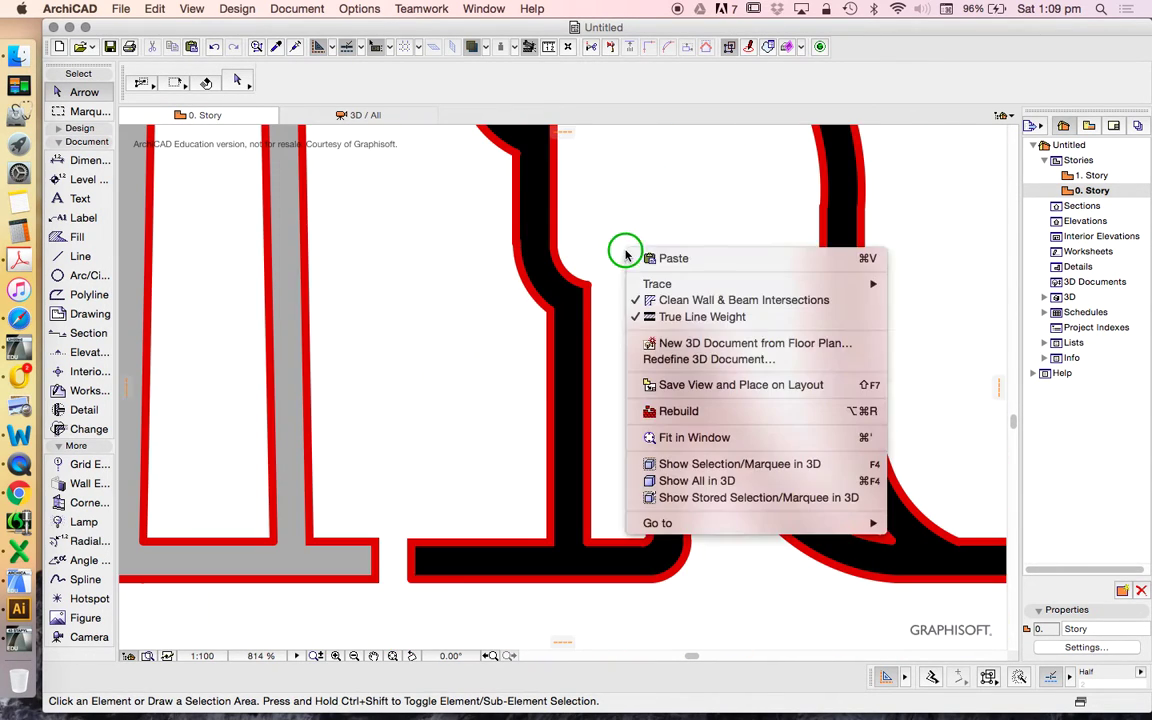
click(663, 319)
Examine how closely the red traced outline follows the right kangaroo's black edges at the body, legs, foot and tail.
scroll(593, 283, up, 3)
scroll(595, 282, up, 2)
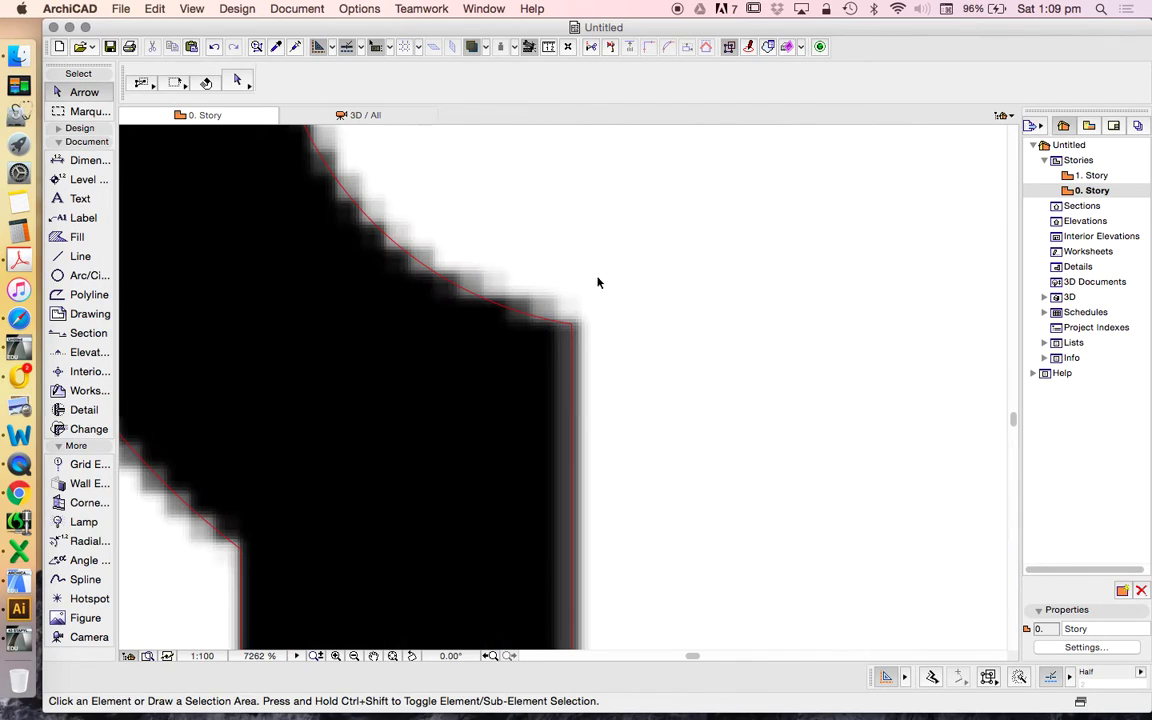
scroll(610, 283, down, 4)
scroll(680, 295, up, 2)
scroll(697, 290, up, 2)
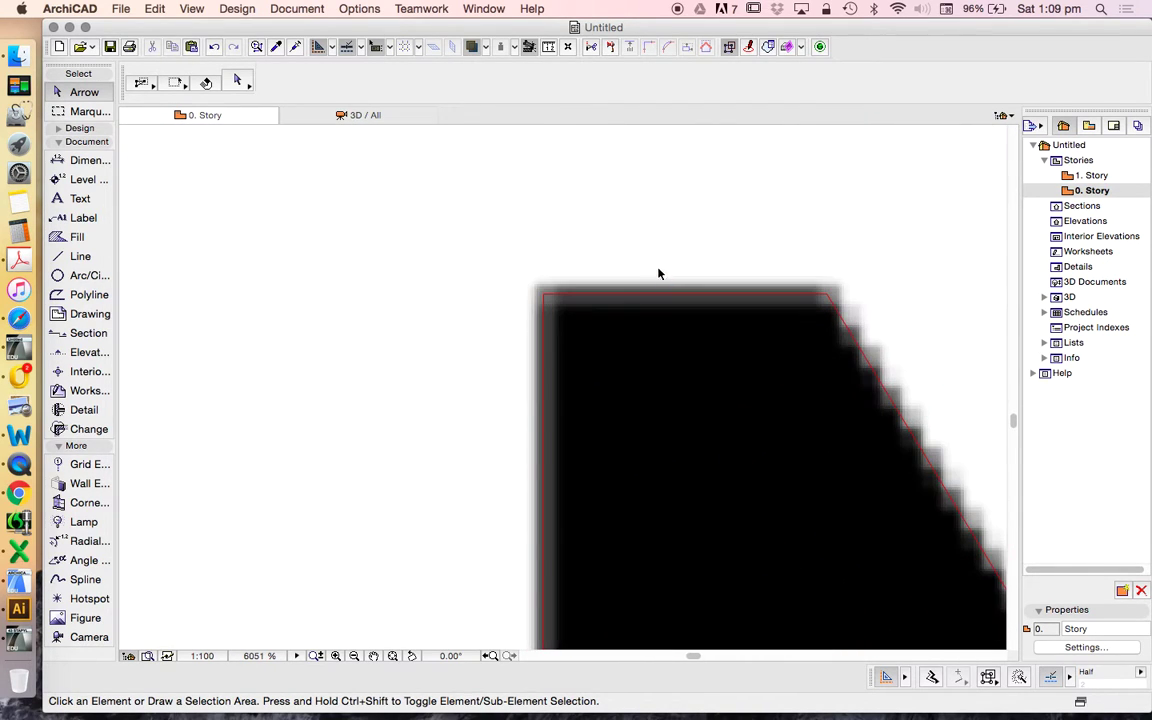
scroll(760, 265, down, 4)
scroll(457, 551, up, 3)
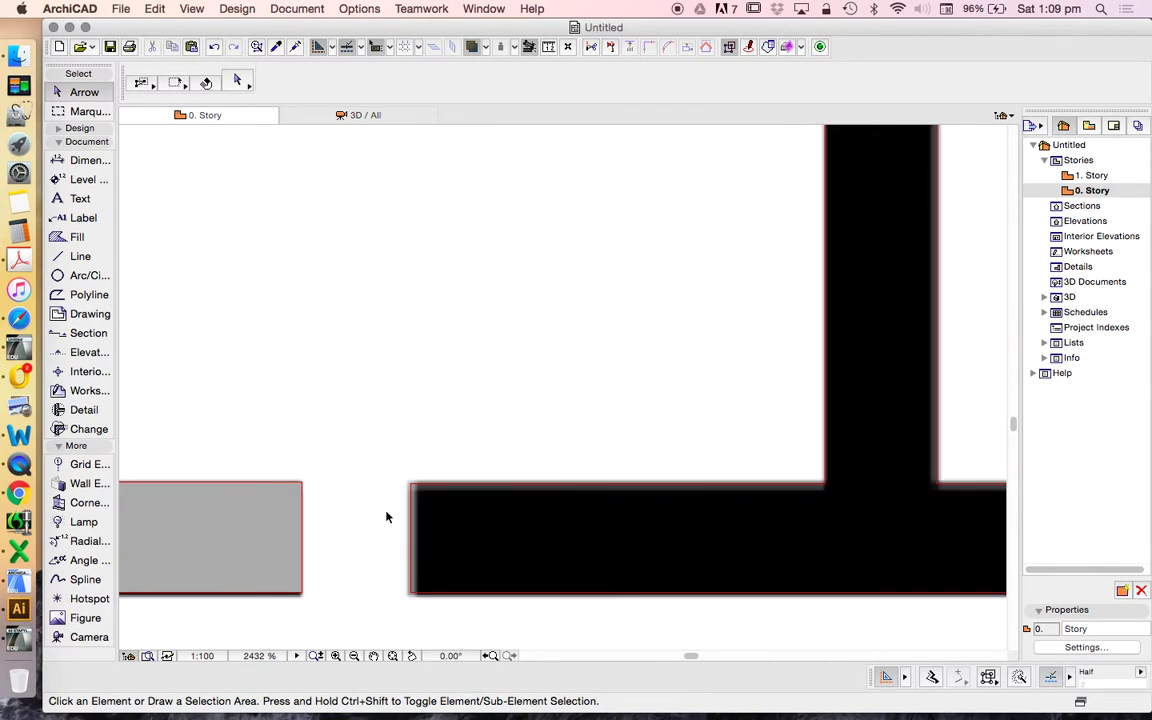
scroll(390, 452, down, 1)
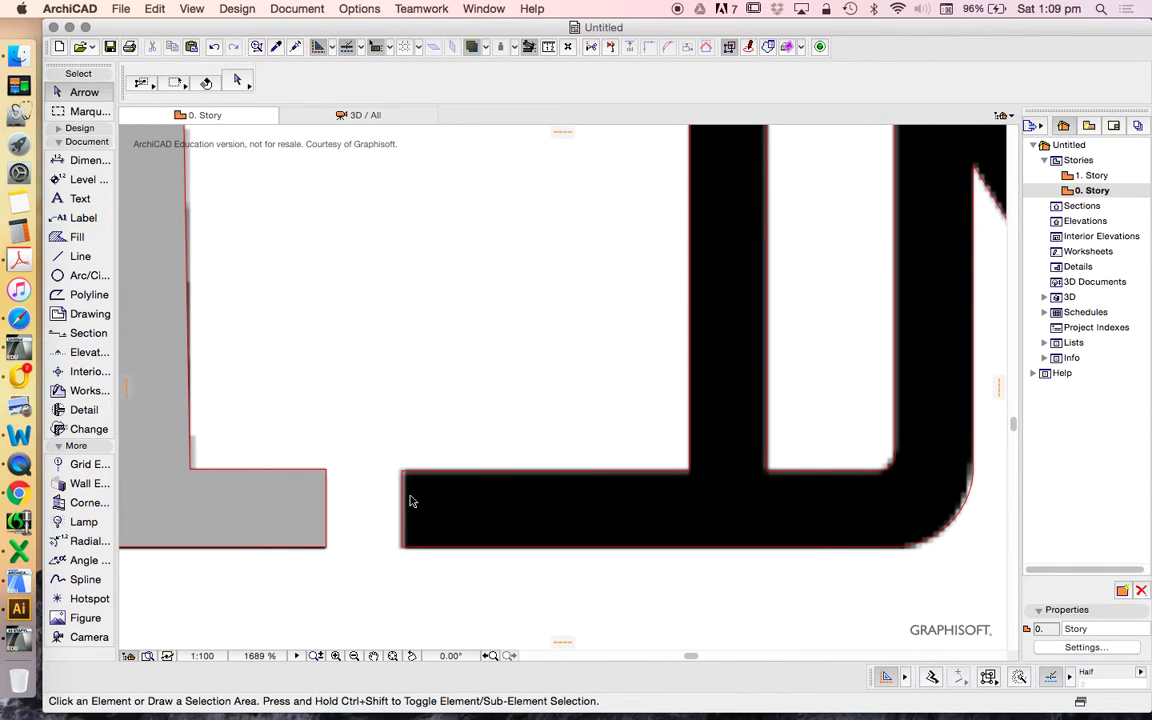
scroll(409, 499, down, 4)
scroll(527, 543, up, 3)
scroll(617, 424, down, 1)
scroll(792, 527, up, 2)
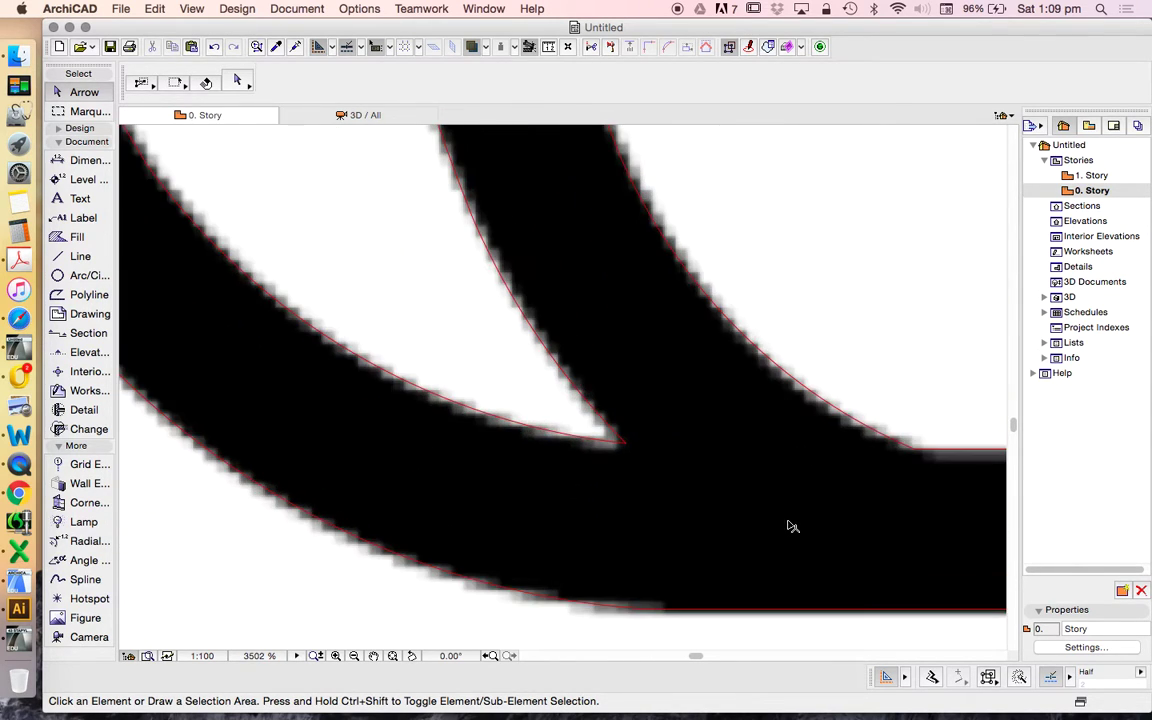
scroll(645, 501, down, 5)
scroll(655, 330, up, 2)
scroll(553, 290, down, 2)
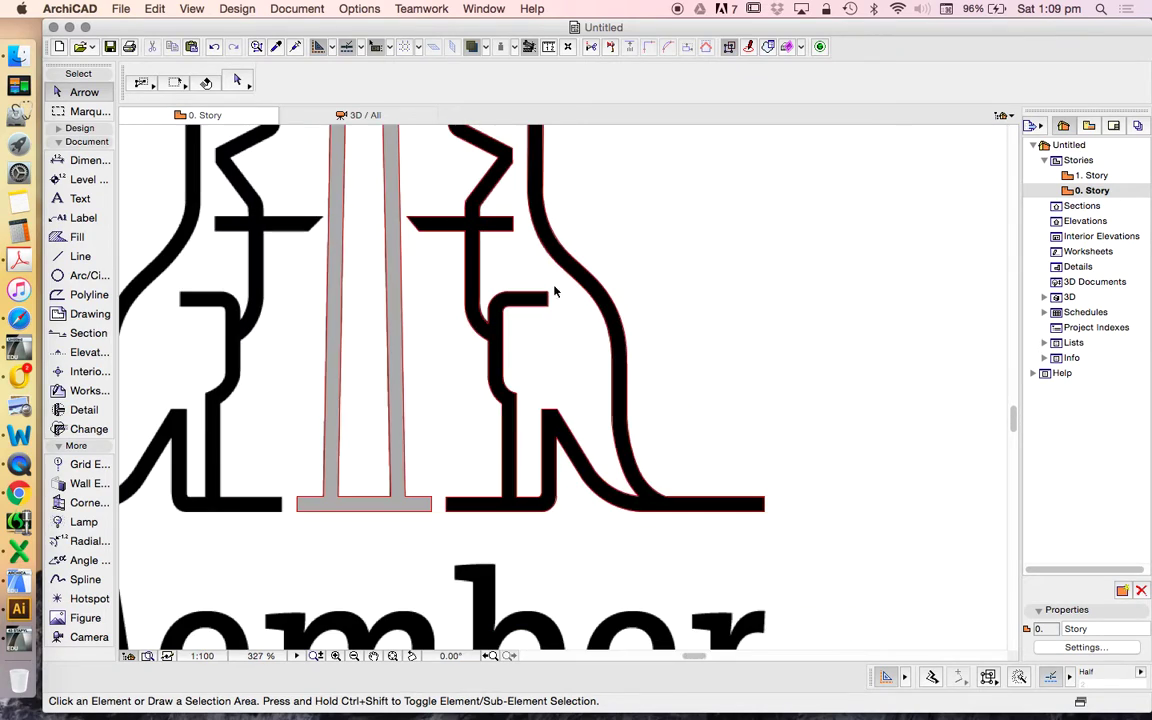
Create a fill inside the right kangaroo's body by using the Magic Wand within its inner outline.
click(72, 237)
scroll(627, 244, down, 2)
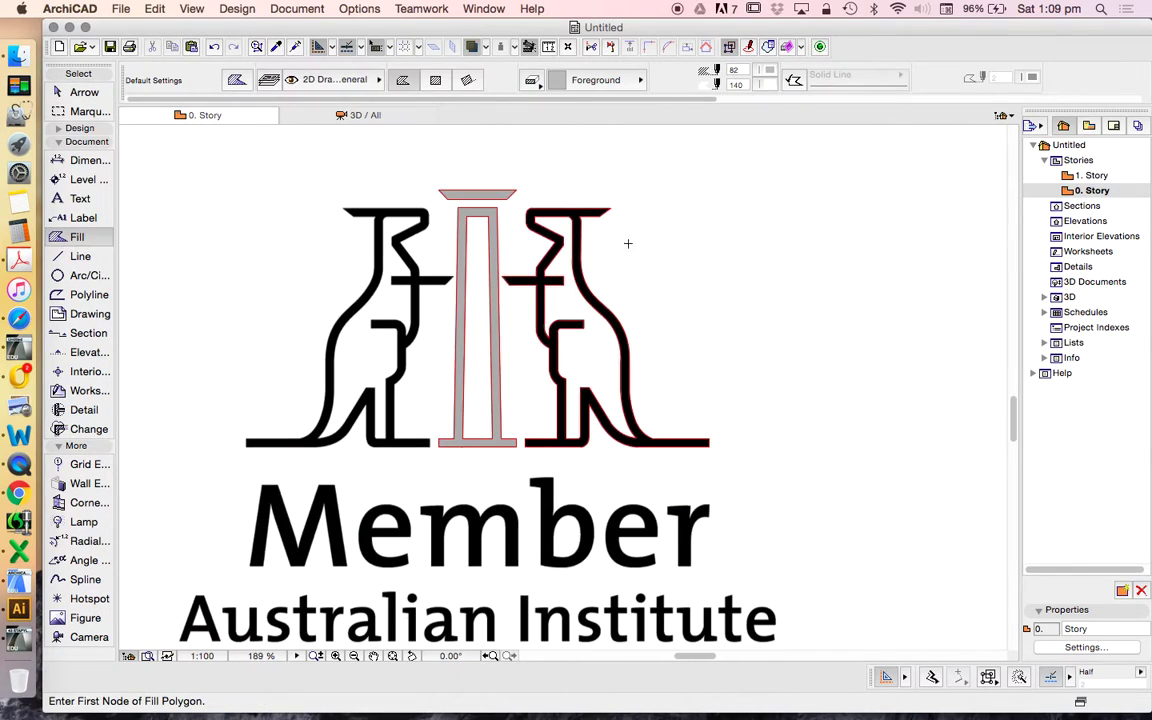
scroll(540, 188, up, 4)
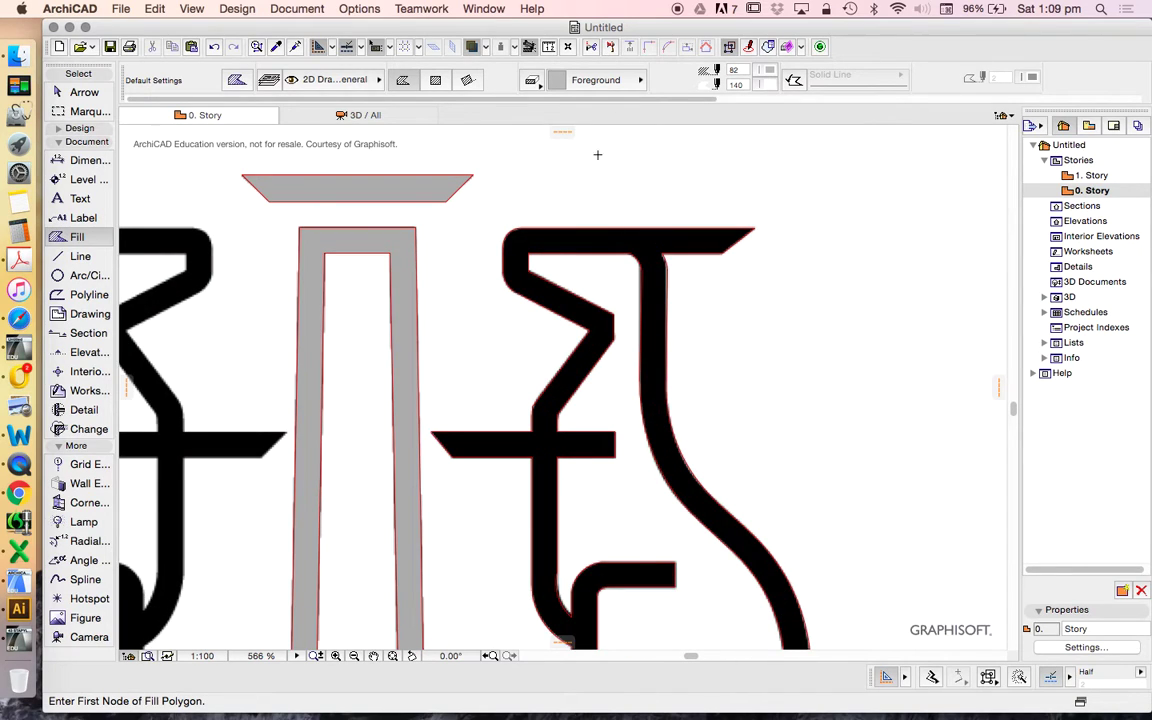
scroll(577, 145, down, 3)
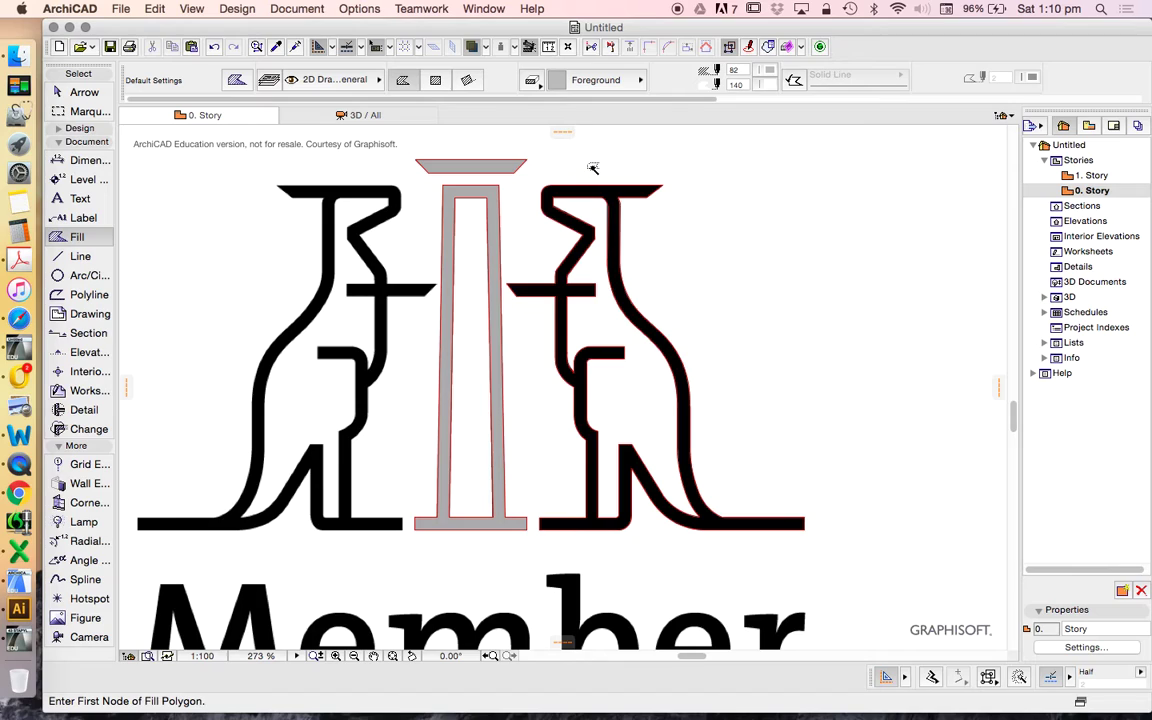
scroll(596, 170, up, 2)
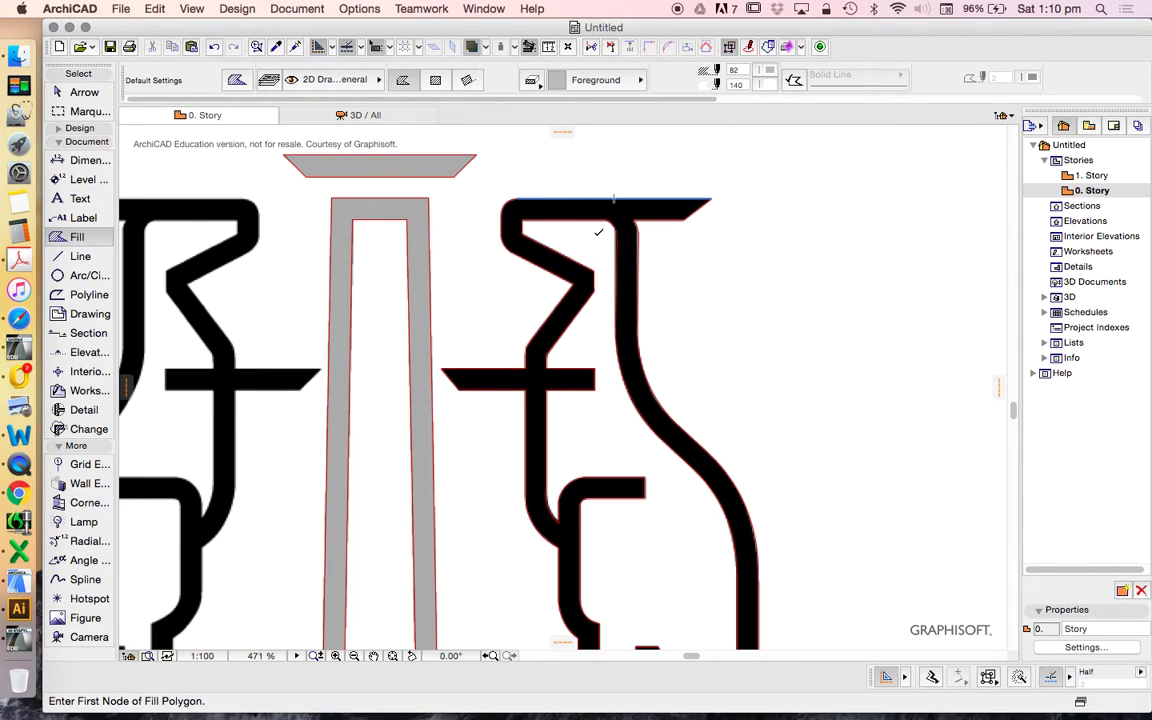
scroll(598, 232, down, 2)
scroll(599, 334, up, 4)
scroll(605, 225, down, 4)
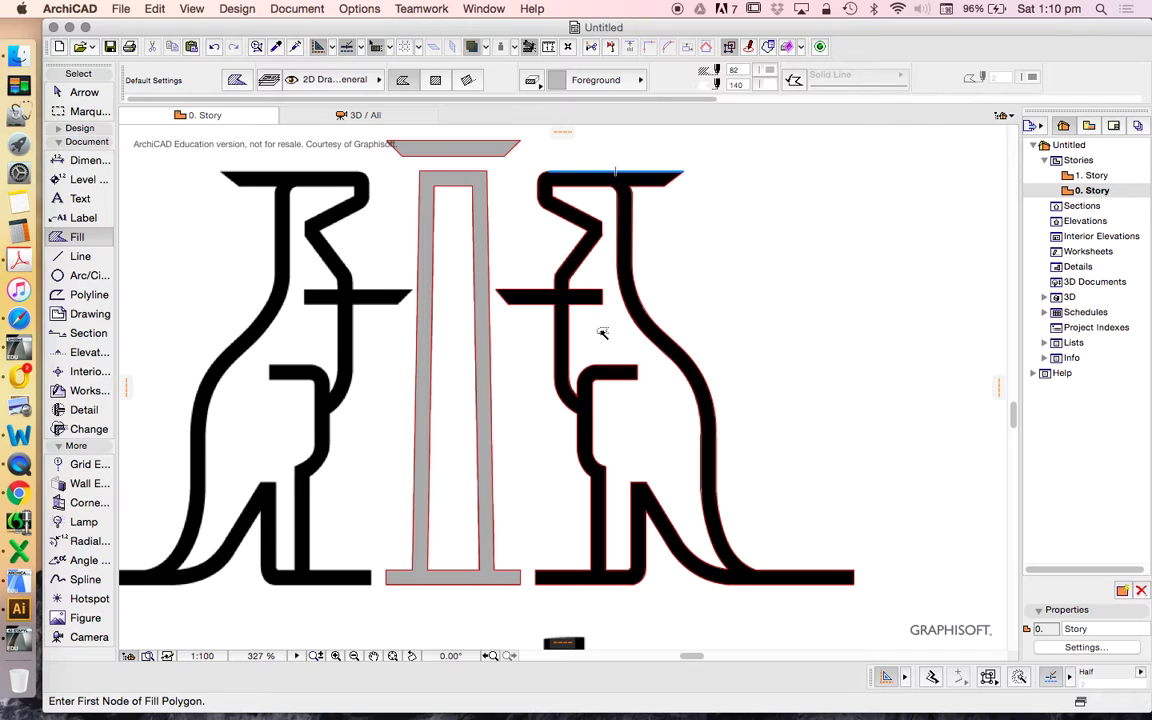
click(602, 333)
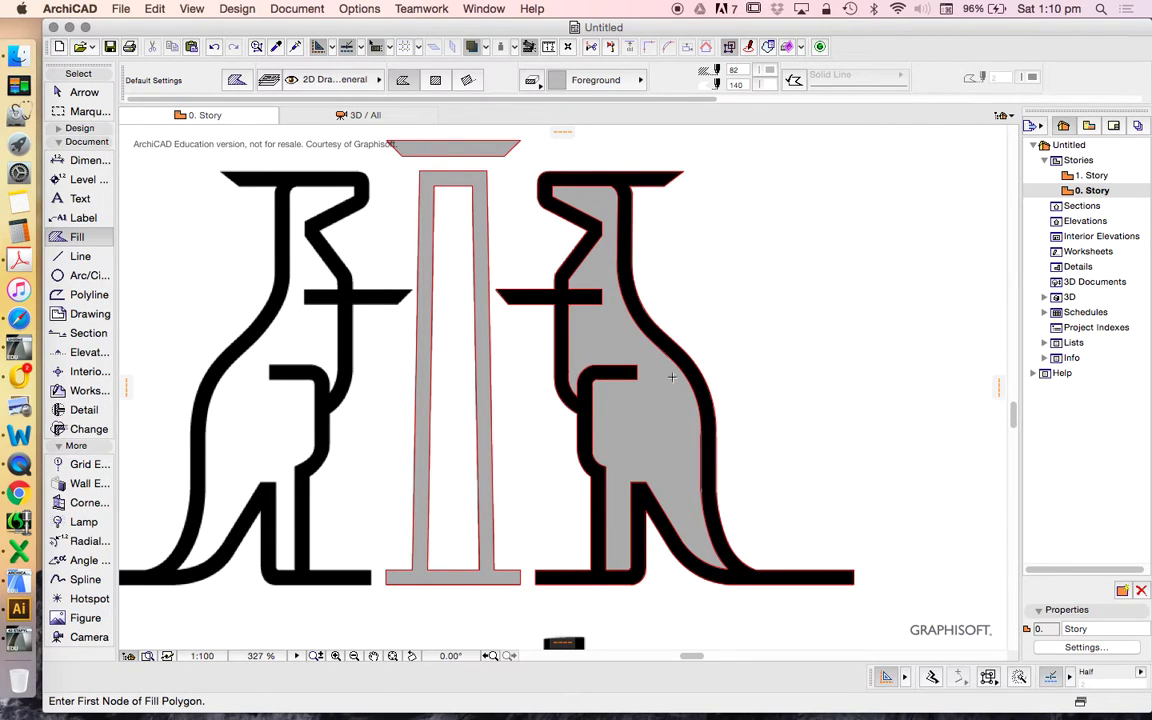
key(Escape)
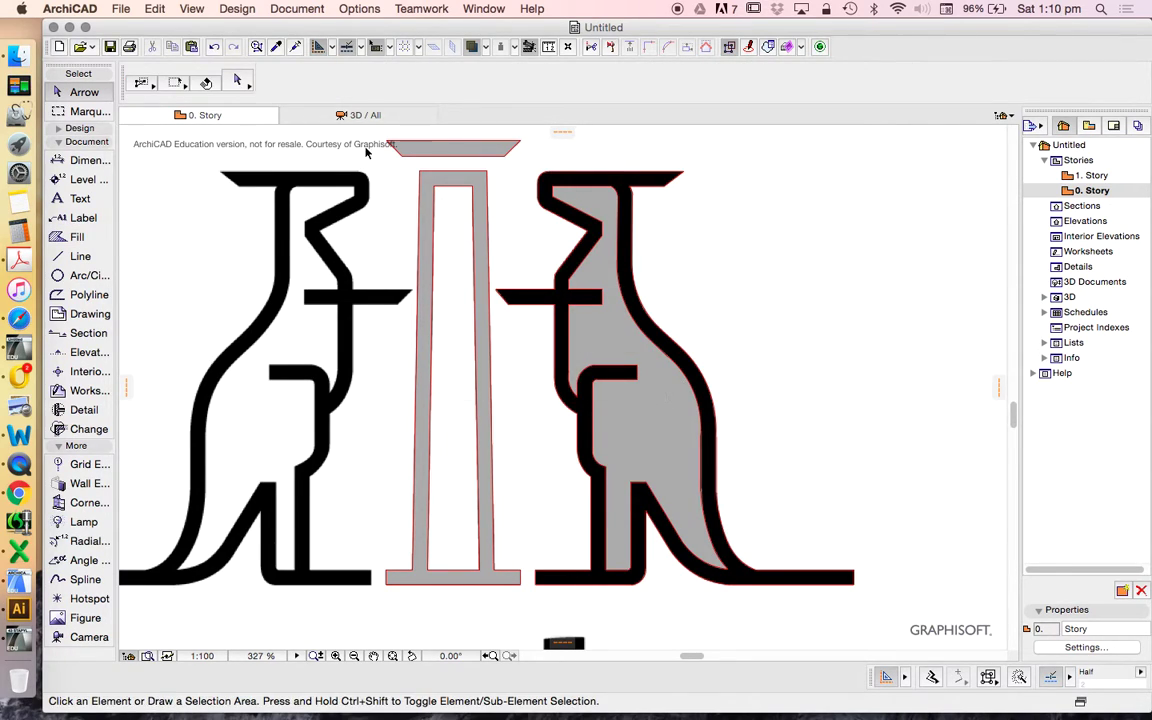
Drag the right kangaroo's body fill 6000 horizontally to the right of the logo and deselect it.
click(630, 406)
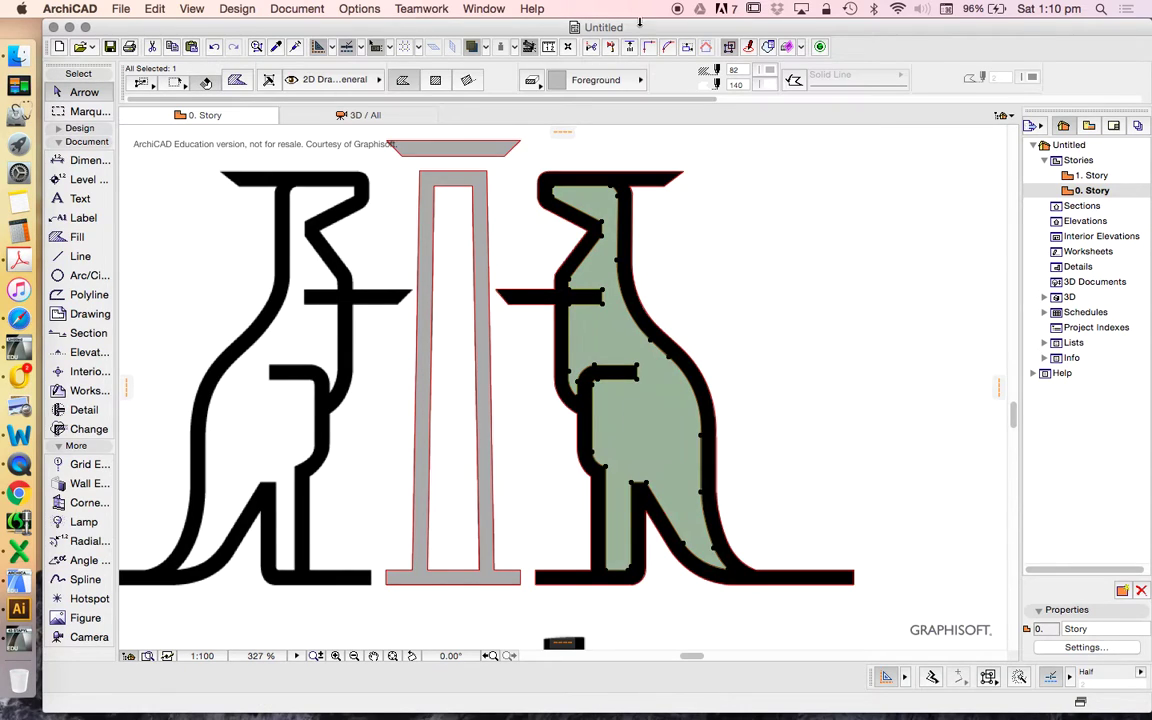
right_click(731, 260)
mouse_move(738, 388)
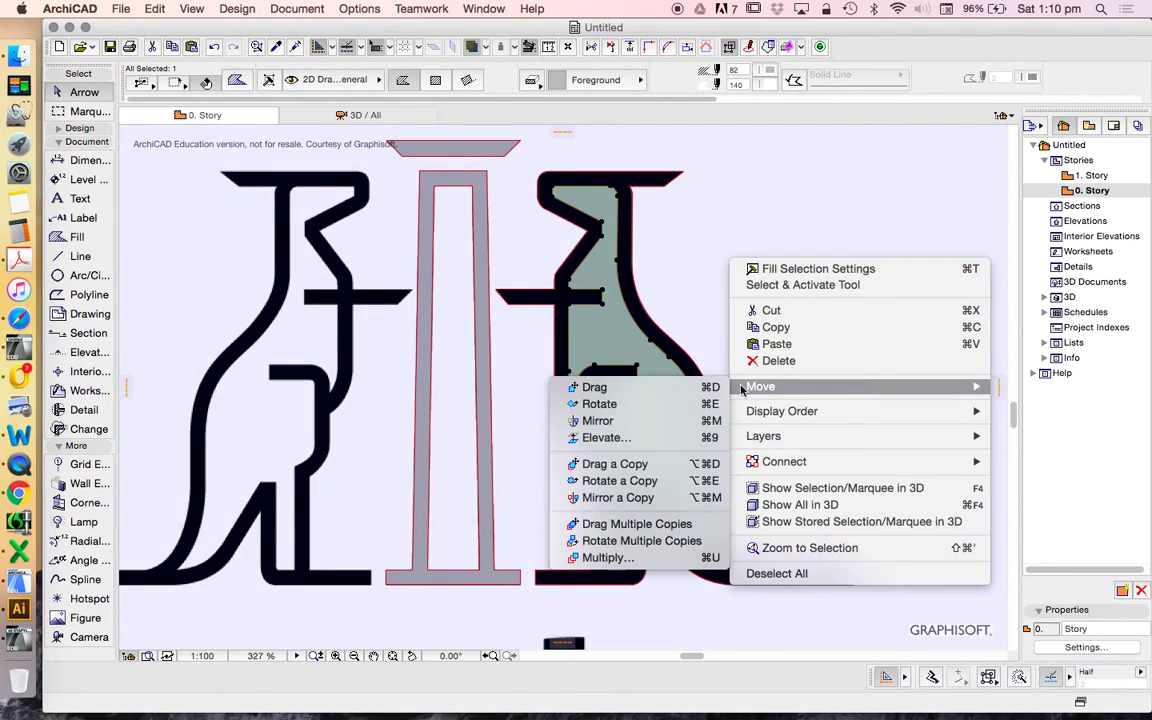
click(596, 387)
scroll(609, 291, down, 5)
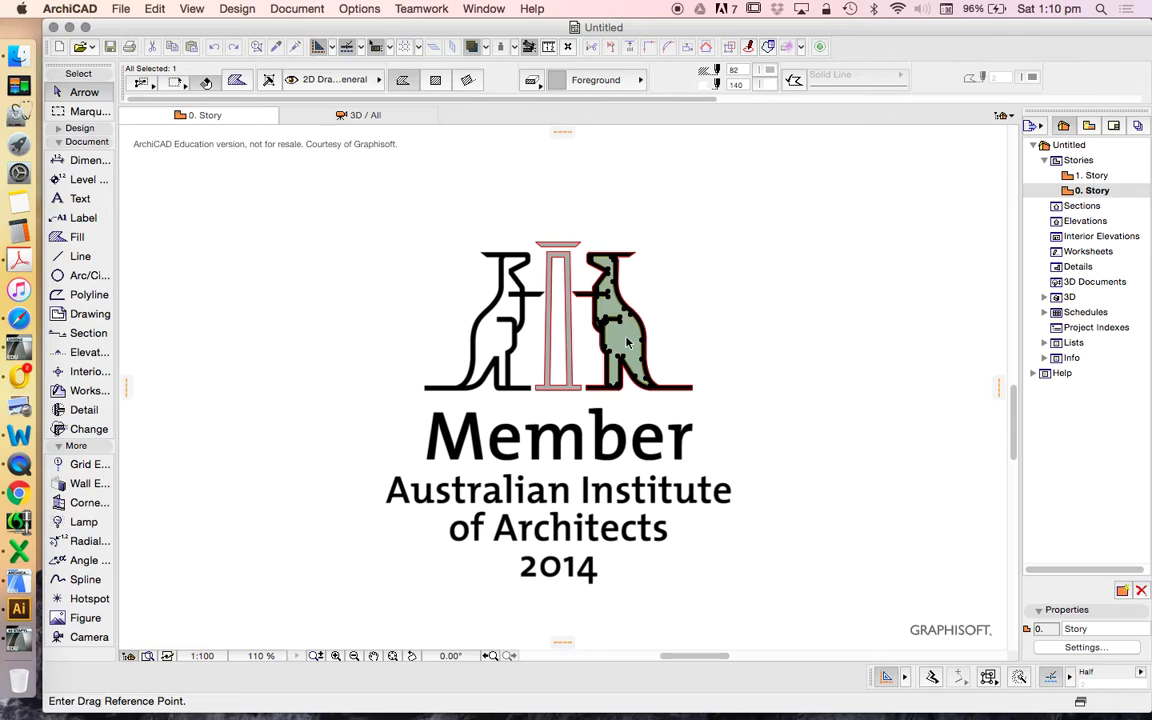
click(624, 337)
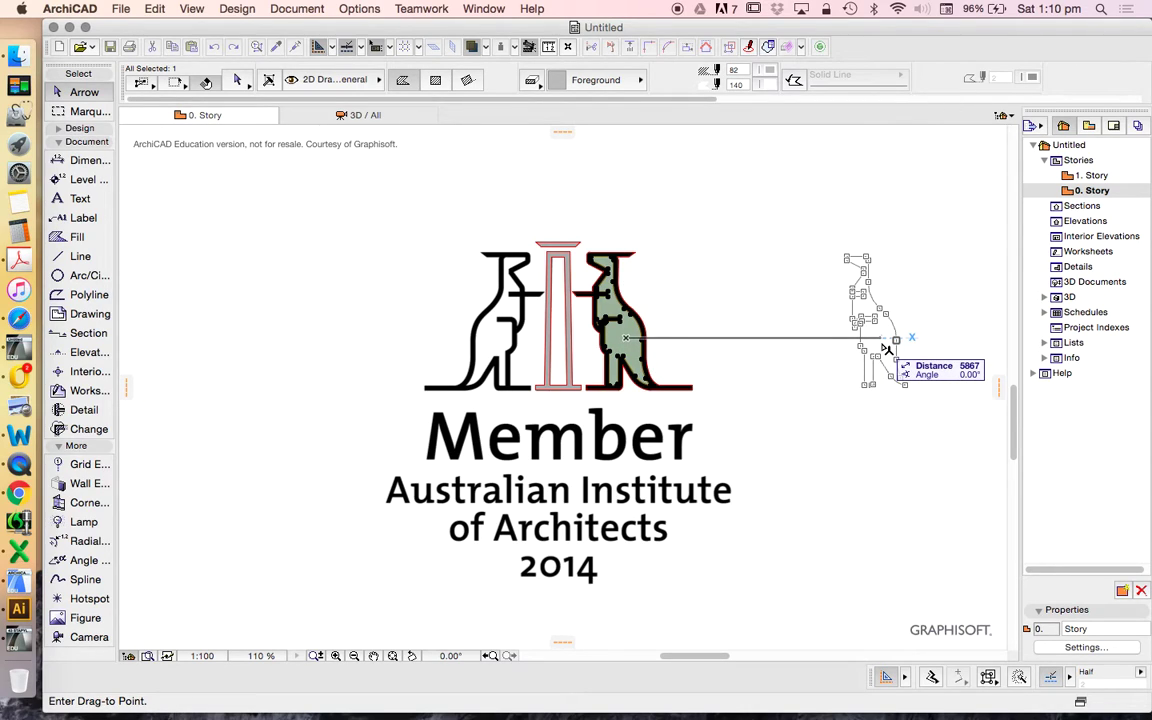
text(6000)
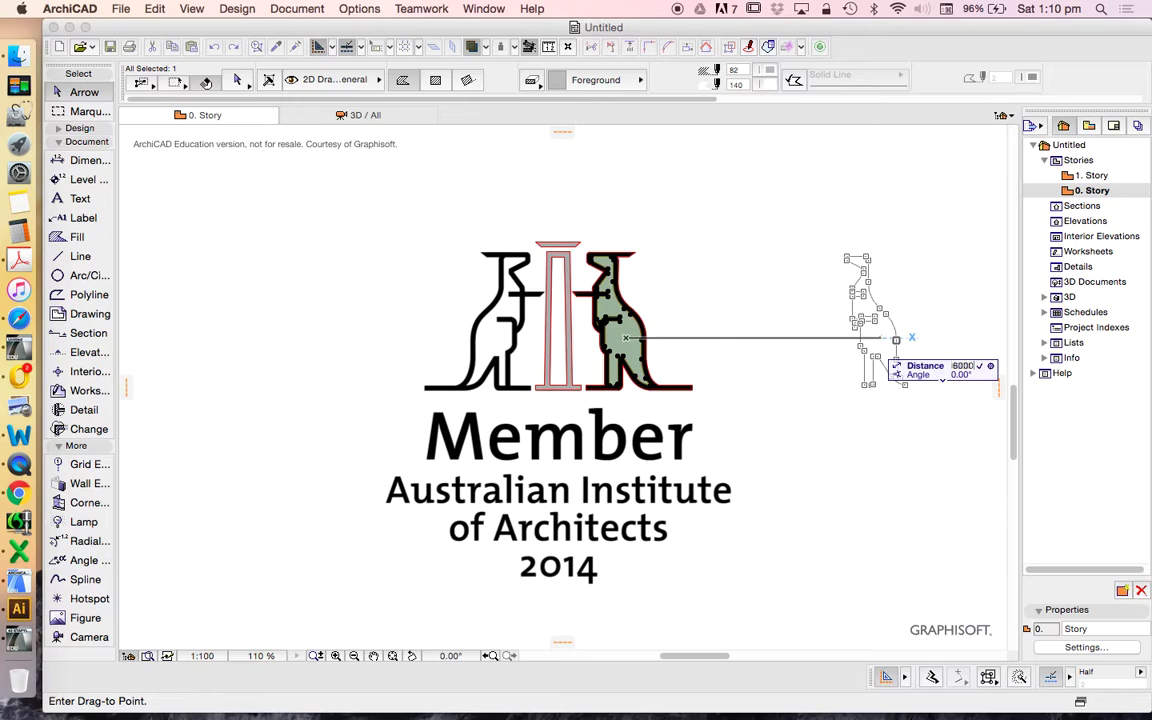
key(Return)
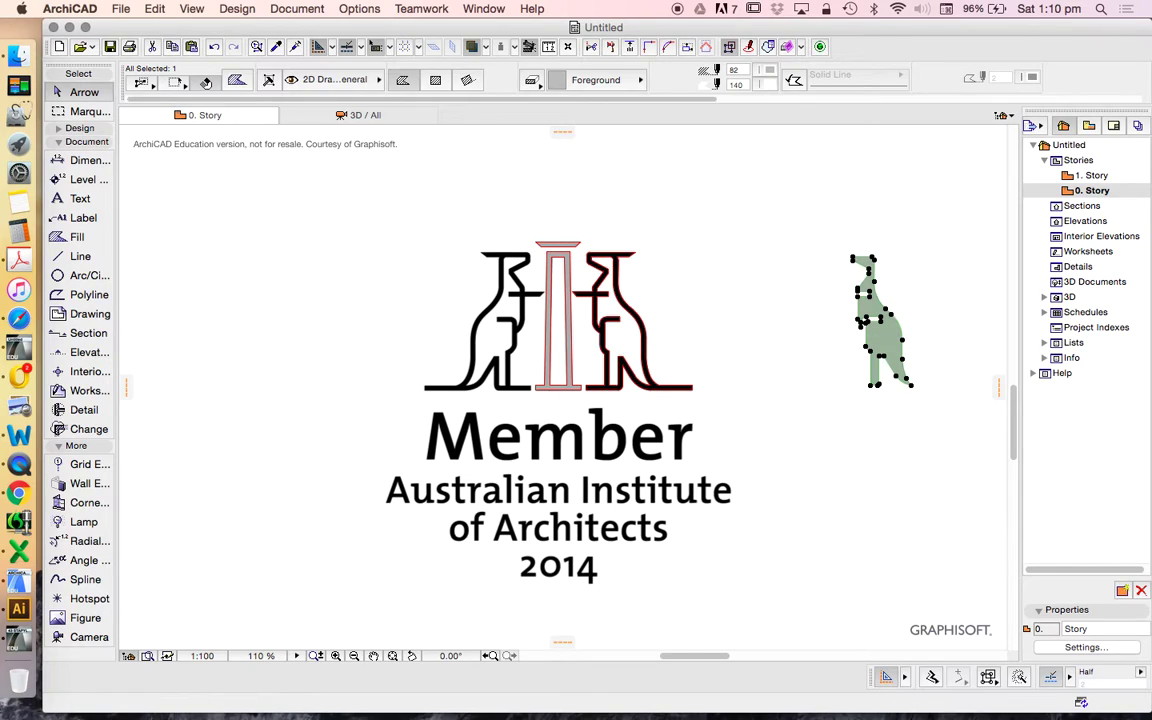
key(Escape)
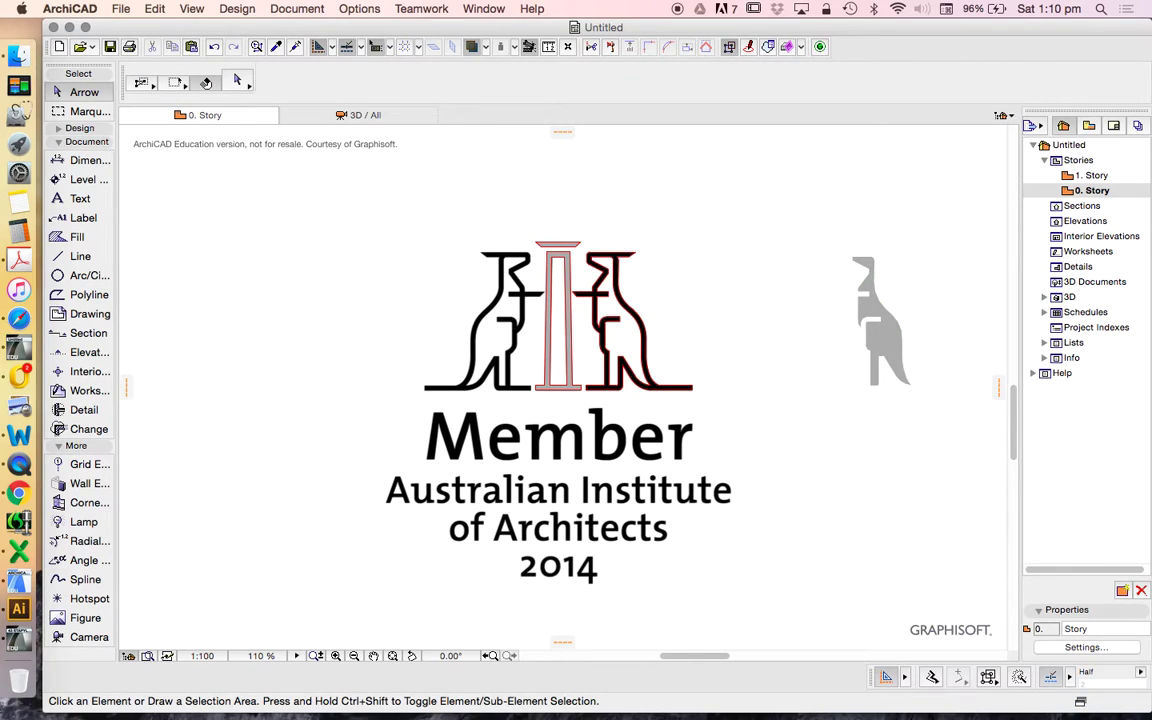
Try to create a Magic Wand fill from the right kangaroo's outline between its snout and forearm.
scroll(736, 315, up, 3)
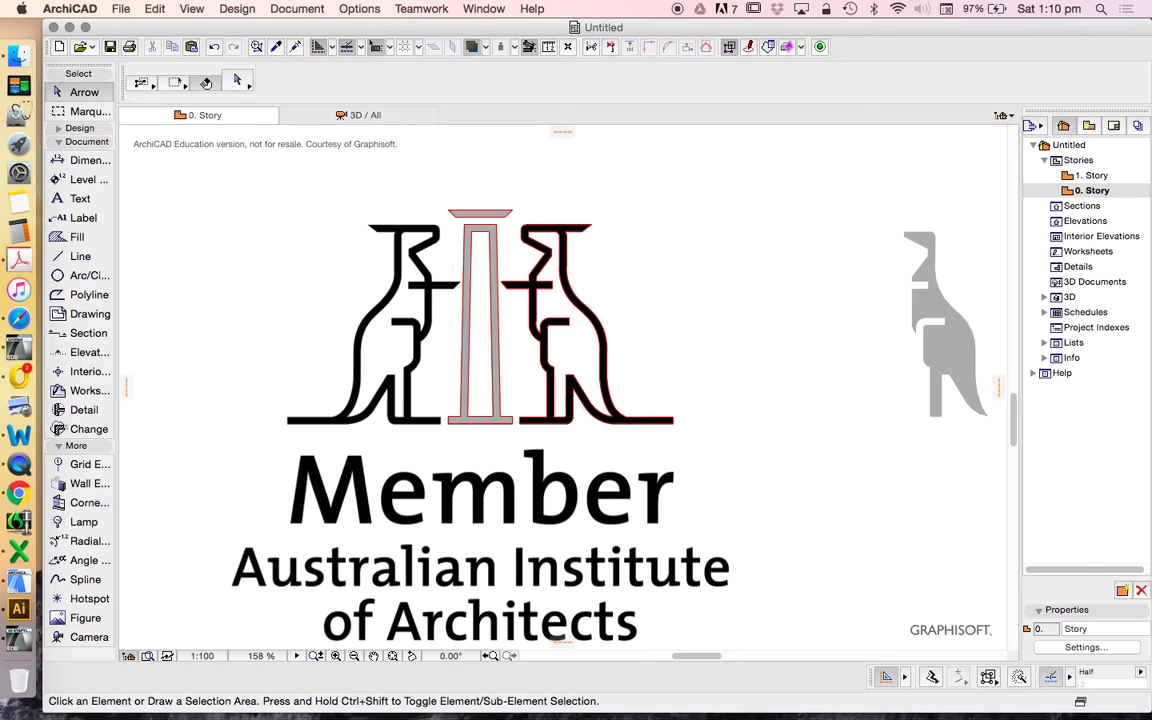
key(w)
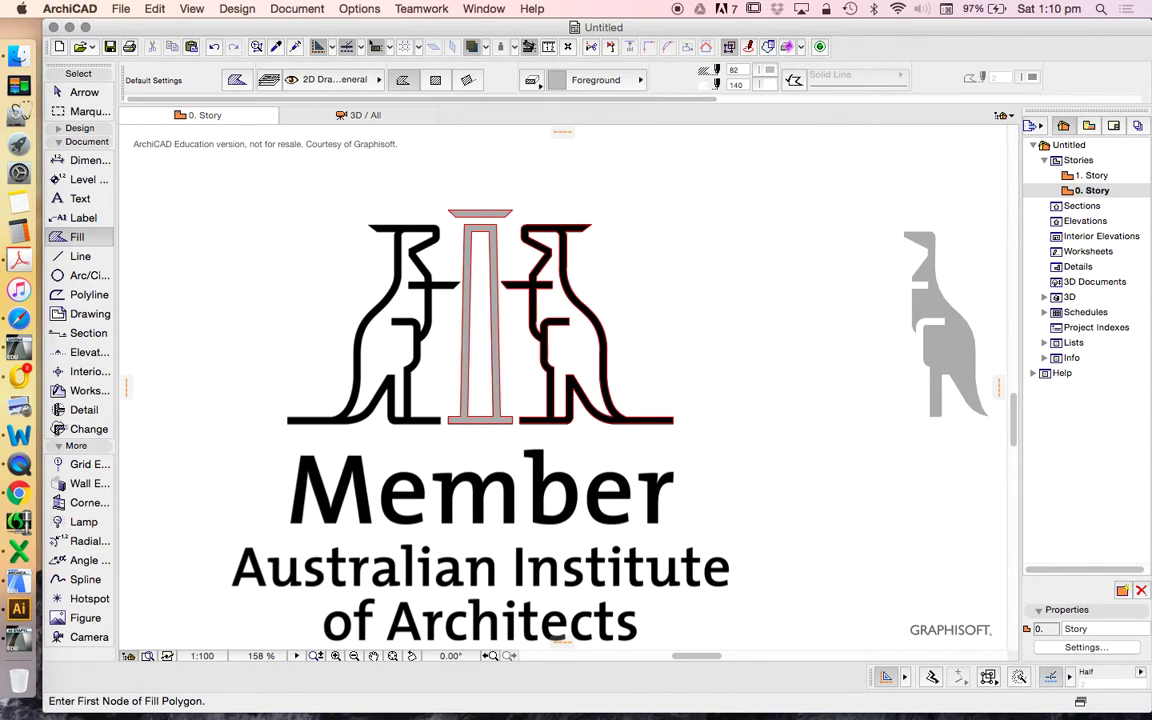
scroll(545, 236, up, 5)
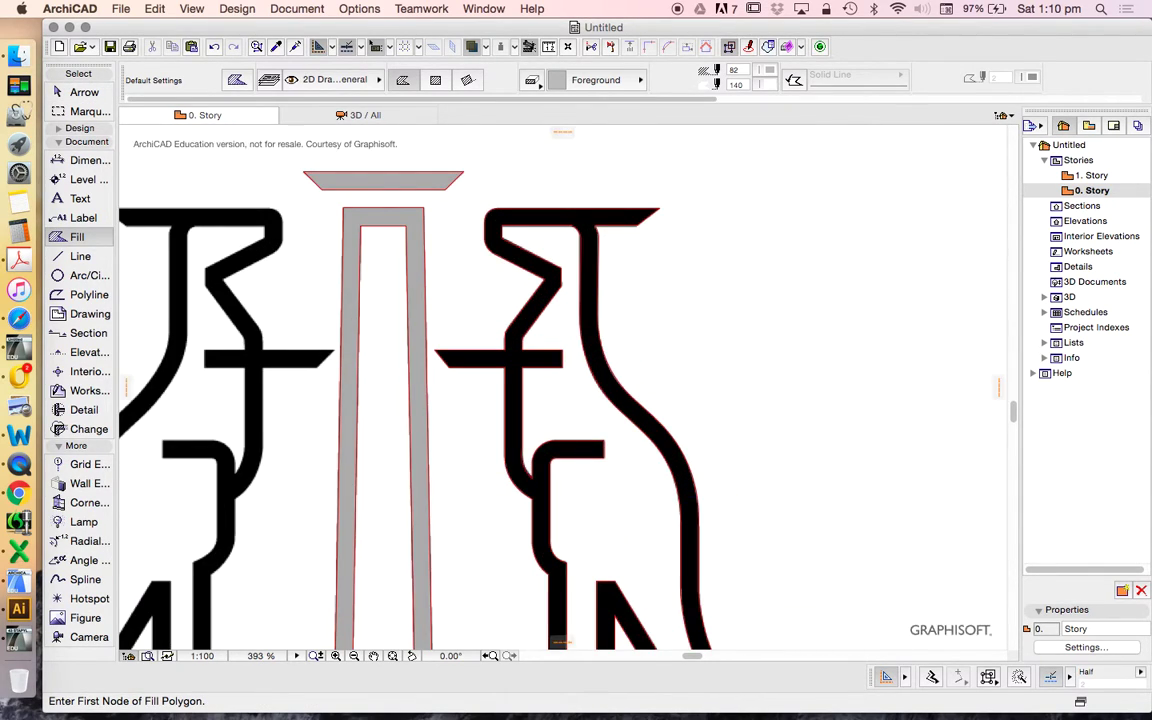
scroll(578, 209, down, 4)
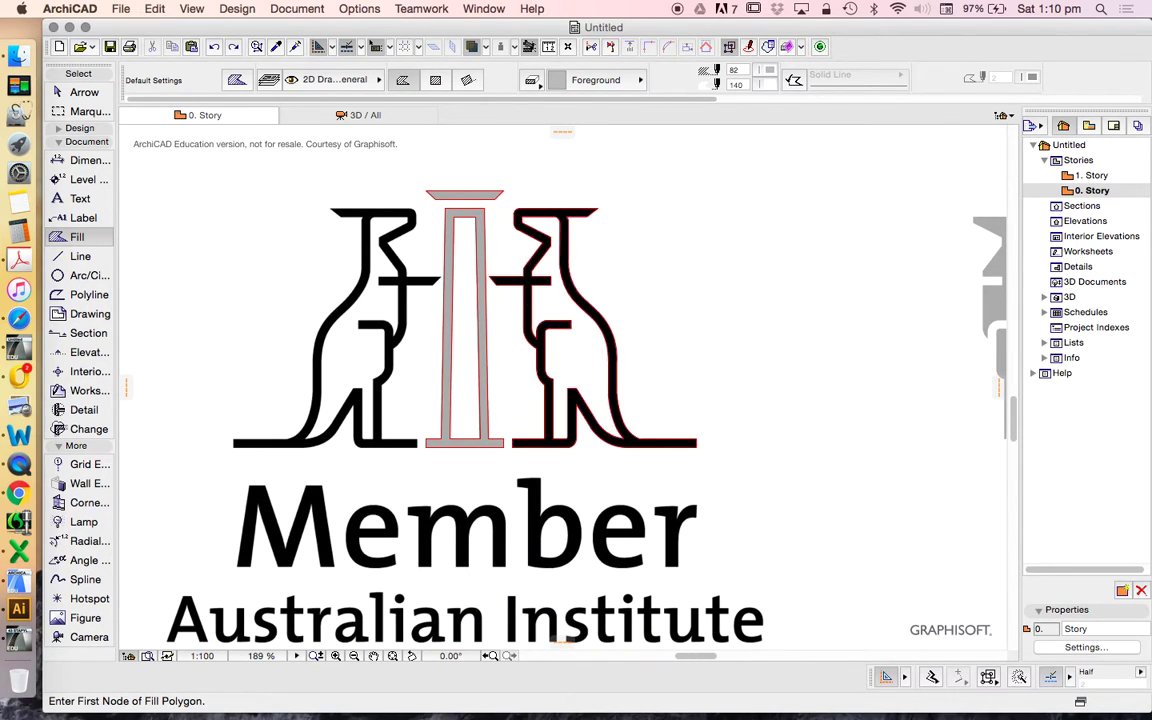
scroll(465, 275, up, 2)
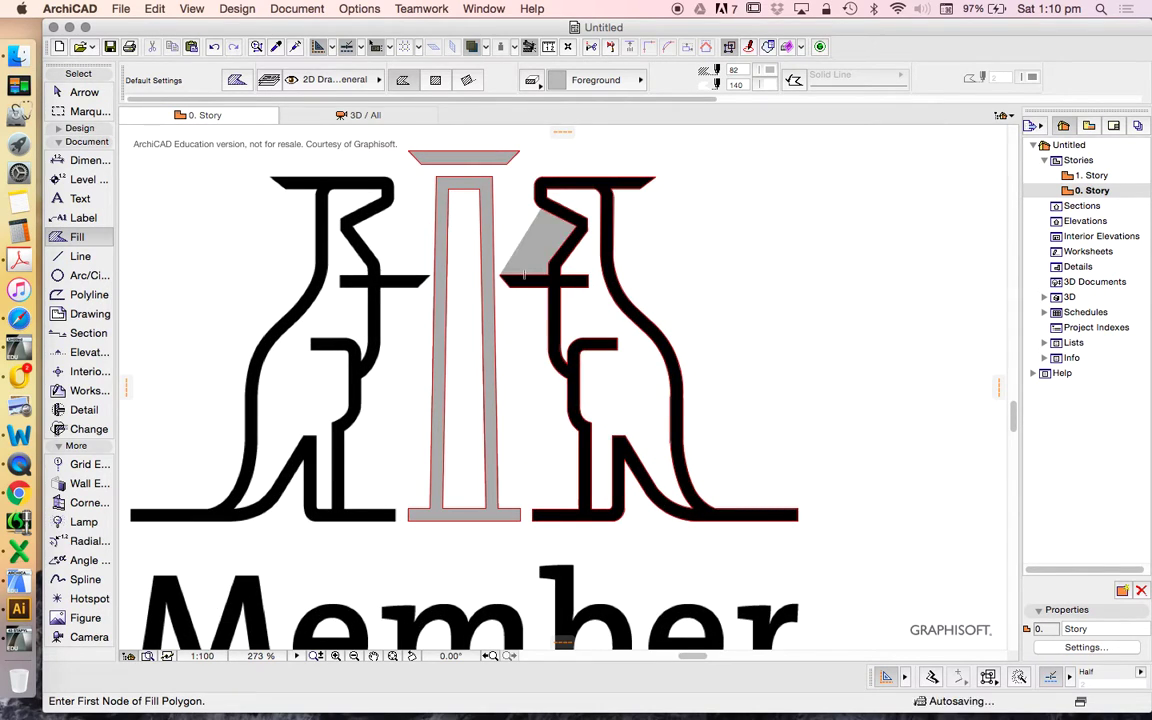
scroll(538, 283, up, 4)
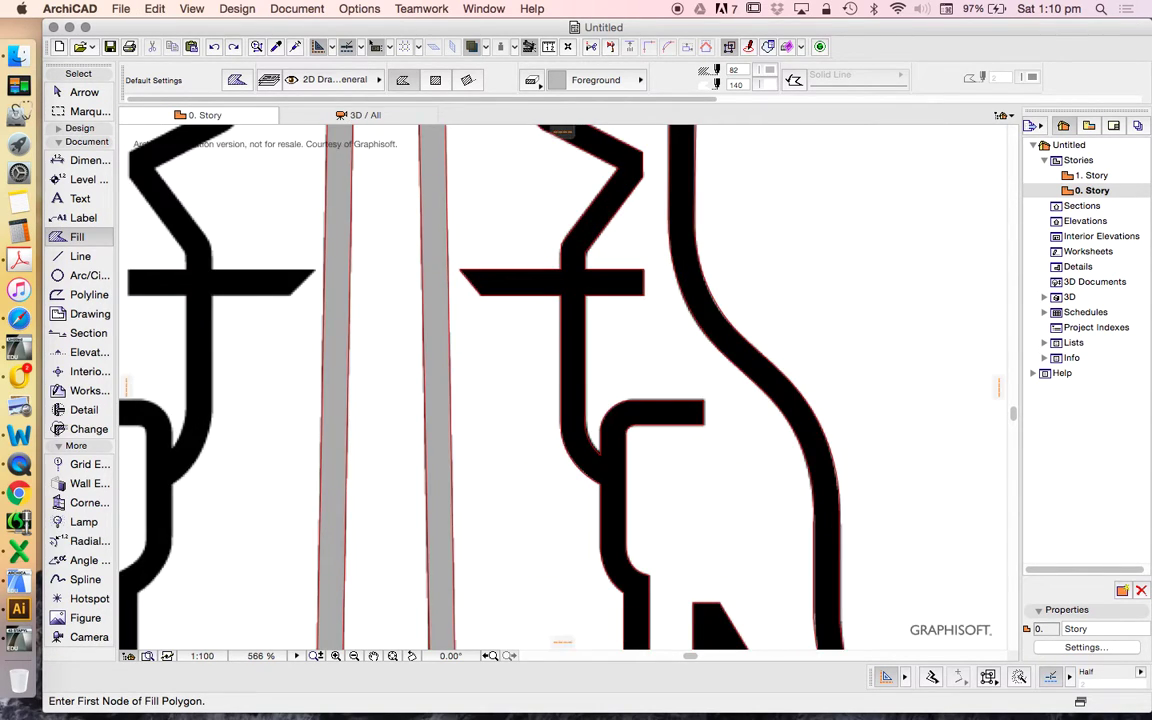
Try to create a Magic Wand fill from the right kangaroo's forearm outline, check it by selecting all fills, and undo it.
click(538, 283)
key(Return)
click(499, 306)
scroll(499, 306, down, 4)
key(super+a)
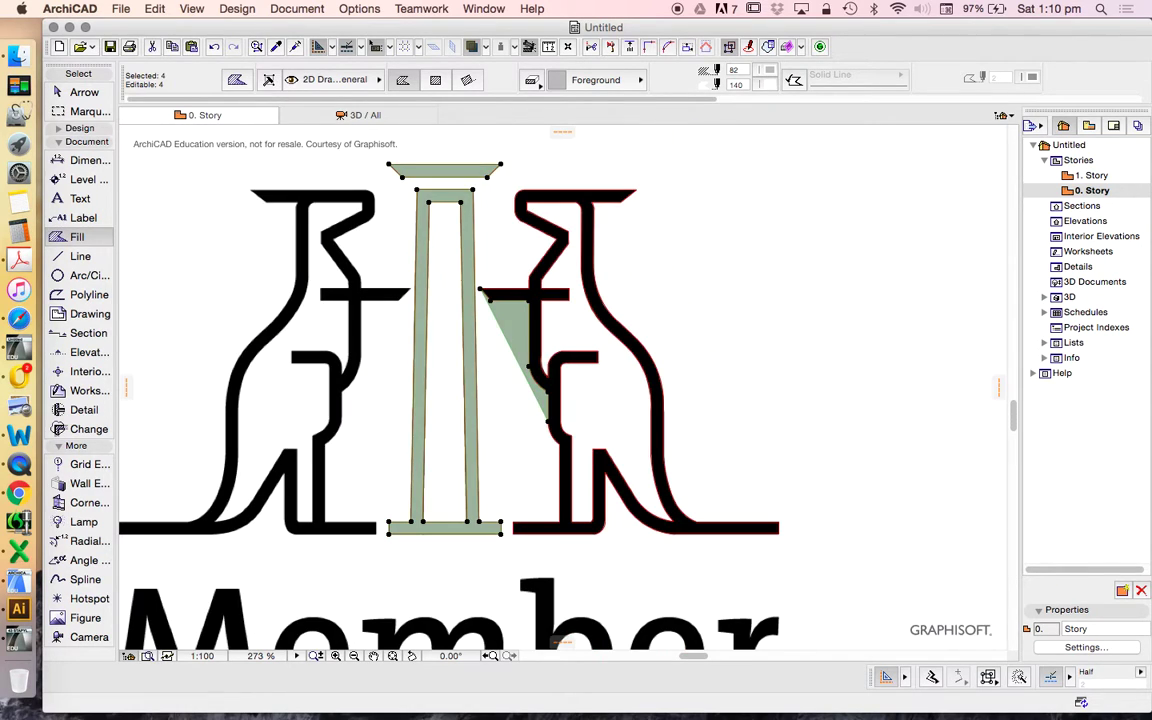
scroll(571, 456, up, 1)
key(Escape)
key(Escape)
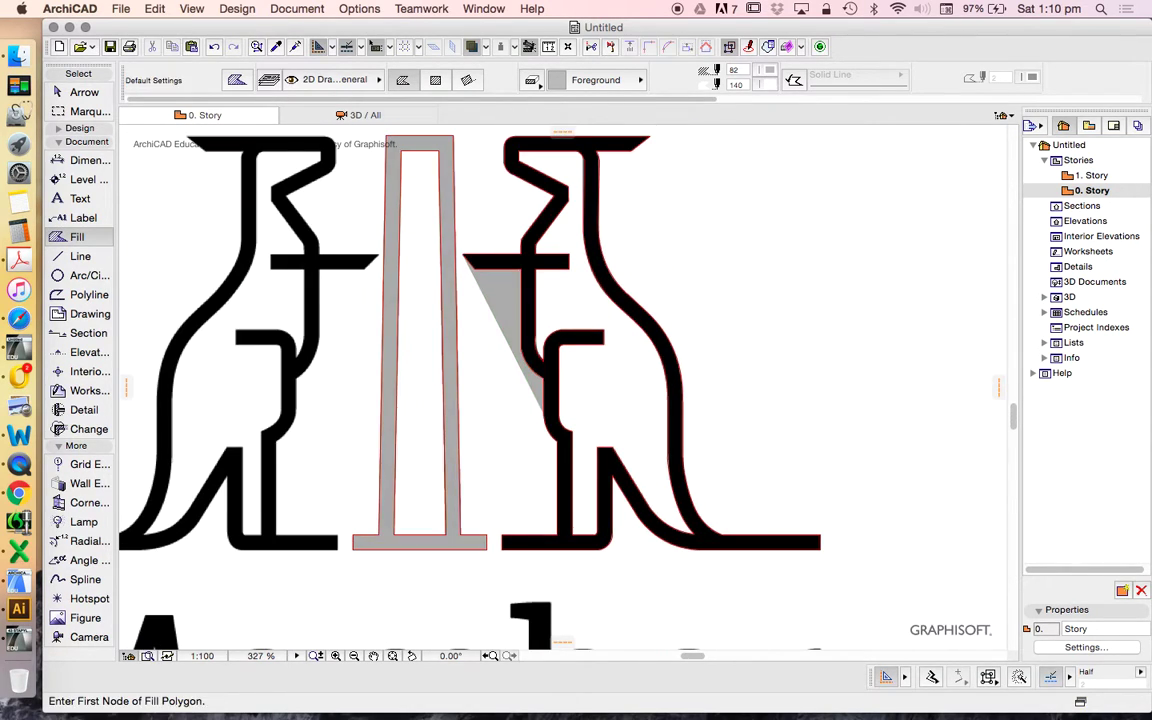
key(super+a)
key(super+z)
Create a Magic Wand fill from the right kangaroo's outer outline and inspect its coverage around the head and arm.
click(78, 237)
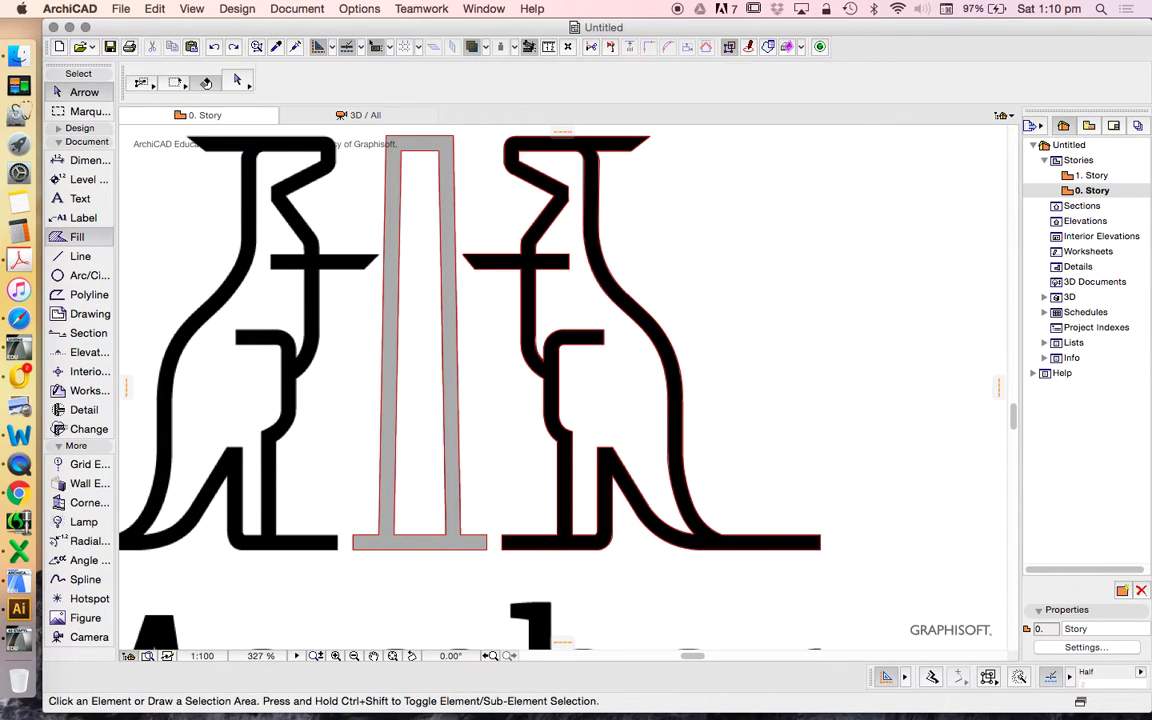
scroll(465, 516, up, 5)
scroll(676, 598, down, 8)
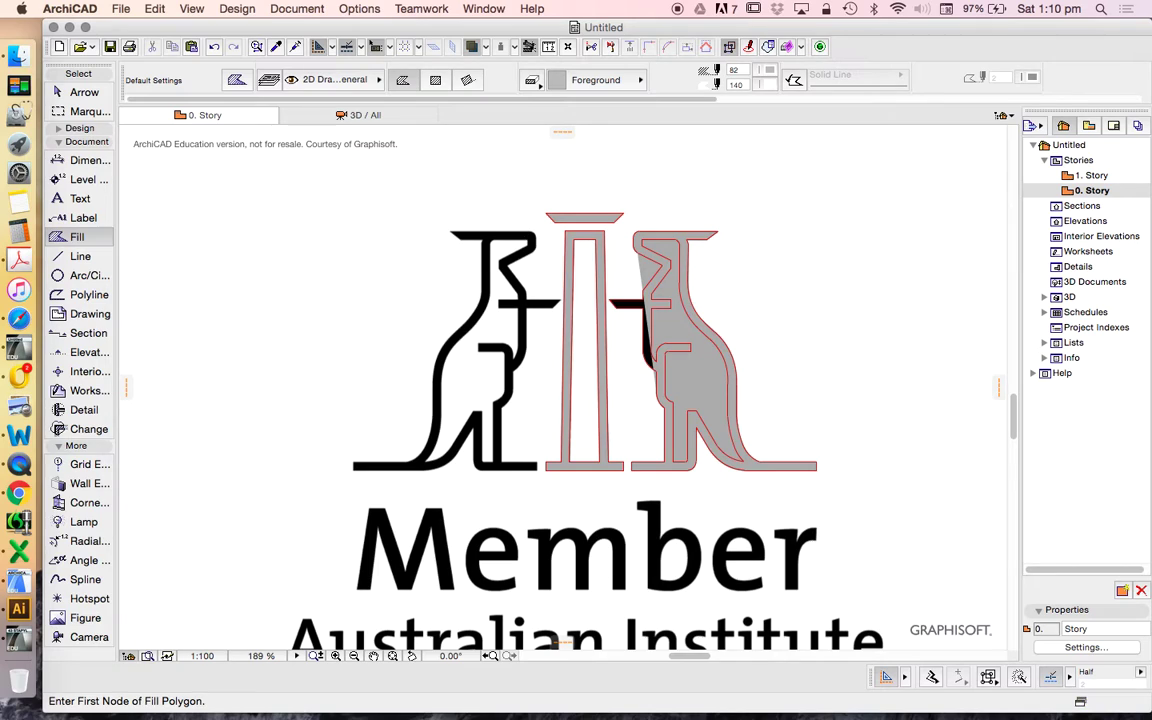
scroll(562, 385, up, 6)
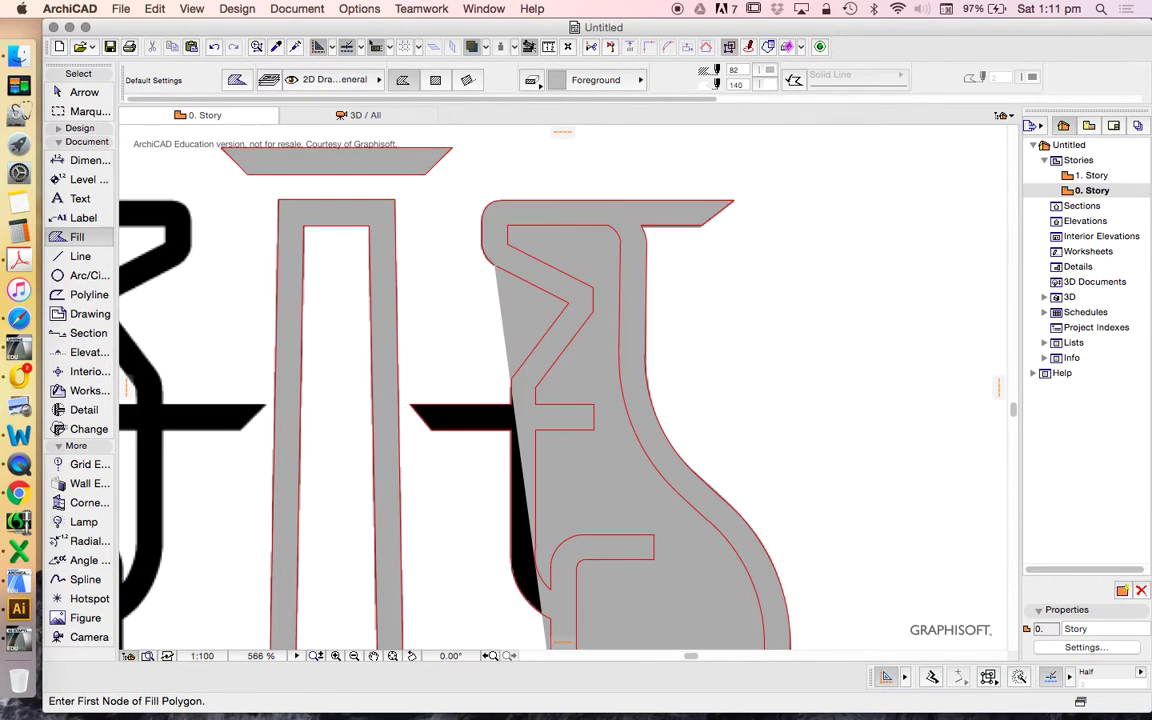
Select the right kangaroo's body fill so its boundary nodes can be compared with the traced outline.
key(super+a)
key(Escape)
shift+click(644, 232)
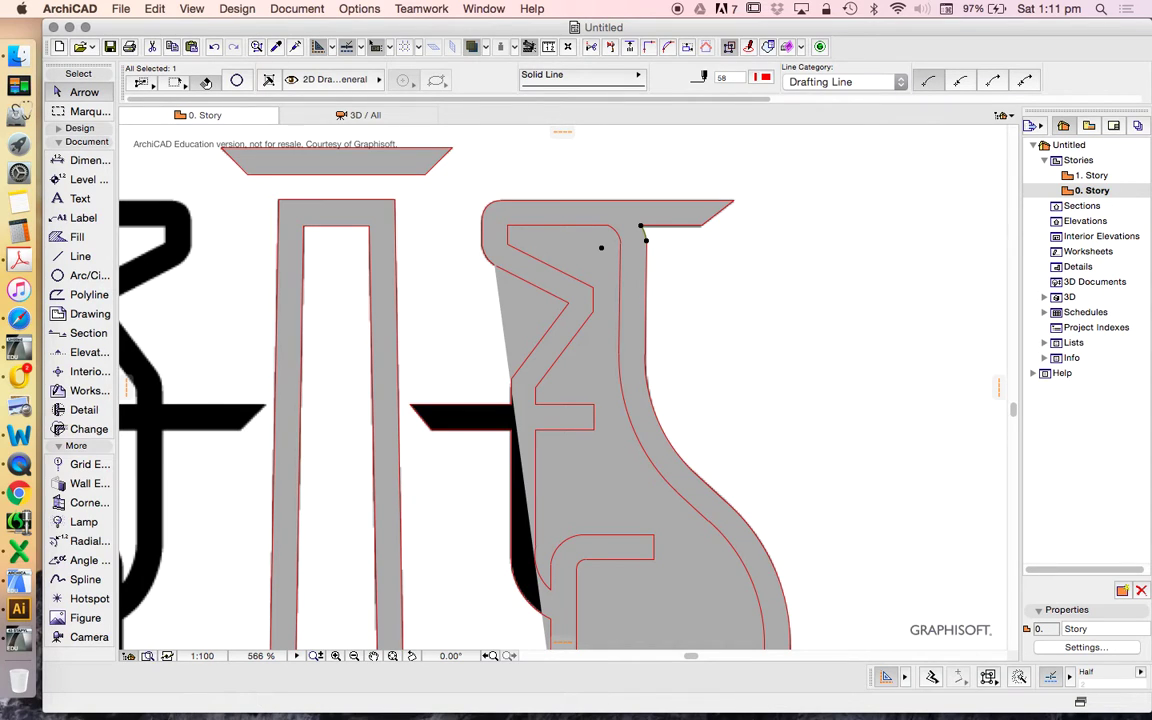
key(Escape)
click(514, 393)
key(Escape)
click(514, 393)
scroll(501, 395, up, 1)
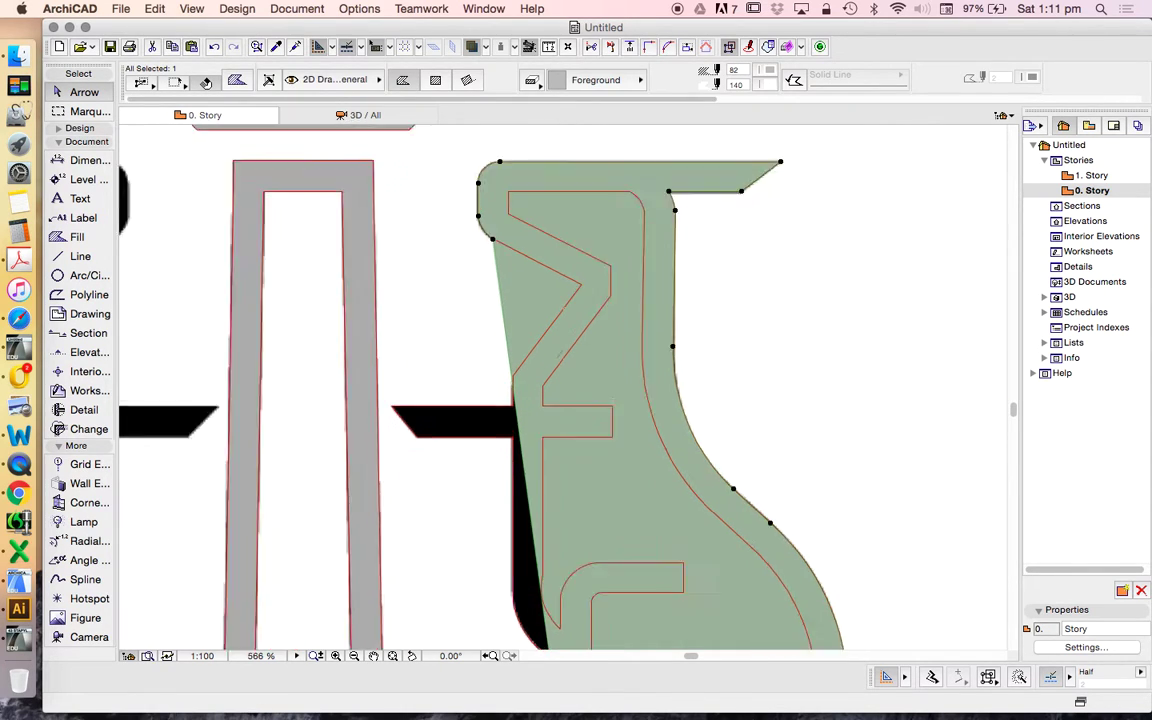
Examine the selected fill's slanted edge where it cuts across the right kangaroo's forearm and chest.
scroll(560, 354, down, 2)
scroll(545, 463, up, 3)
scroll(565, 494, down, 3)
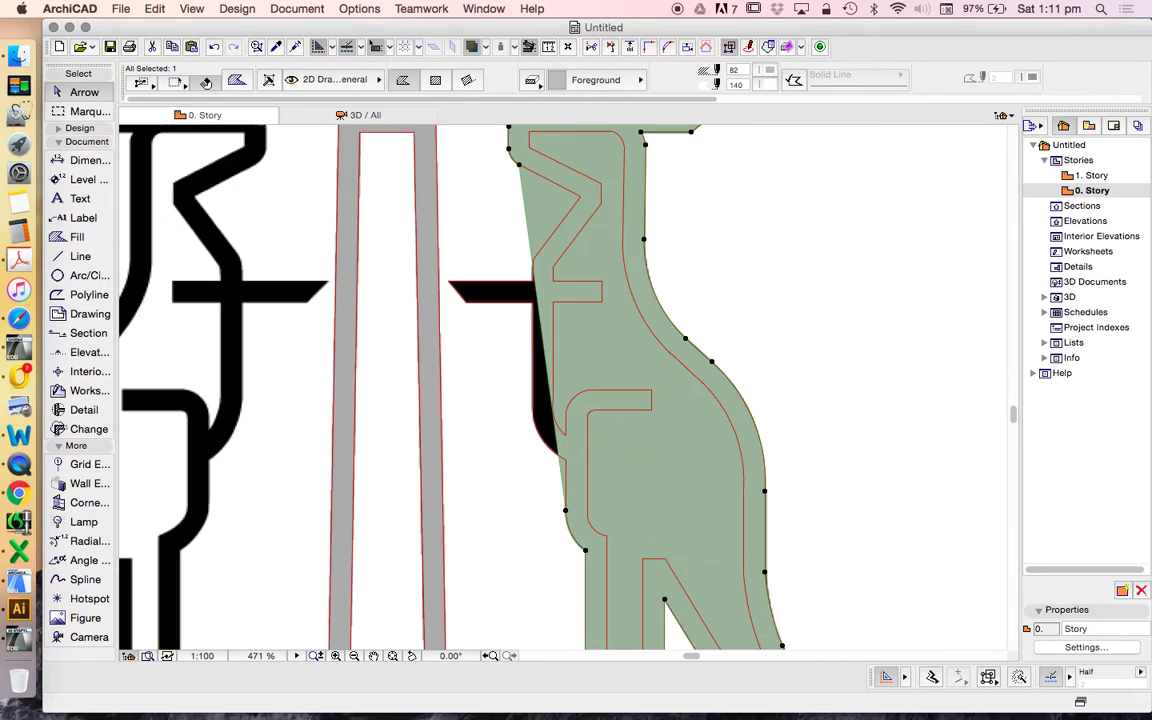
scroll(535, 265, up, 10)
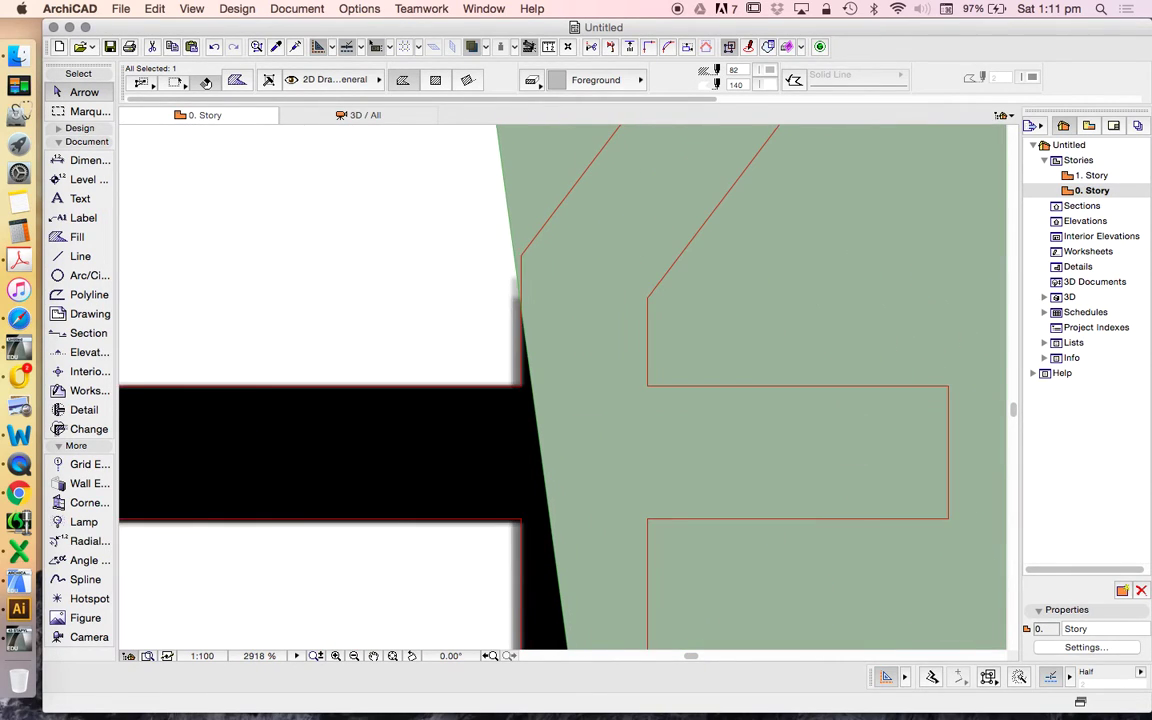
scroll(510, 245, up, 4)
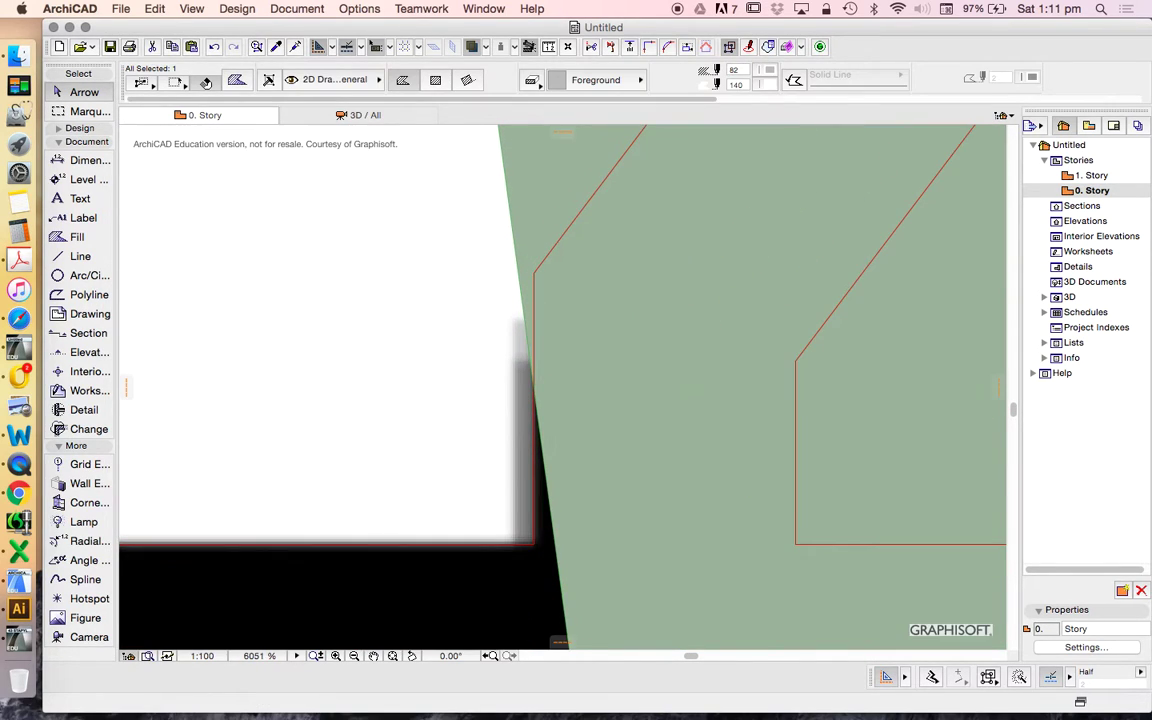
scroll(510, 300, down, 5)
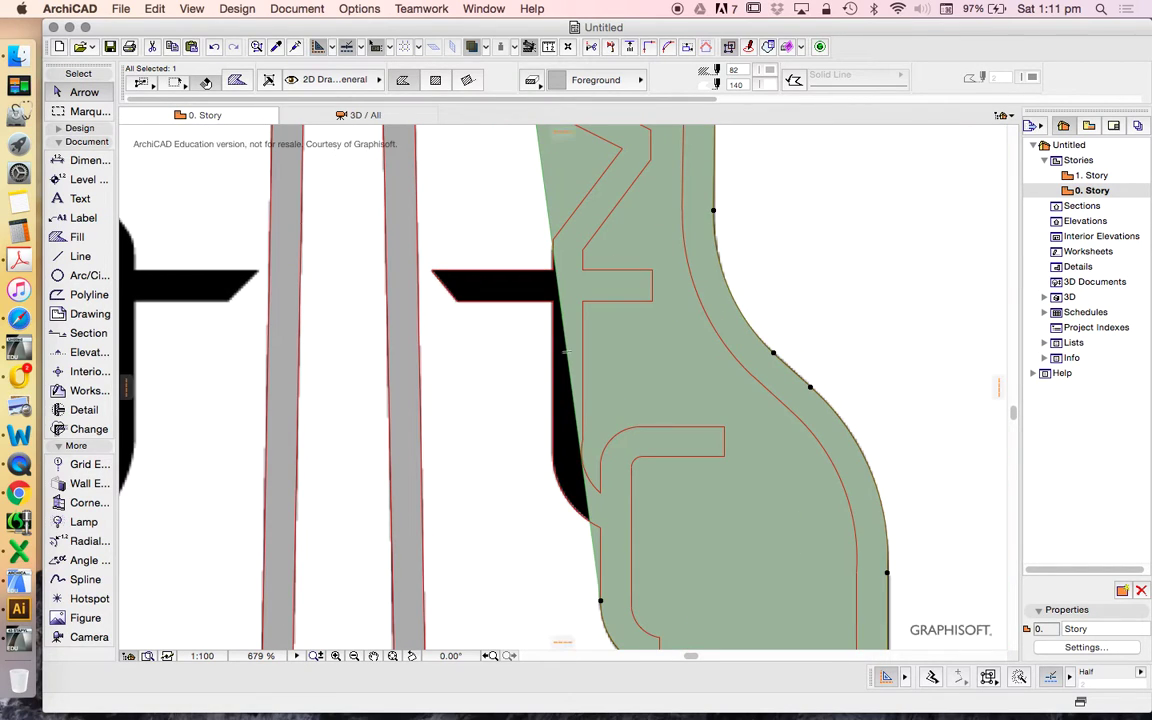
scroll(510, 300, up, 2)
scroll(590, 447, up, 4)
scroll(597, 262, down, 8)
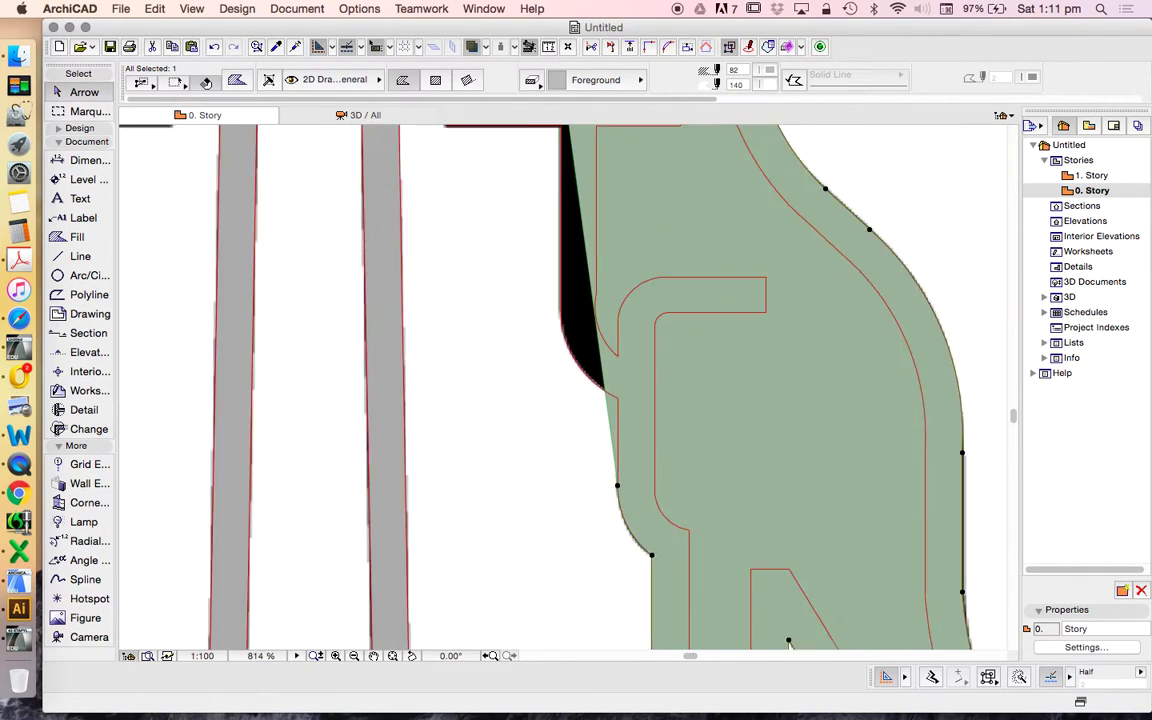
scroll(601, 483, up, 3)
Undo the body fill and examine the right kangaroo's chest outline at very high magnification for gaps or overlaps.
scroll(632, 488, up, 6)
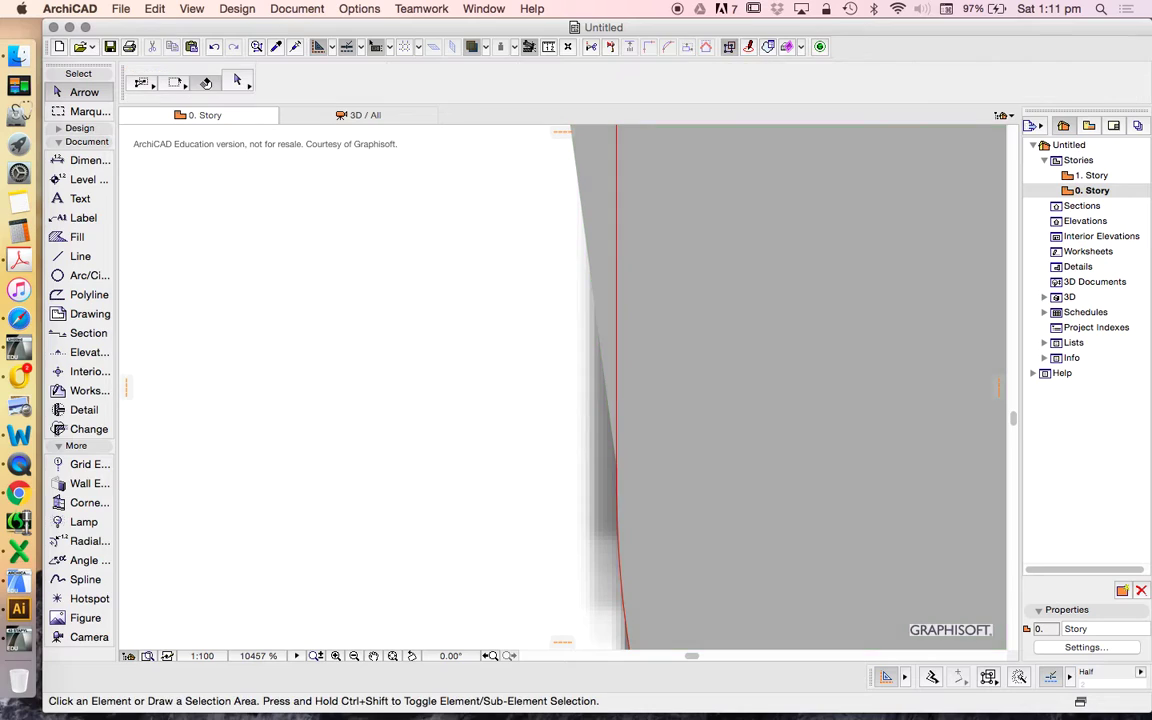
scroll(616, 466, up, 3)
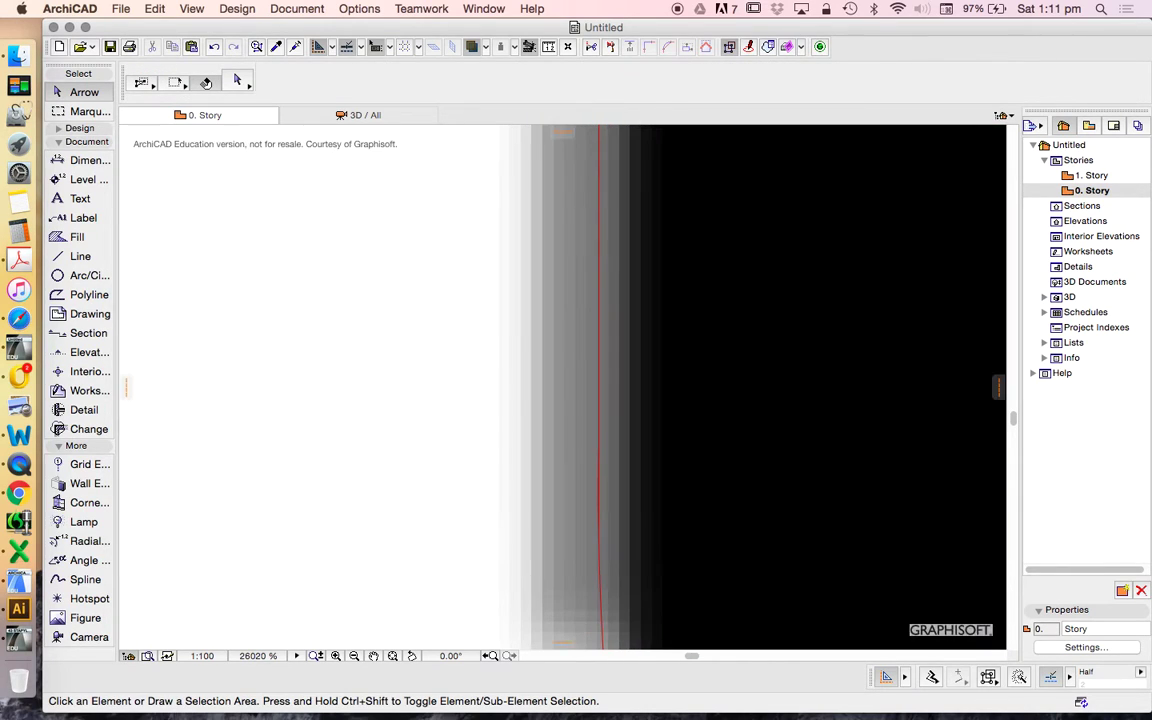
scroll(616, 466, up, 5)
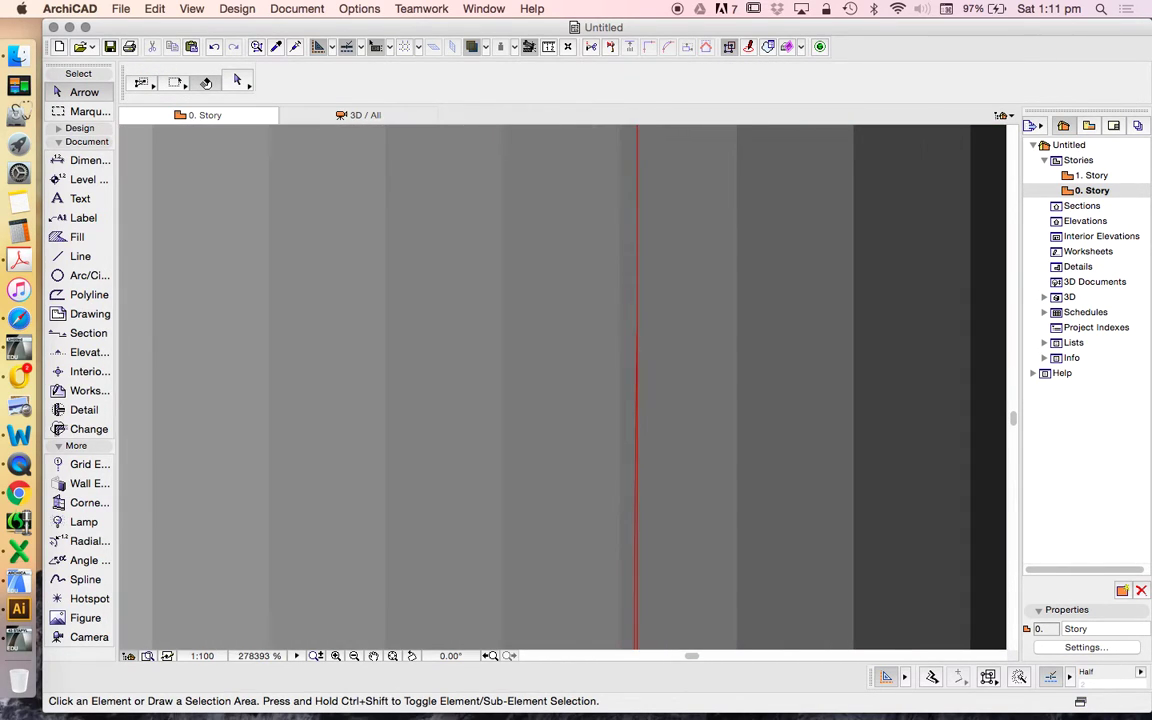
scroll(616, 466, up, 6)
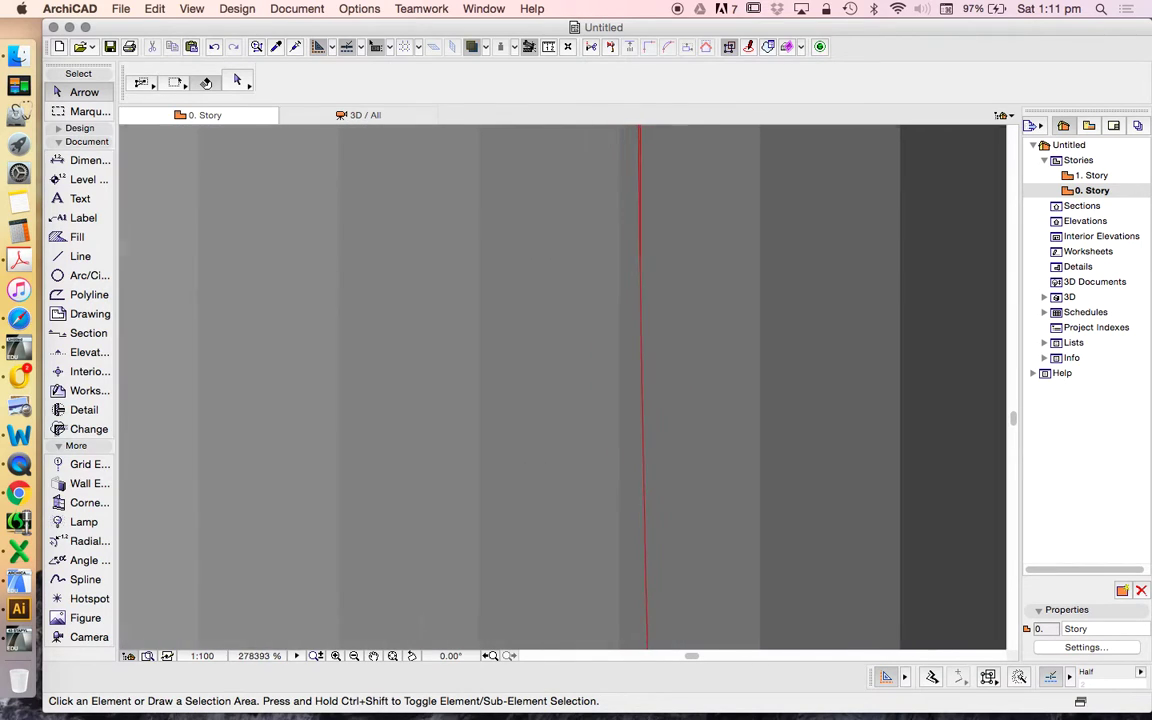
scroll(616, 466, down, 5)
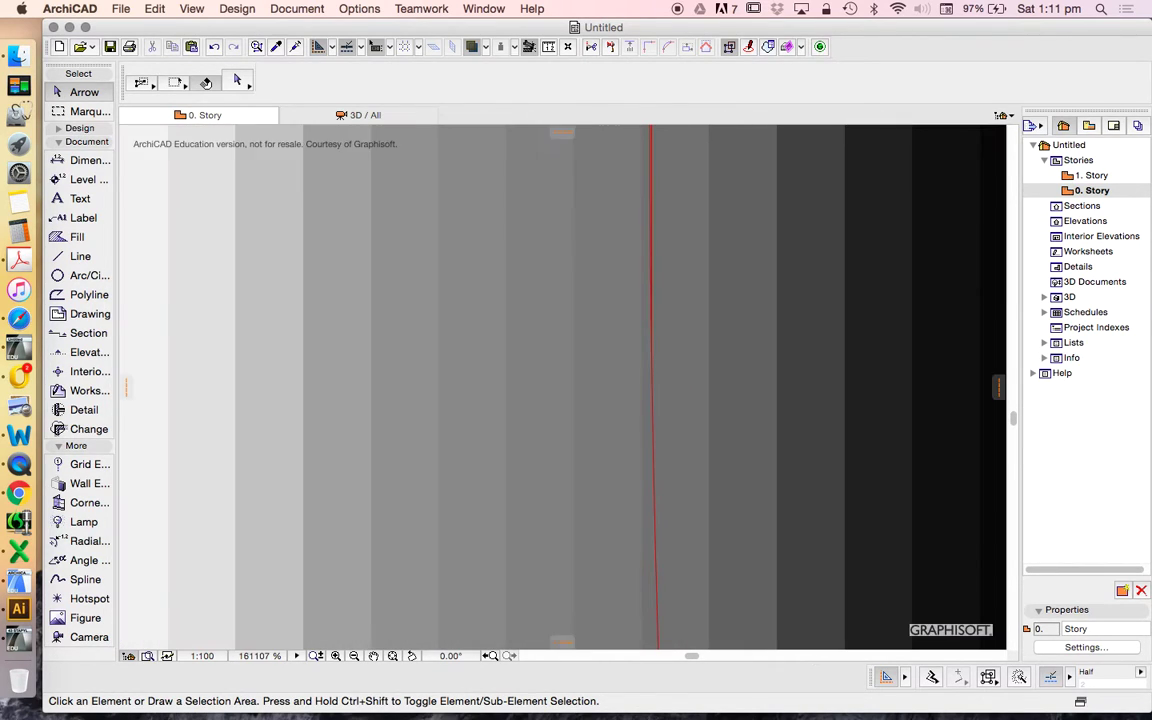
scroll(616, 466, up, 6)
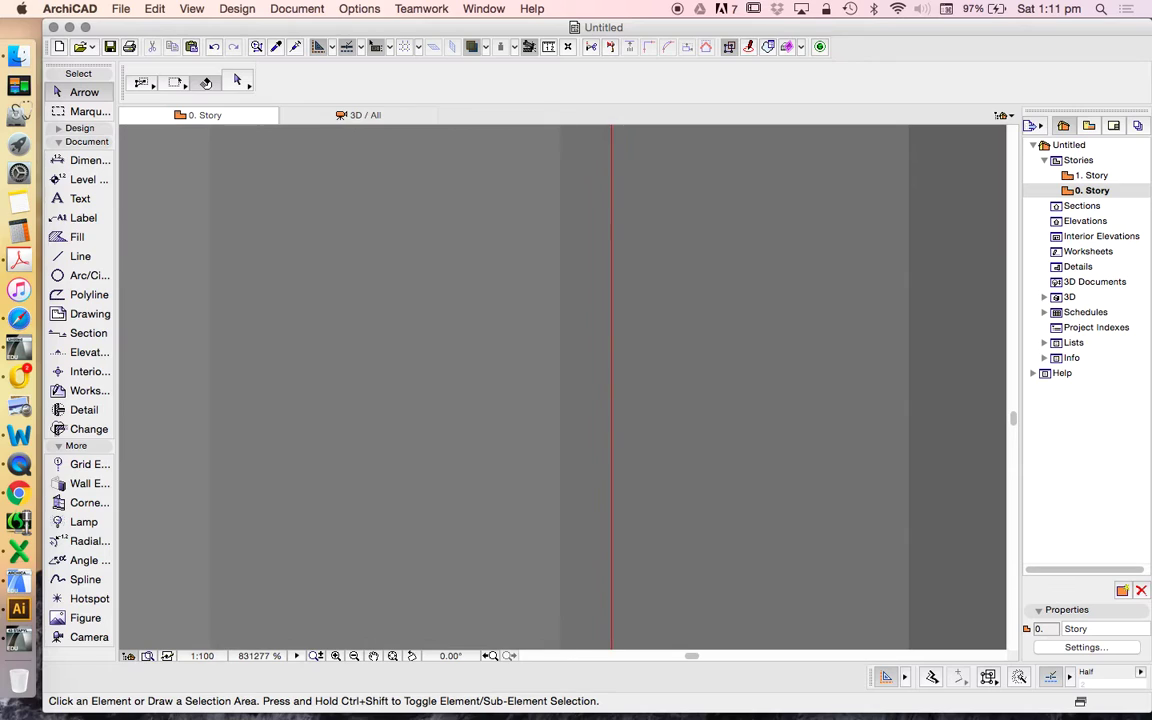
scroll(616, 466, down, 8)
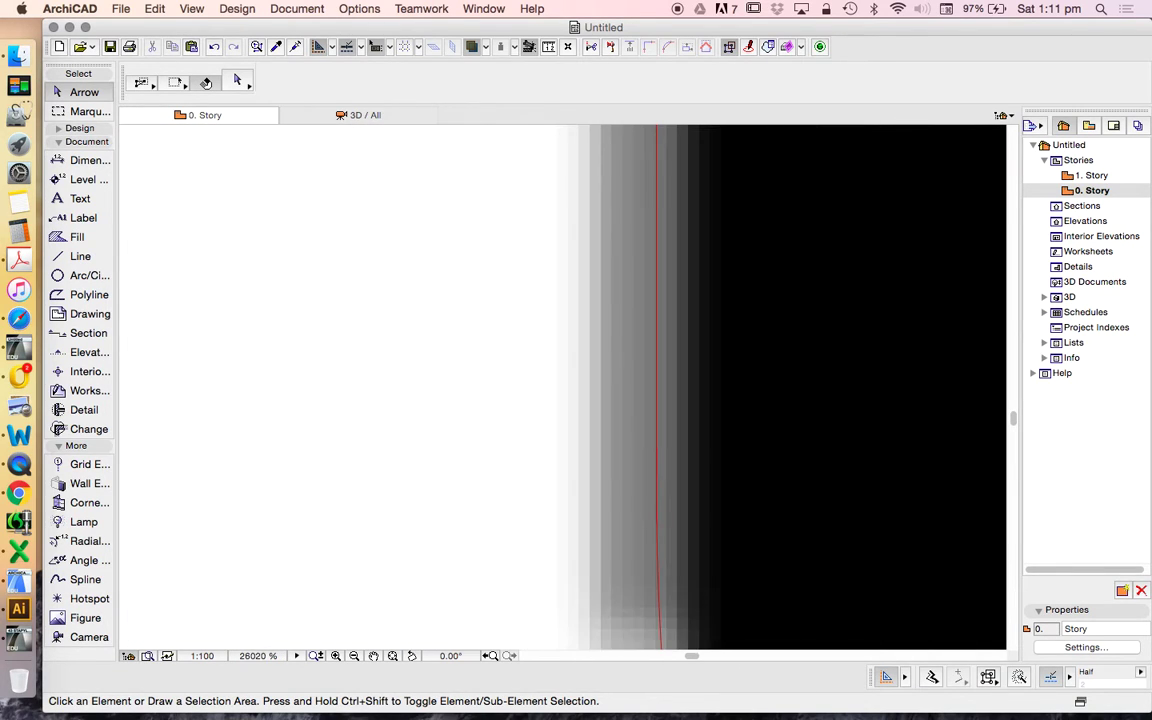
scroll(616, 466, down, 6)
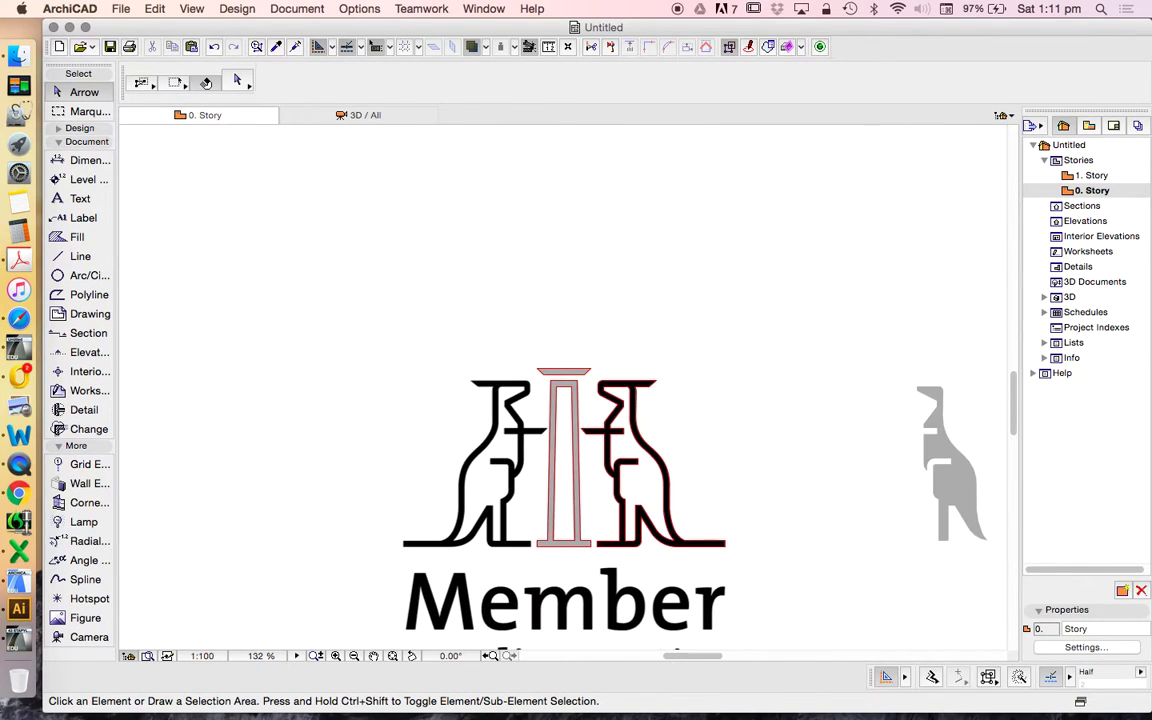
scroll(712, 515, up, 3)
scroll(615, 404, down, 4)
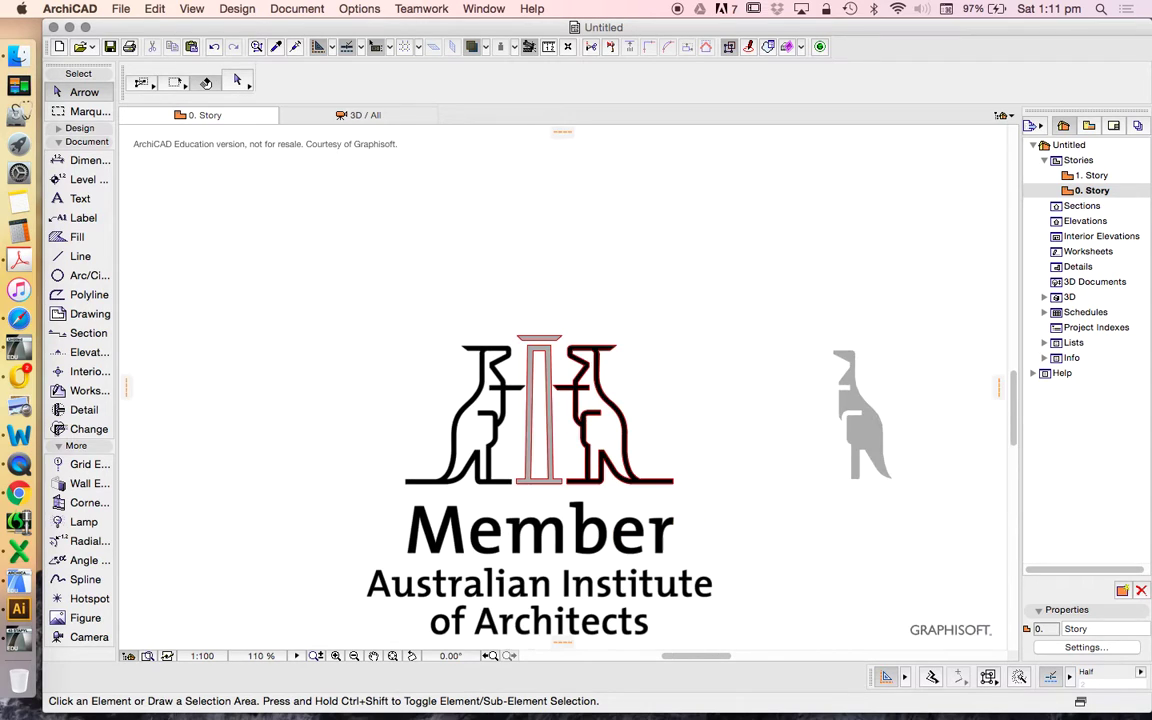
Recreate the right kangaroo's body fill from its outer outline with the Magic Wand.
key(w)
scroll(620, 404, up, 4)
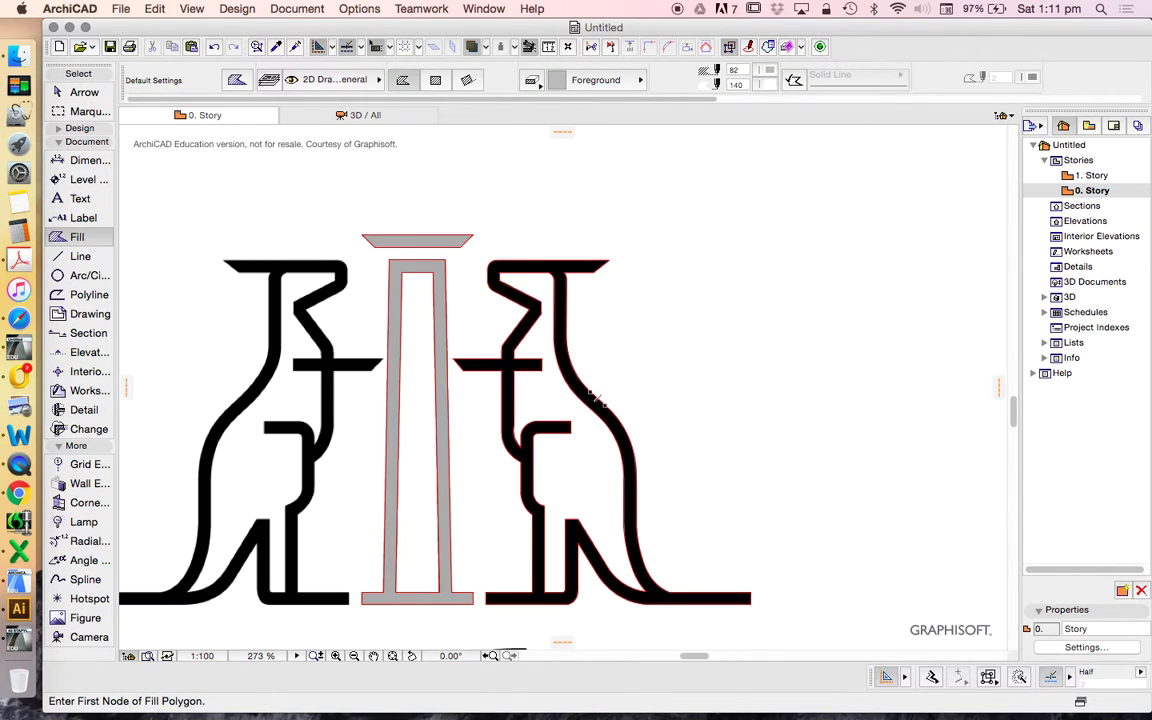
scroll(597, 398, down, 2)
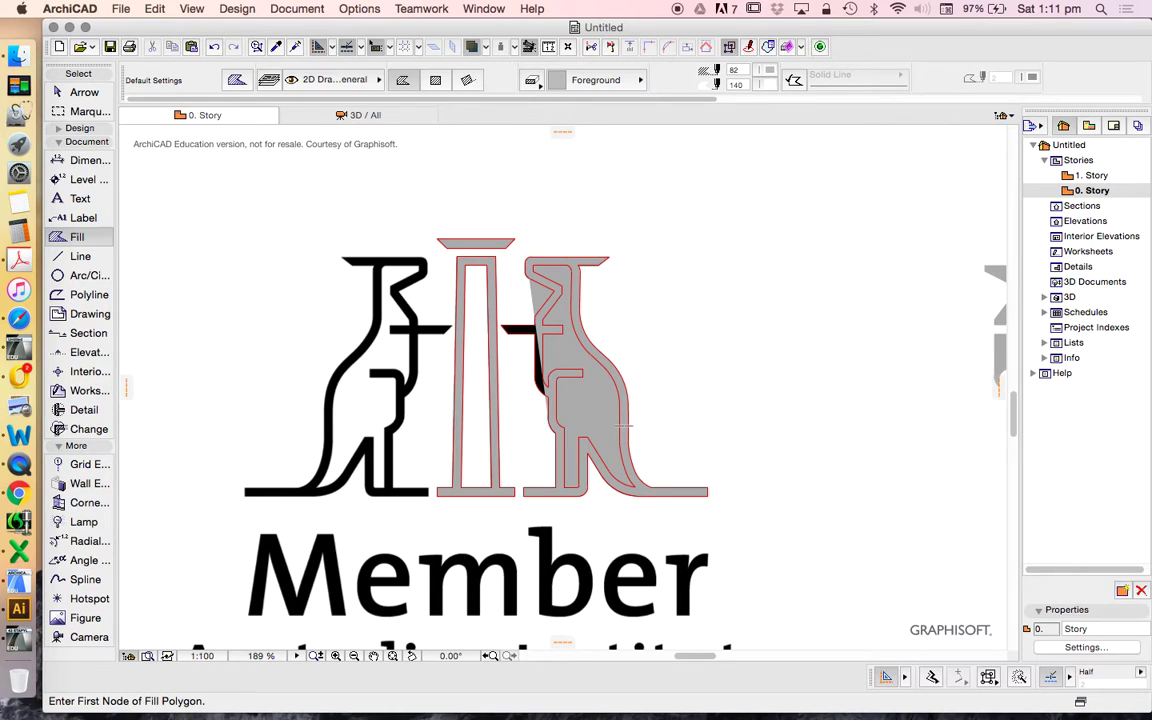
scroll(623, 426, up, 5)
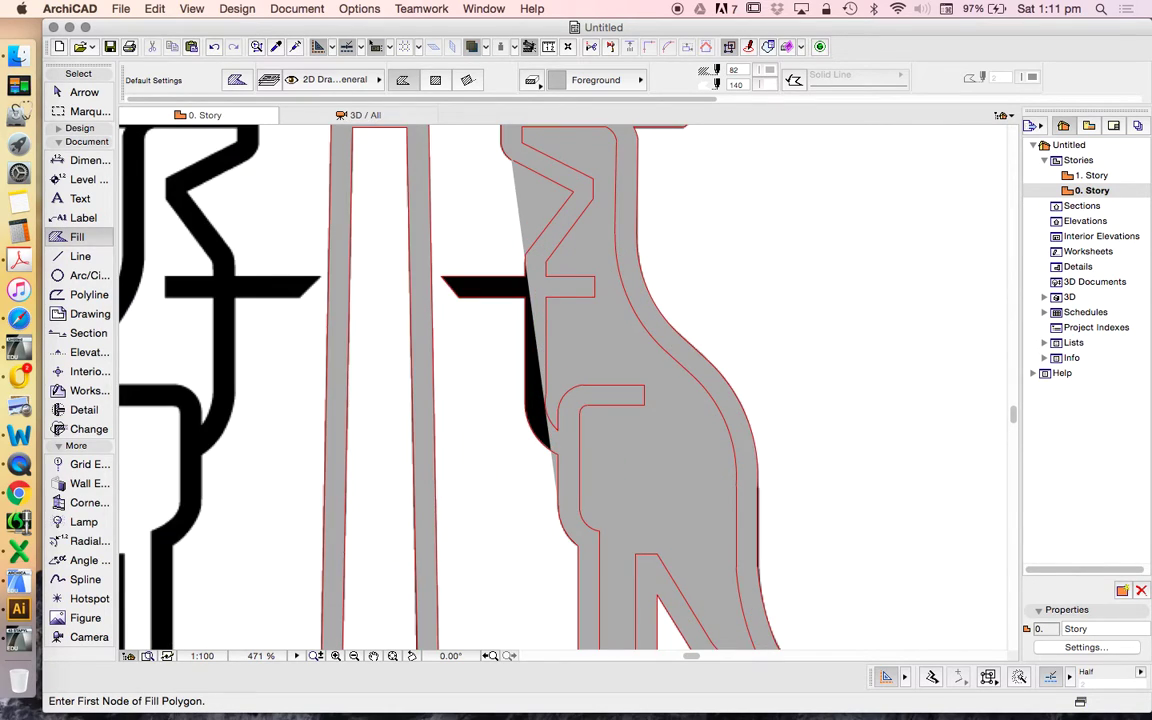
Select the new body fill and add the uncovered forearm and chest area to it using Add to Polygon with the Magic Wand.
key(w)
click(533, 329)
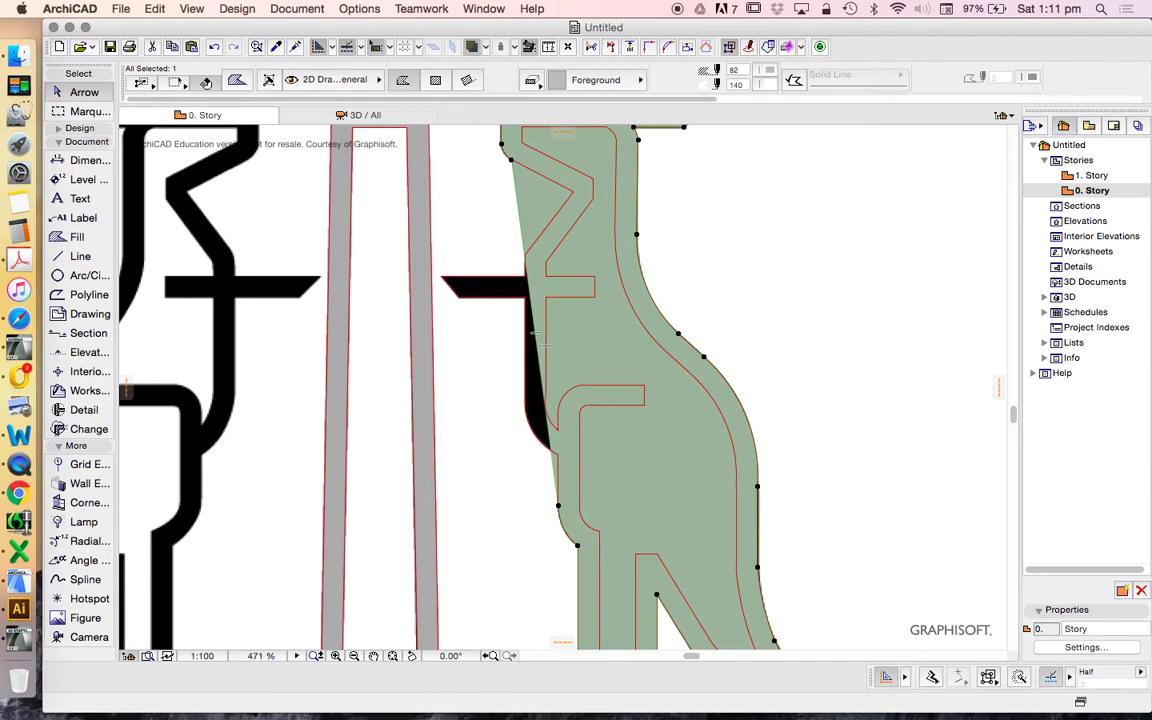
scroll(516, 179, down, 2)
scroll(536, 306, up, 2)
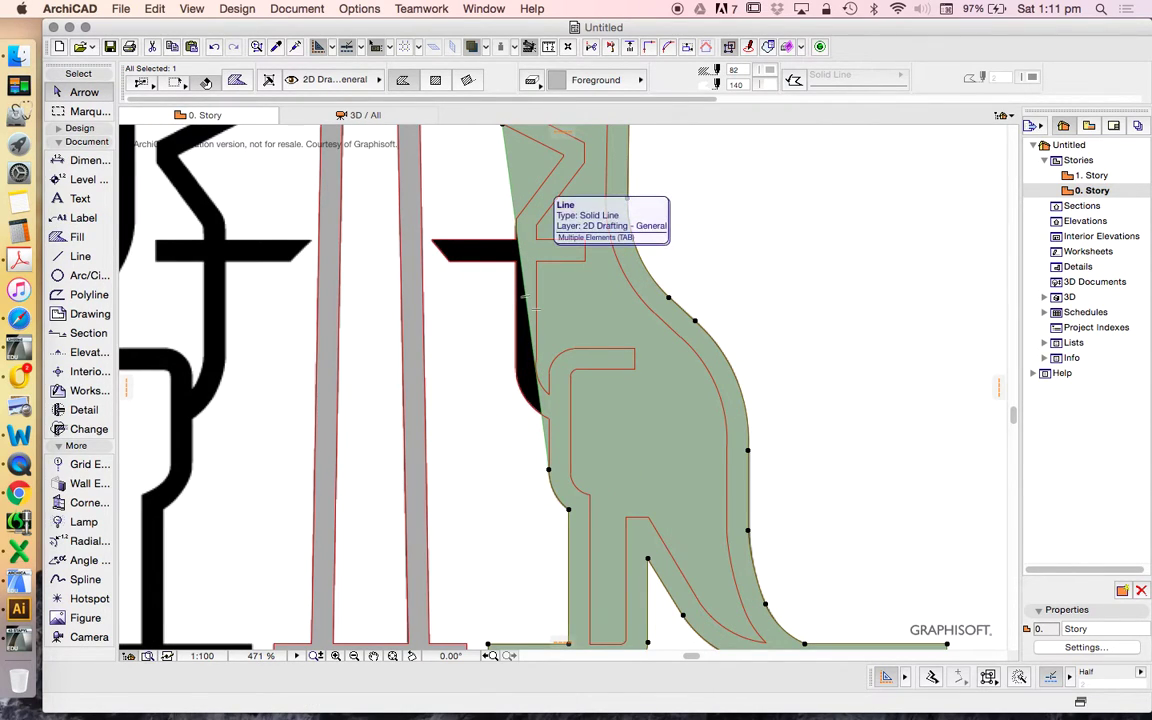
click(522, 296)
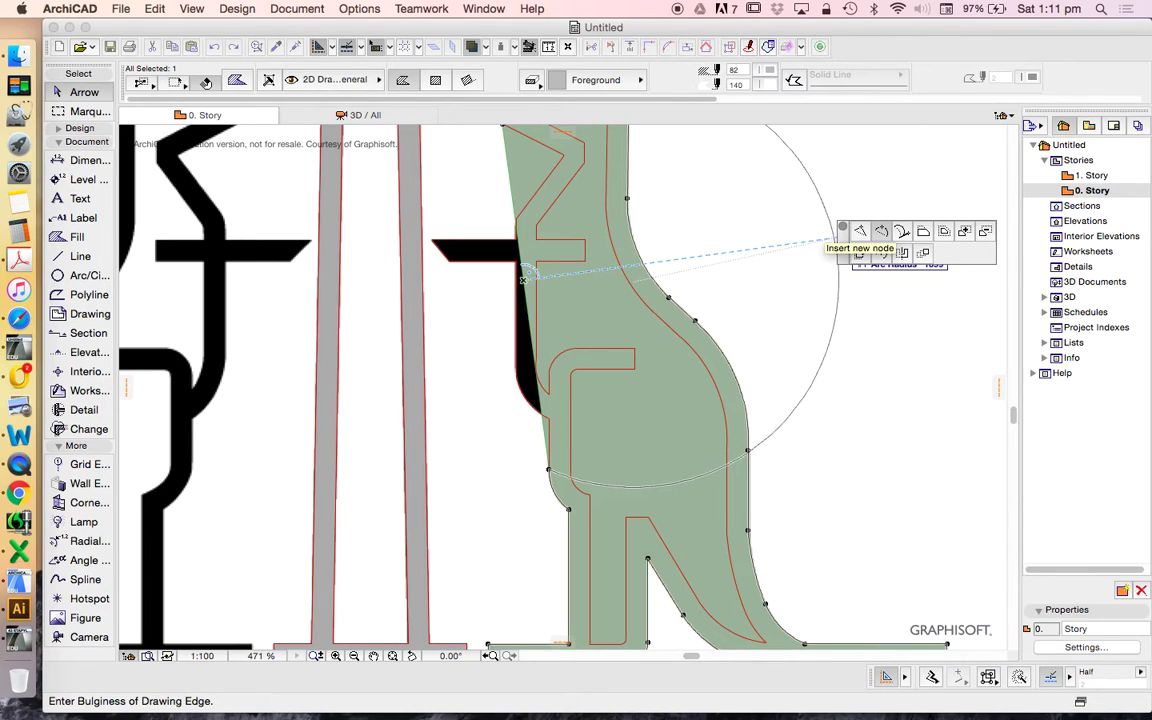
scroll(522, 280, down, 3)
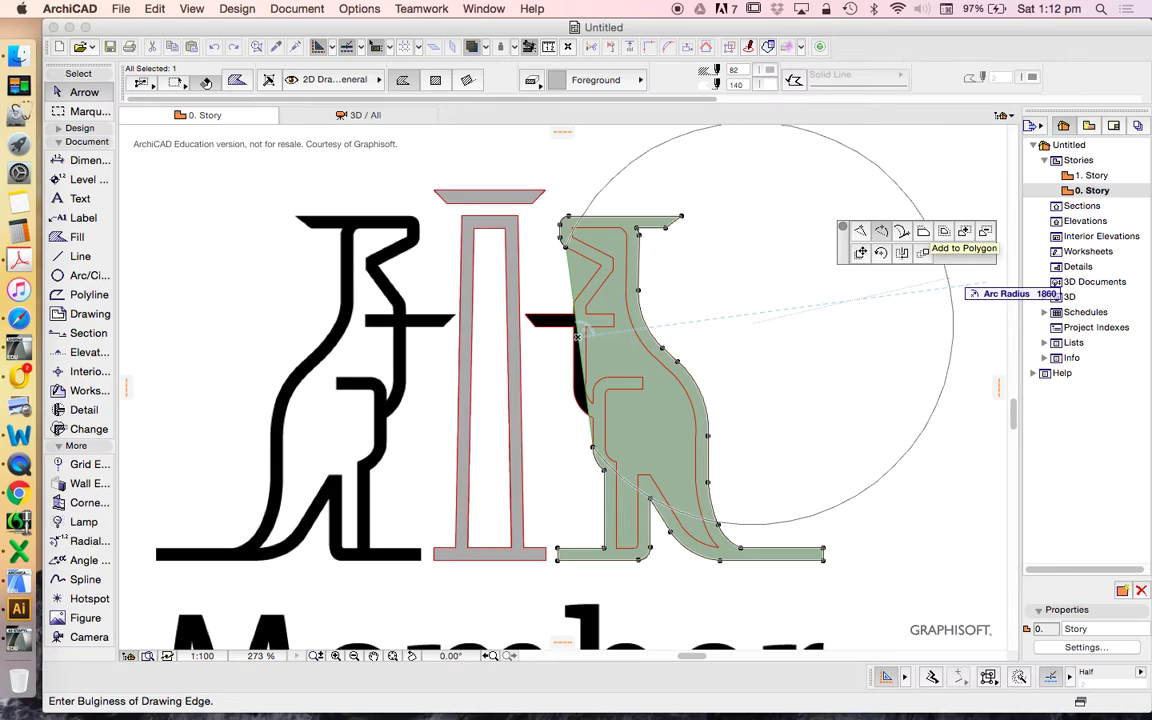
click(964, 232)
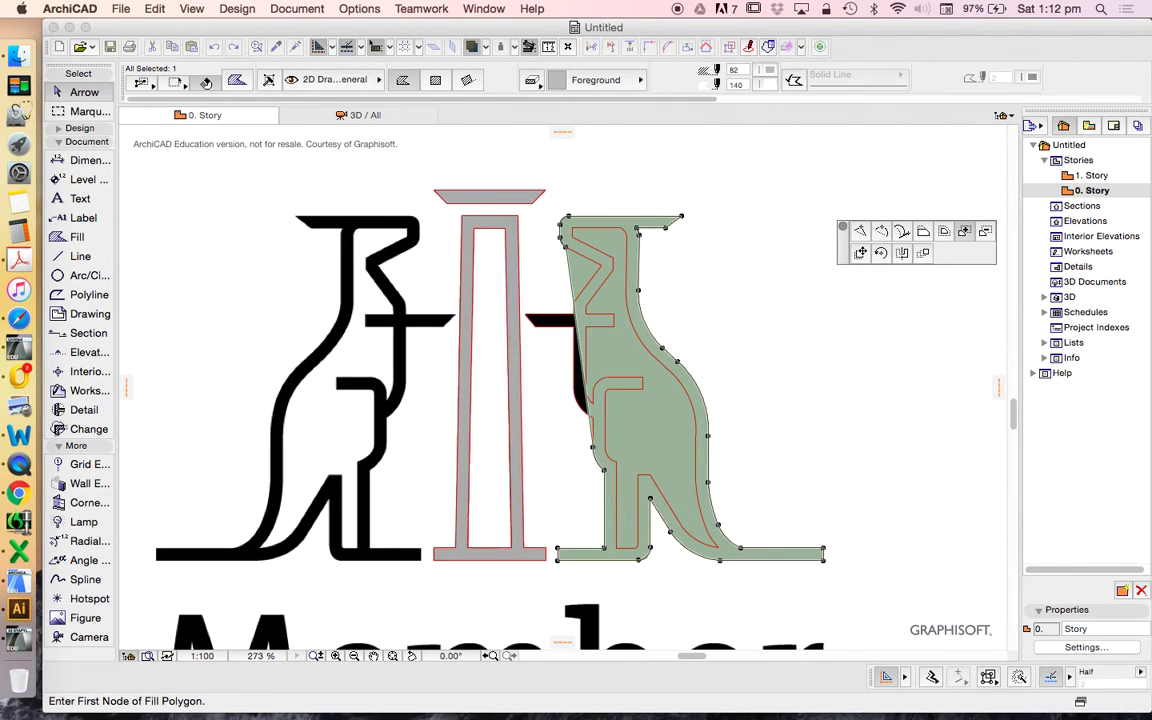
scroll(573, 320, up, 4)
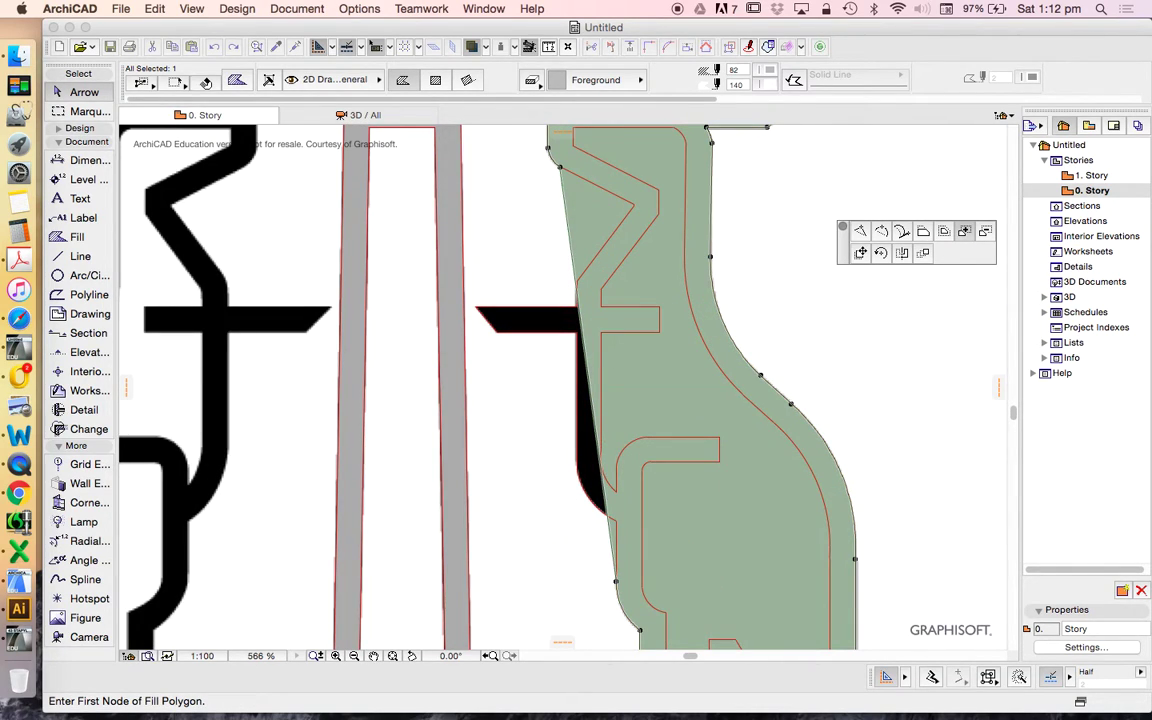
click(566, 320)
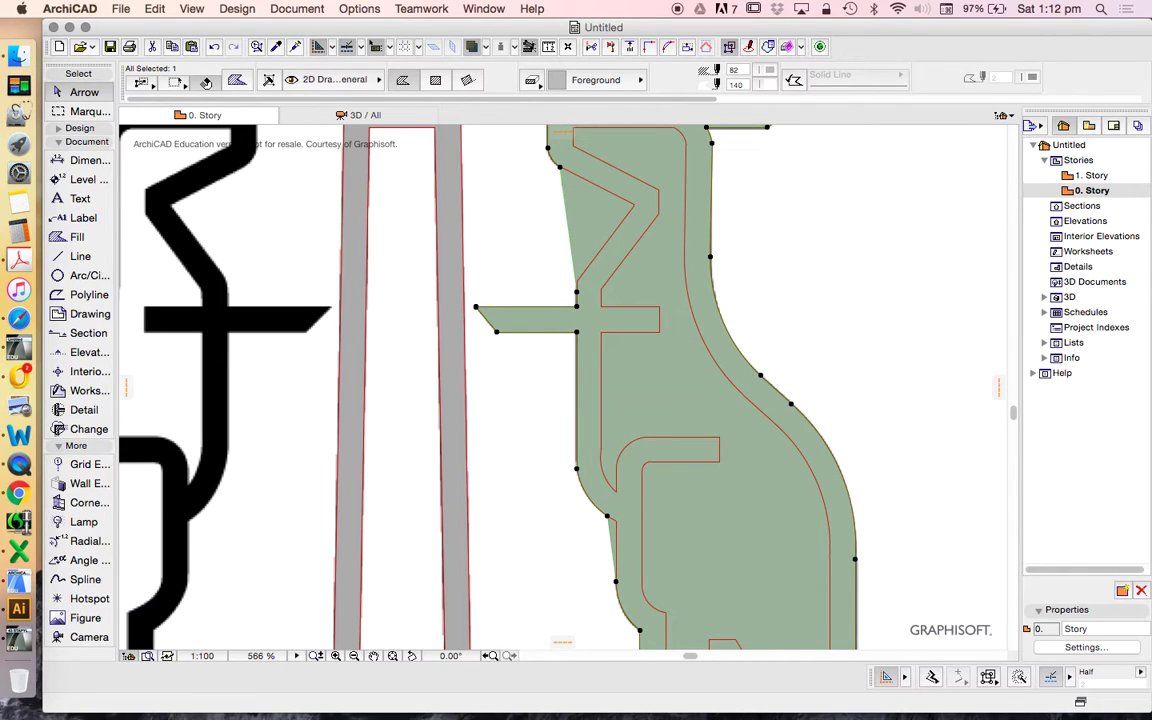
Subtract the excess sliver below the chest curve from the body fill with the Magic Wand, following the traced outline.
scroll(600, 380, down, 4)
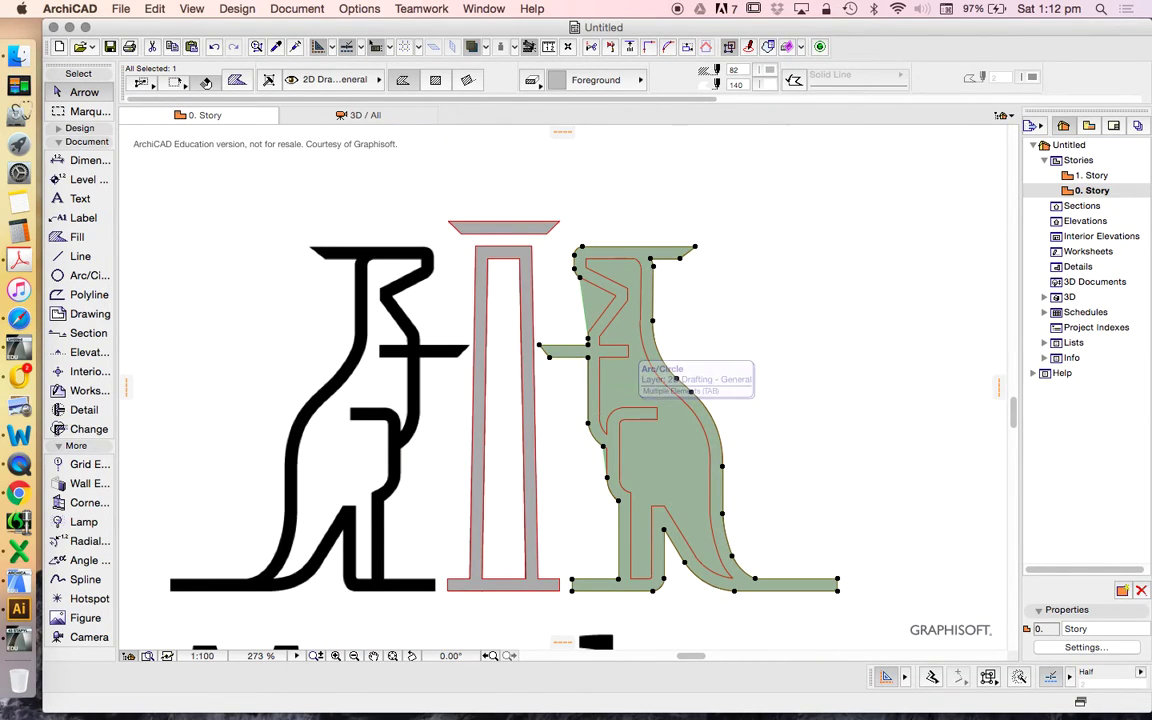
scroll(580, 368, up, 10)
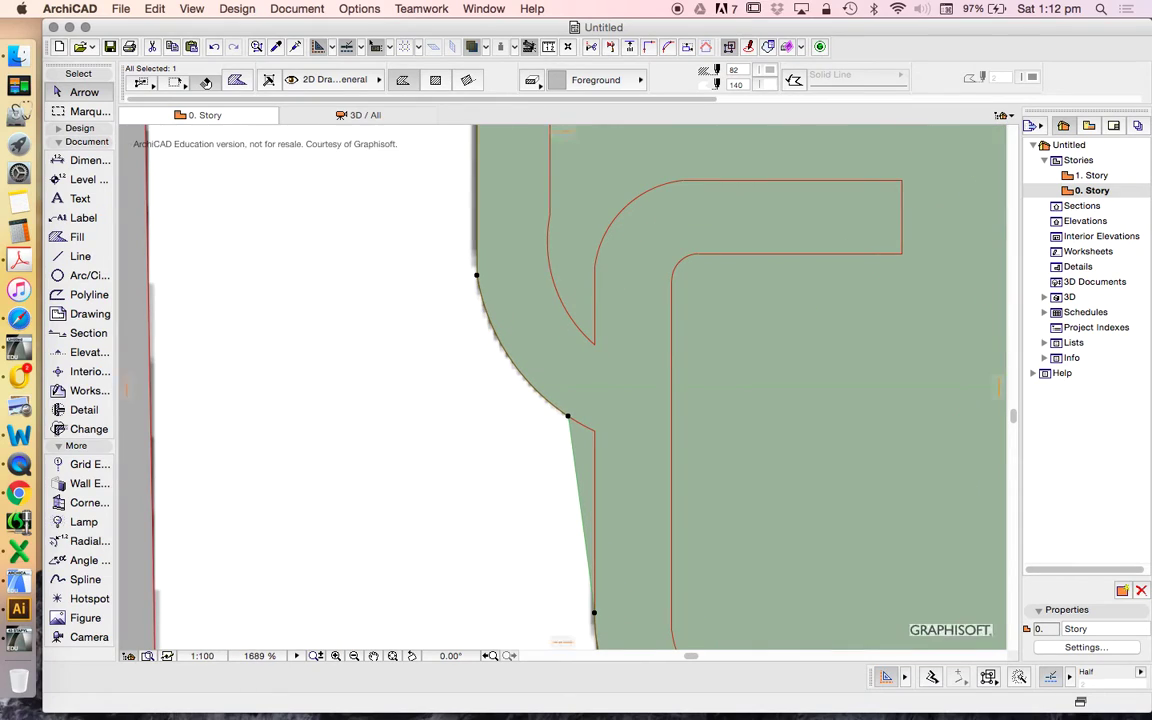
scroll(557, 530, down, 2)
scroll(584, 557, up, 4)
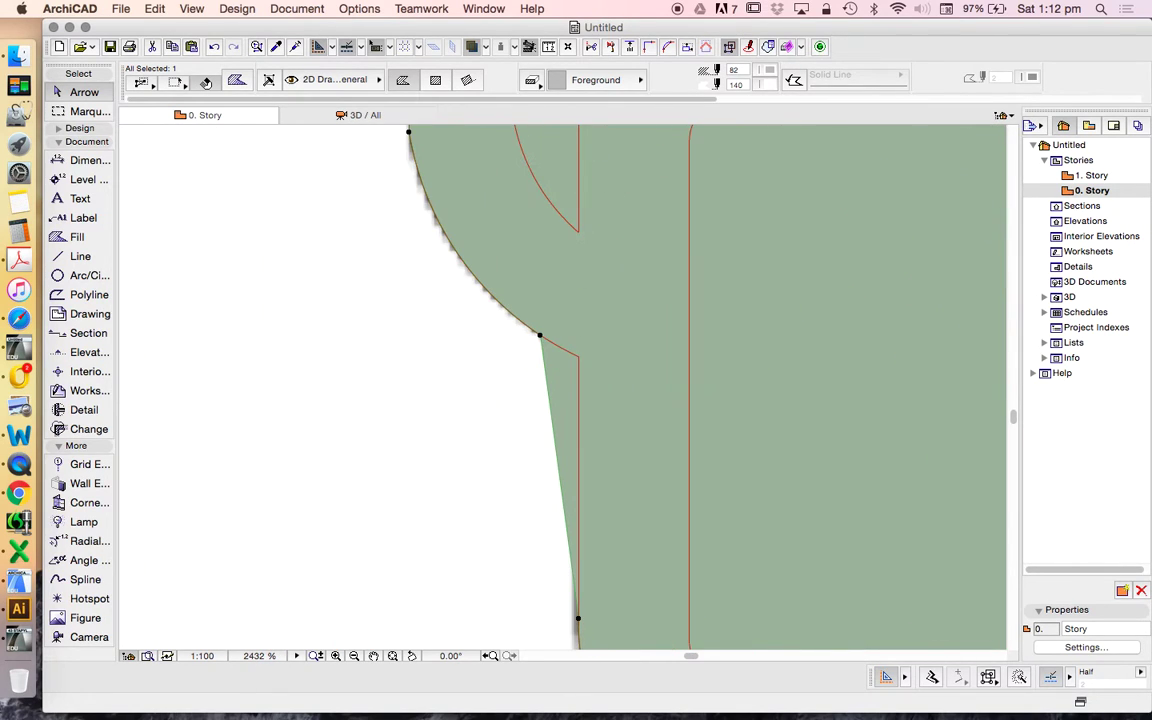
click(559, 477)
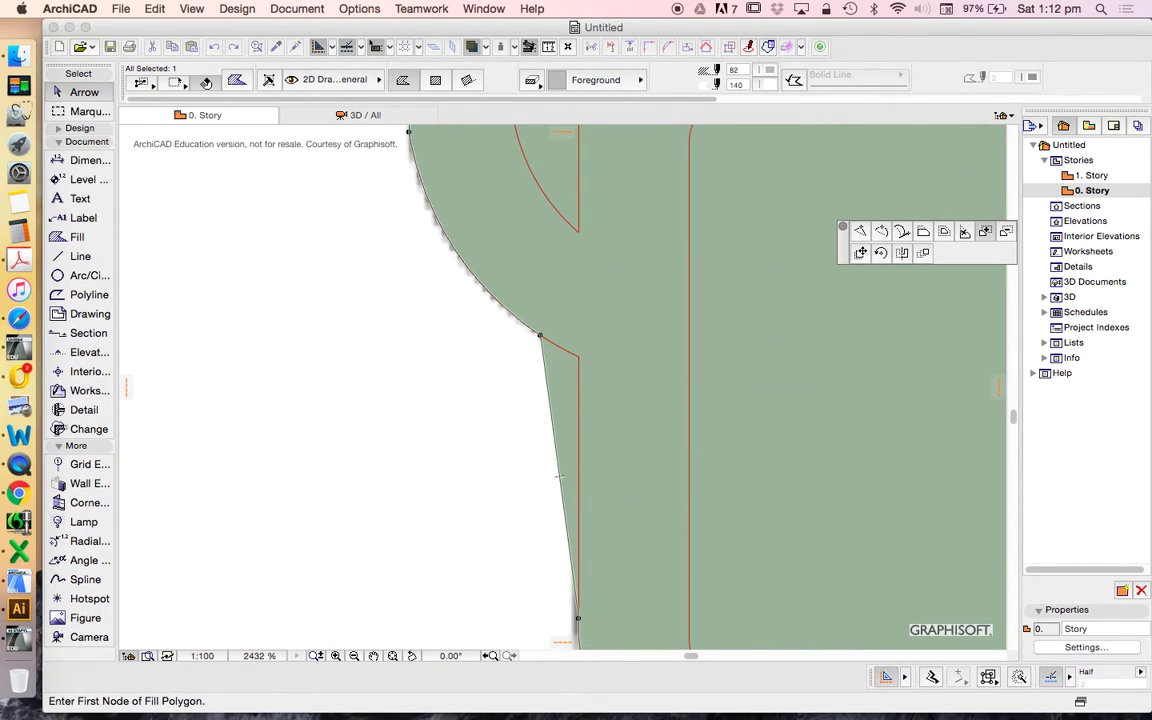
key(f)
key(space)
click(568, 479)
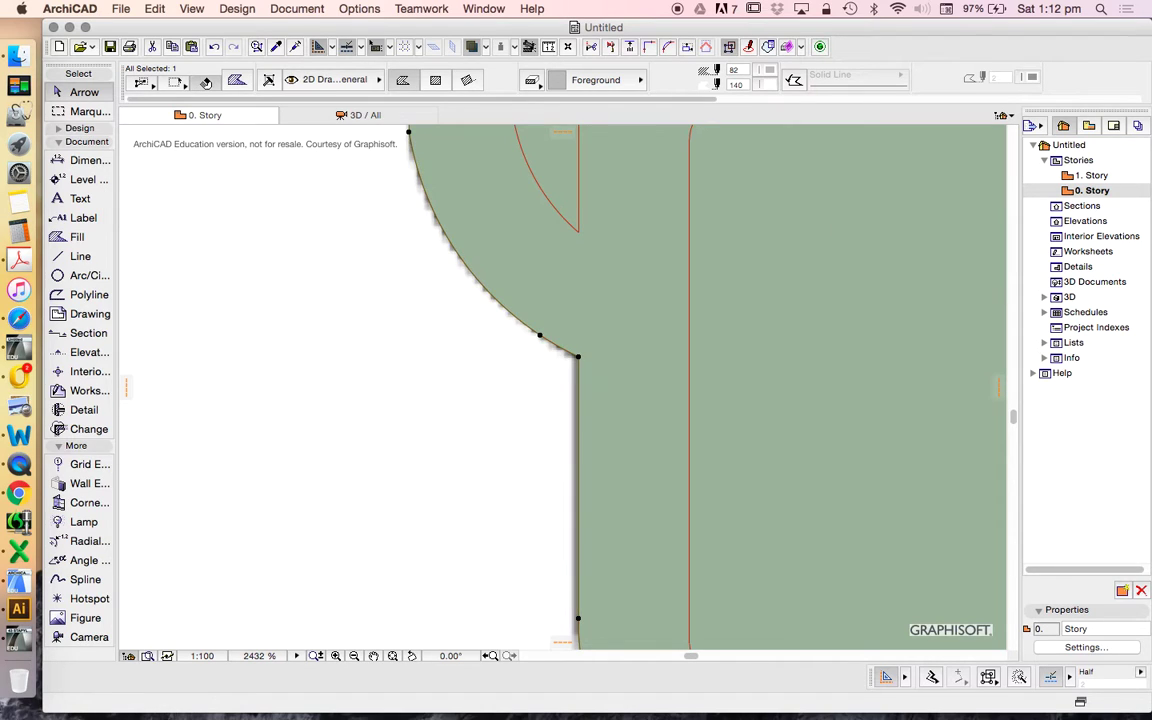
Try to subtract the excess area between the right kangaroo's snout and forearm from the body fill, and undo it.
scroll(597, 522, down, 8)
scroll(597, 549, down, 2)
scroll(554, 140, up, 3)
click(578, 490)
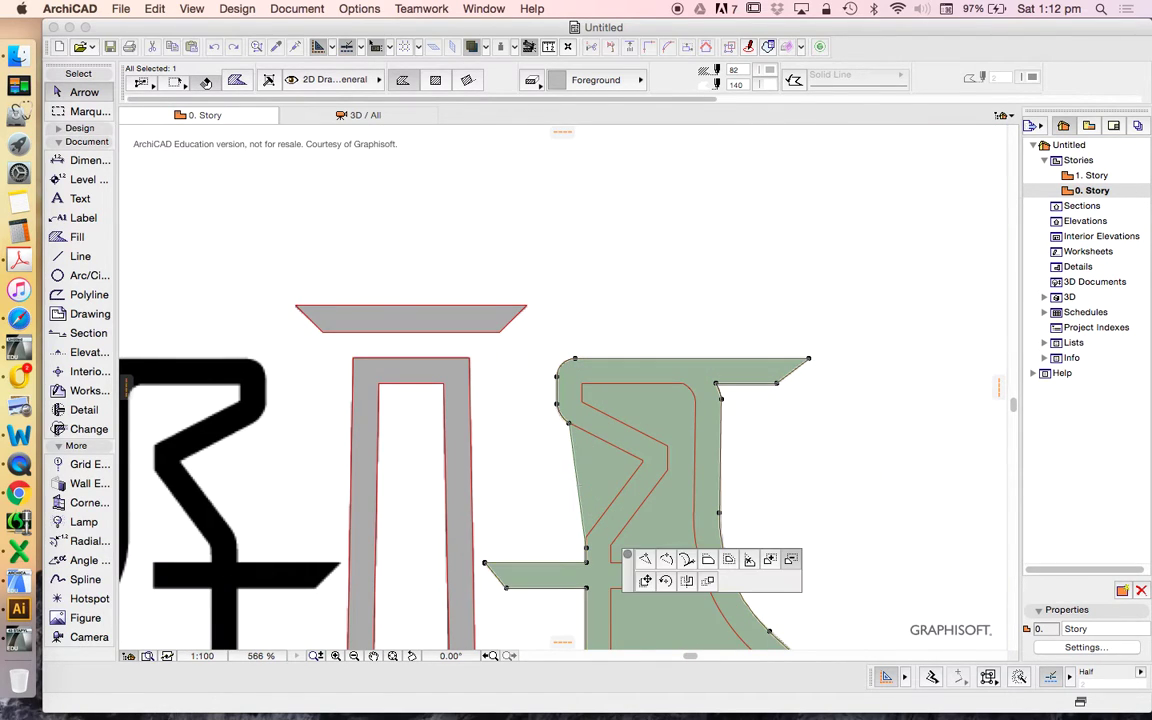
key(space)
click(577, 485)
key(super+z)
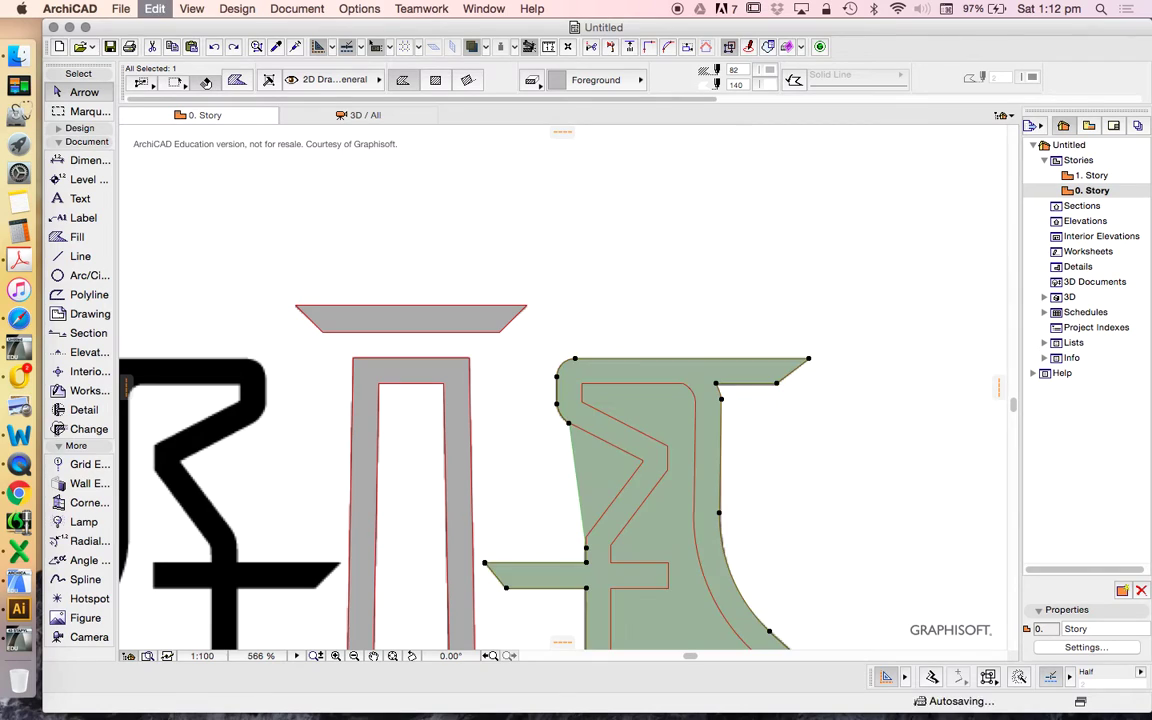
Move the body fill's node above the right kangaroo's forearm up to the corner of the traced outline.
scroll(608, 365, down, 5)
scroll(600, 368, up, 15)
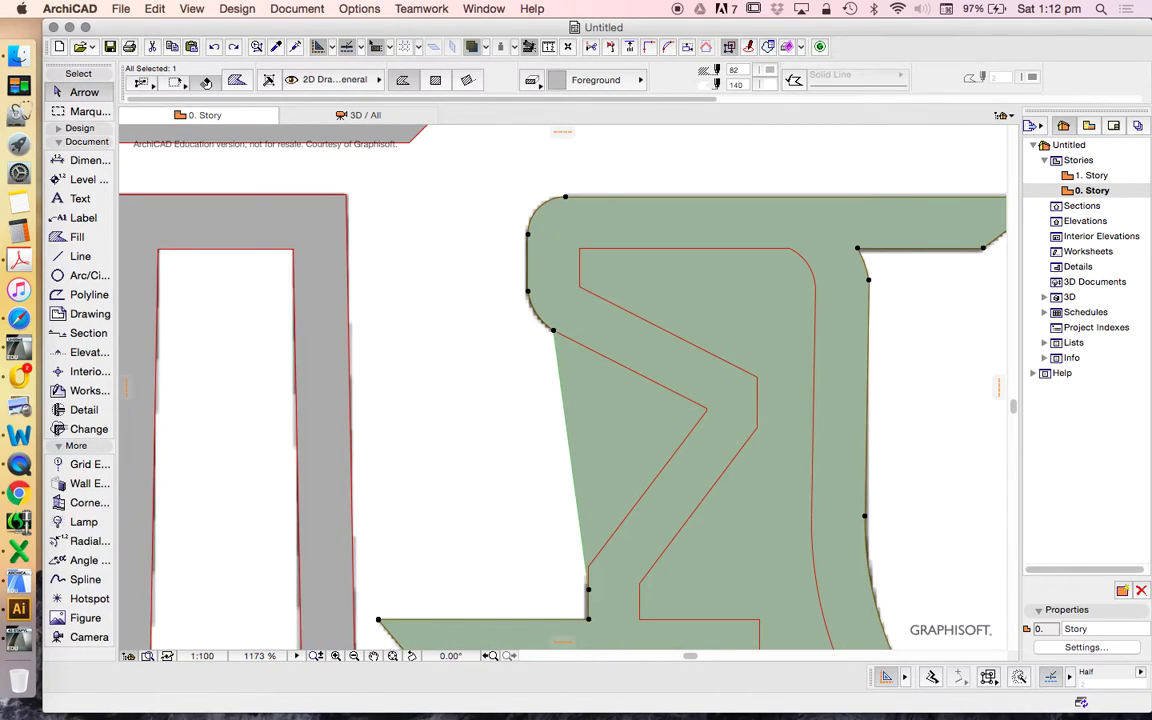
scroll(584, 570, down, 5)
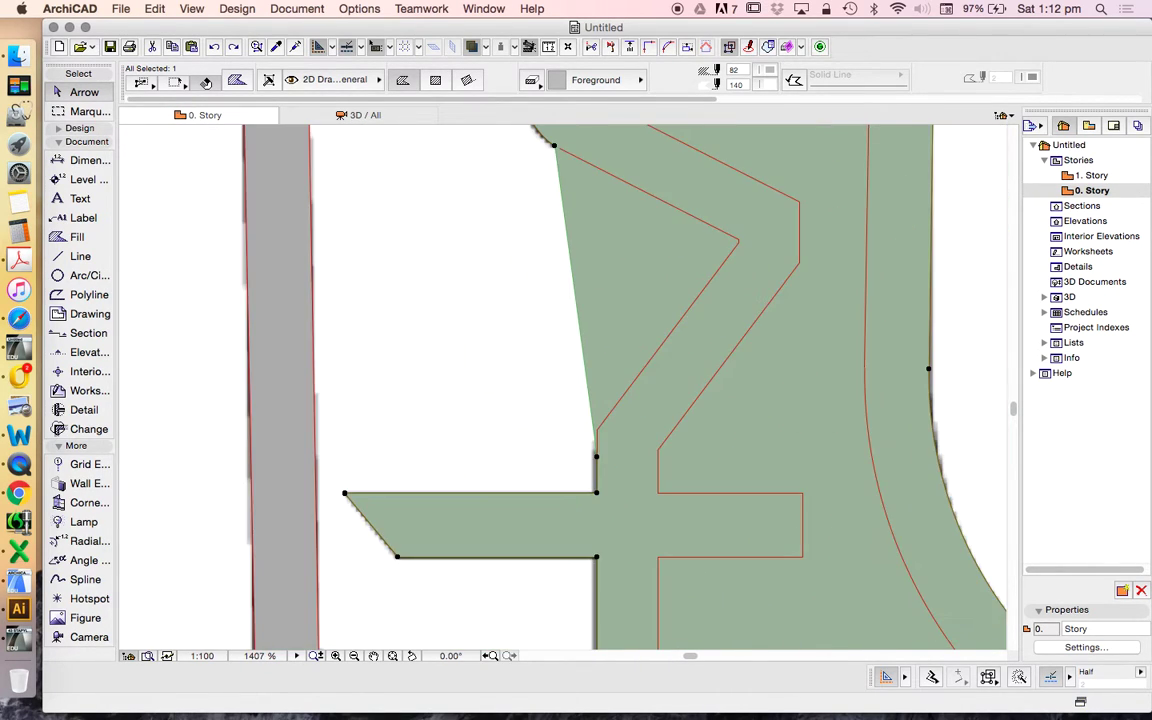
scroll(580, 571, up, 6)
click(574, 465)
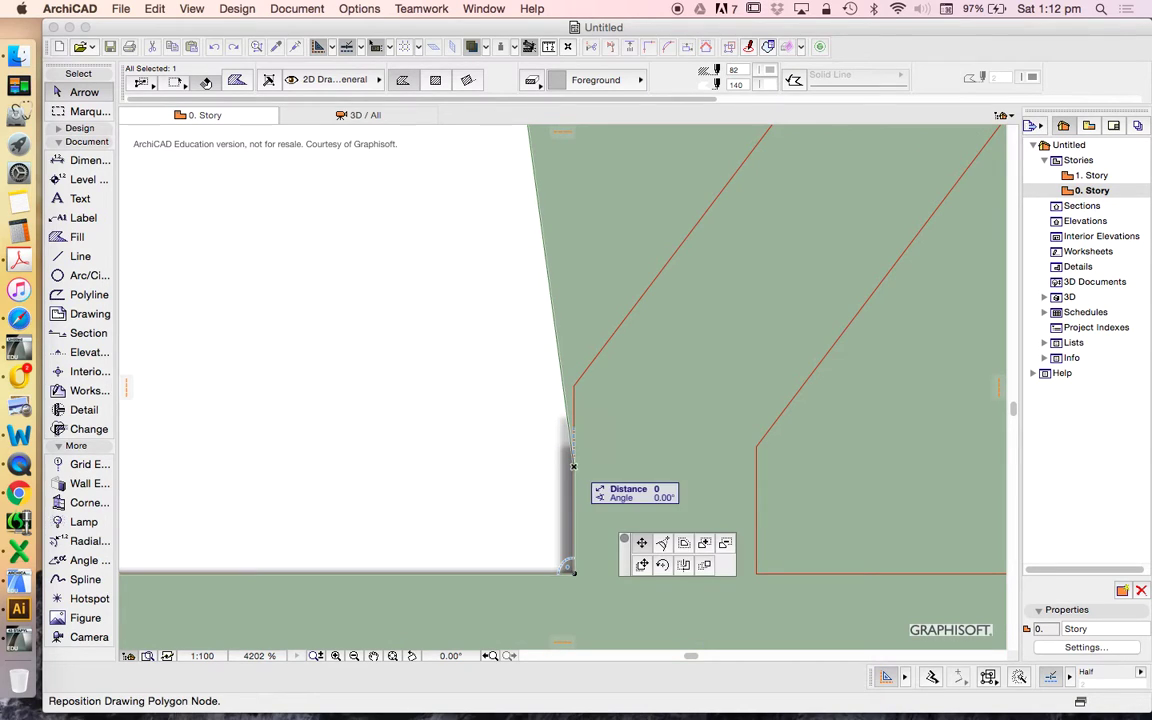
click(574, 385)
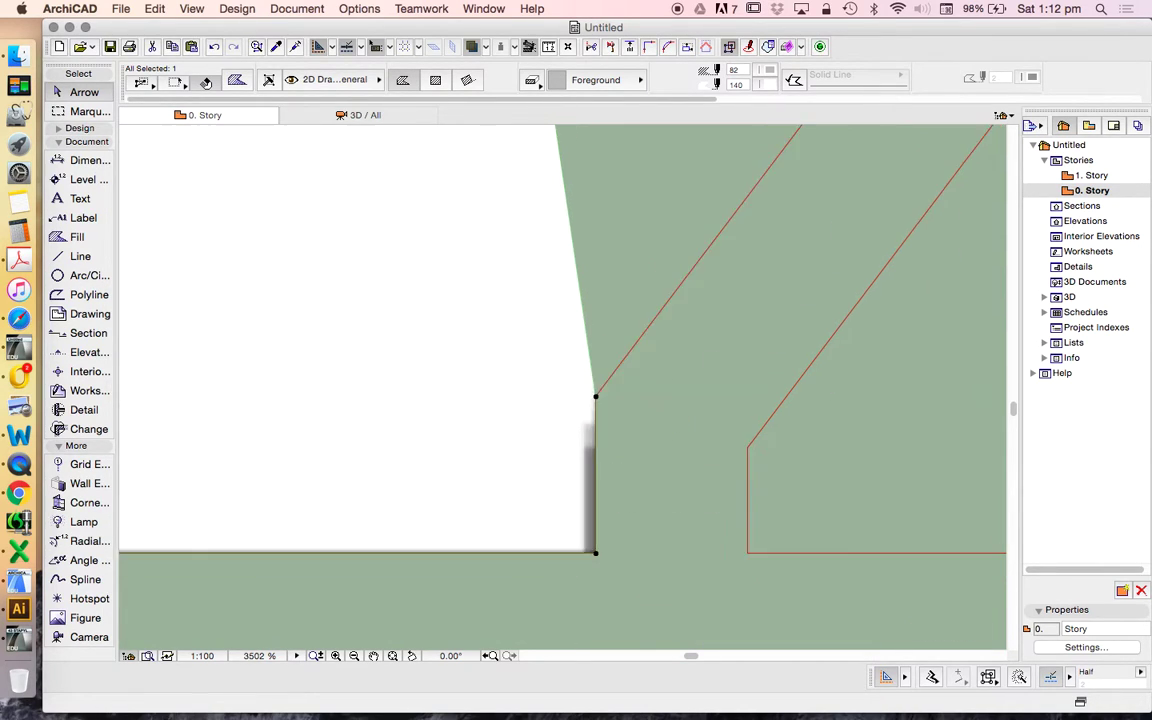
Insert a node in the fill's slanted edge between snout and forearm and place it on the outline's inner neck corner.
scroll(600, 400, down, 5)
click(643, 322)
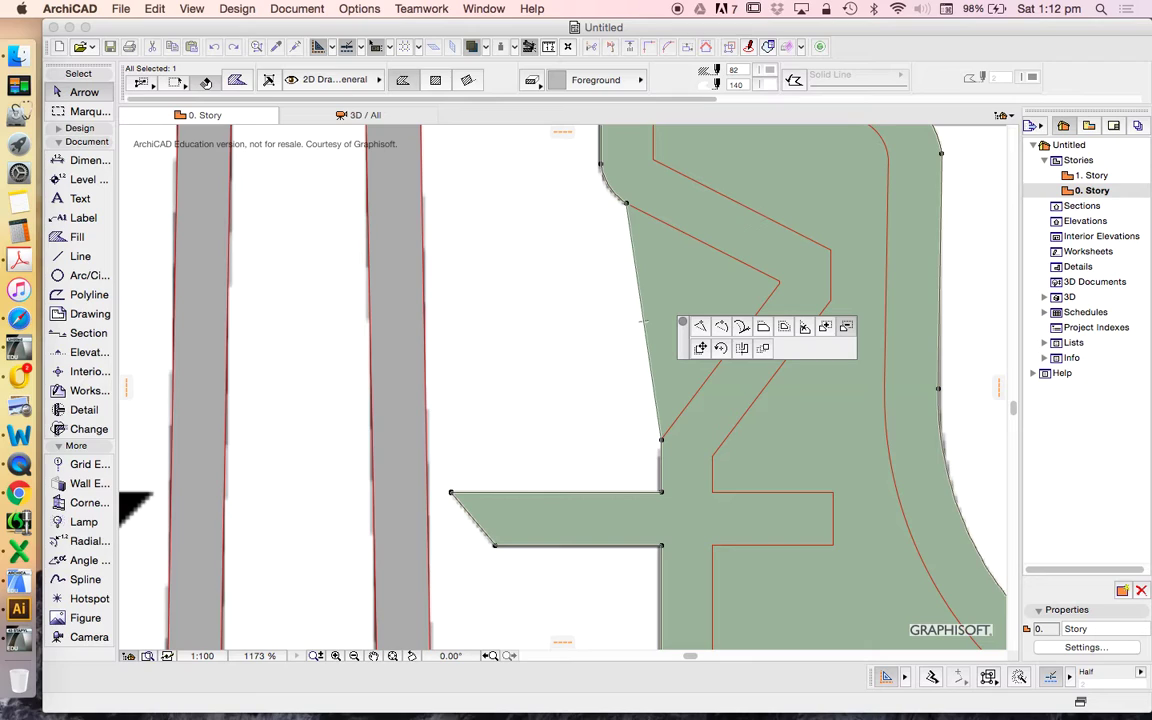
click(700, 326)
click(779, 281)
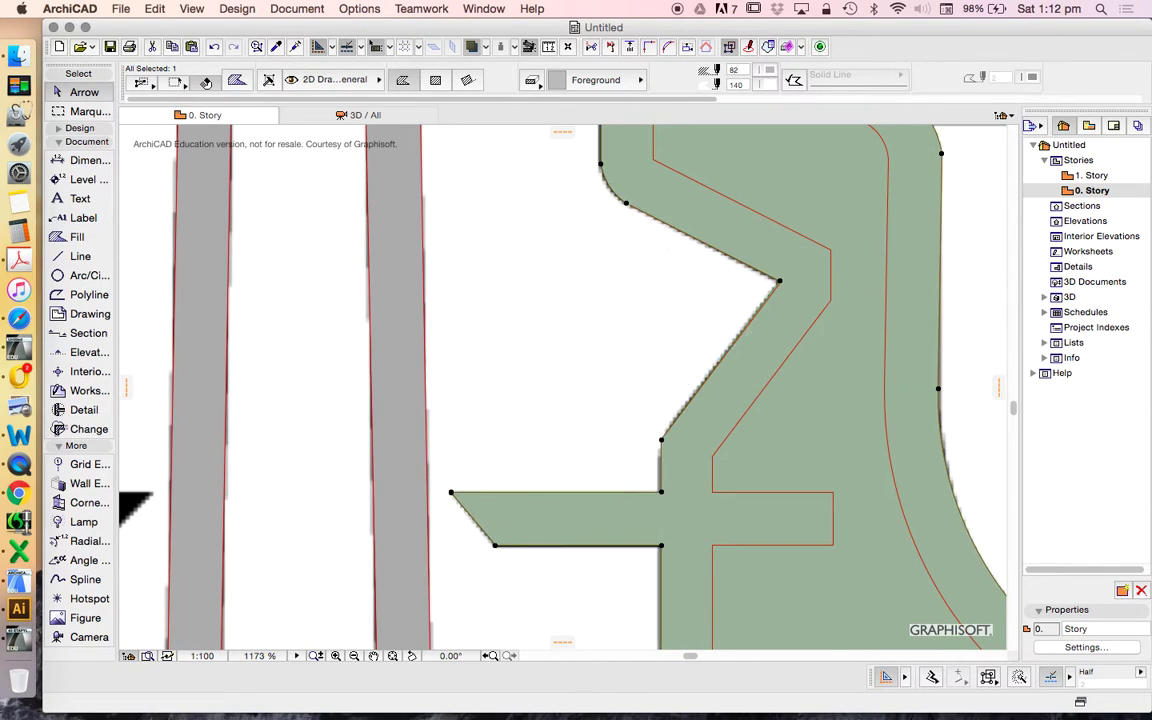
Try to cut the inner outline out of the right kangaroo's body fill, and undo the cut.
scroll(553, 250, down, 5)
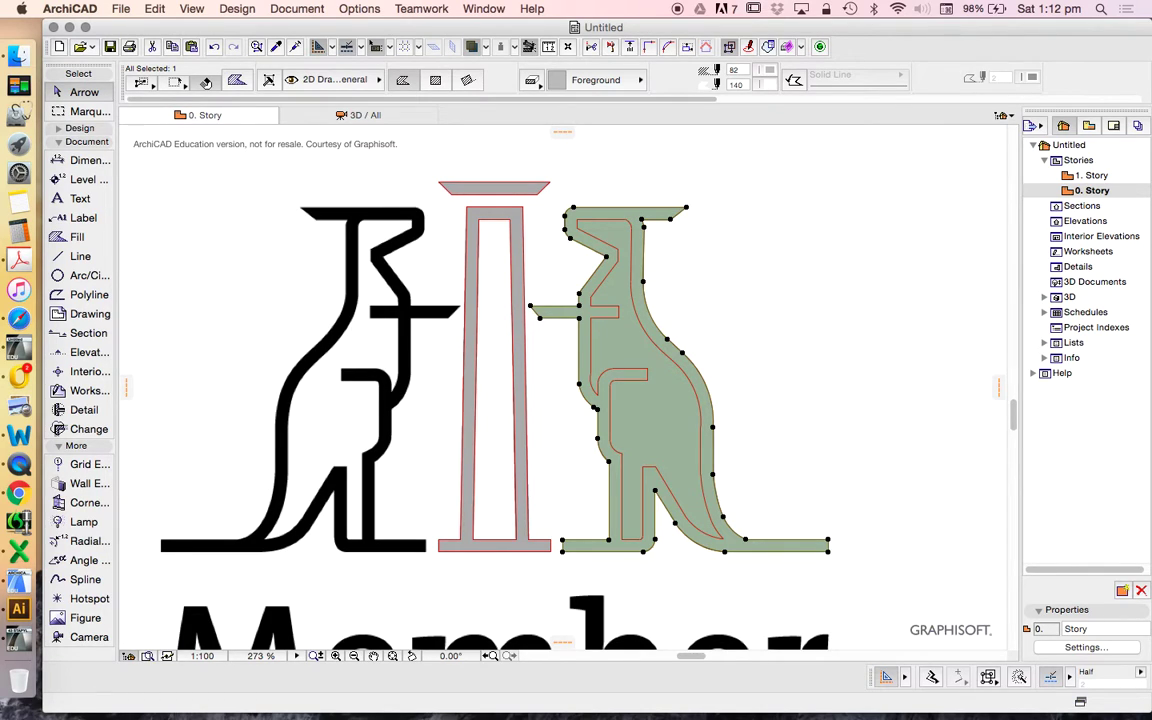
scroll(651, 259, up, 2)
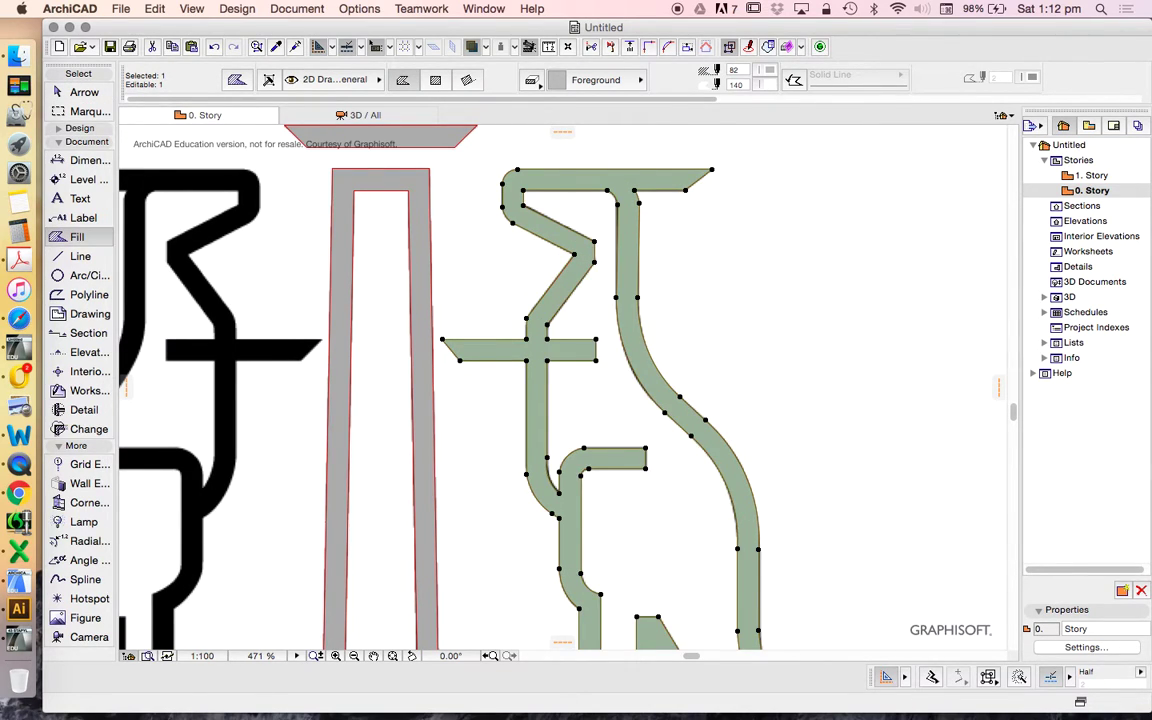
scroll(565, 201, down, 2)
key(super+z)
Select the separate inner-body fill beside the logo and change its fill pen to orange.
scroll(430, 301, down, 8)
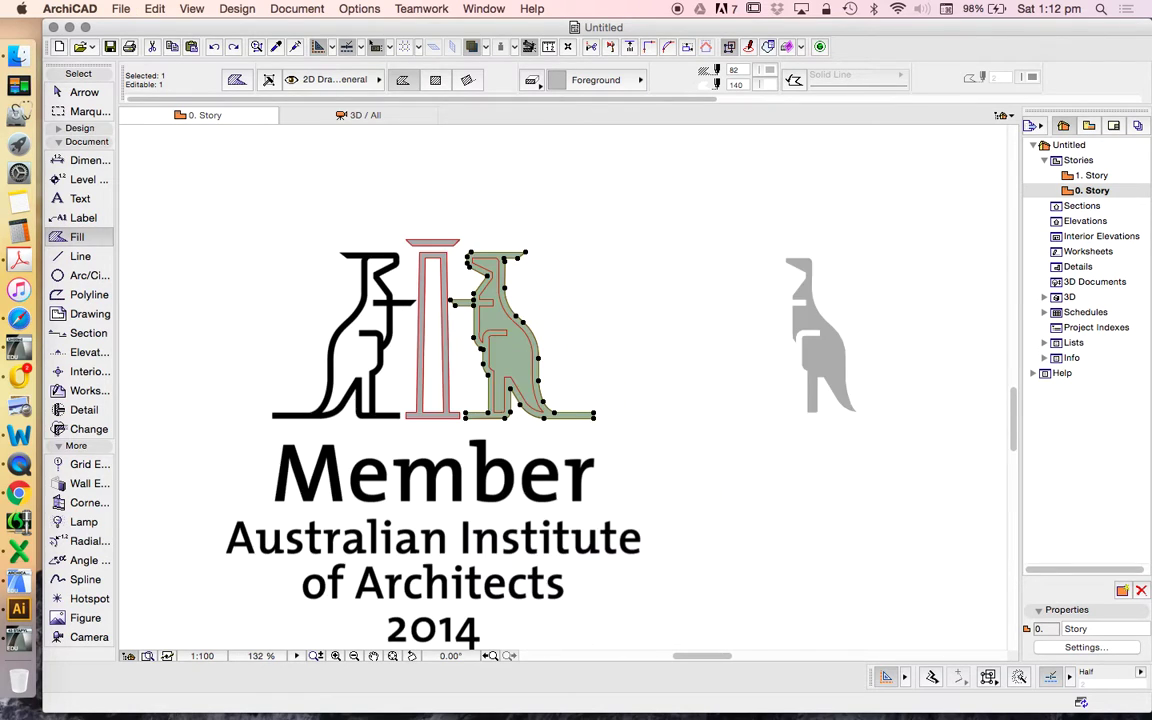
scroll(494, 345, up, 5)
scroll(499, 331, up, 1)
key(w)
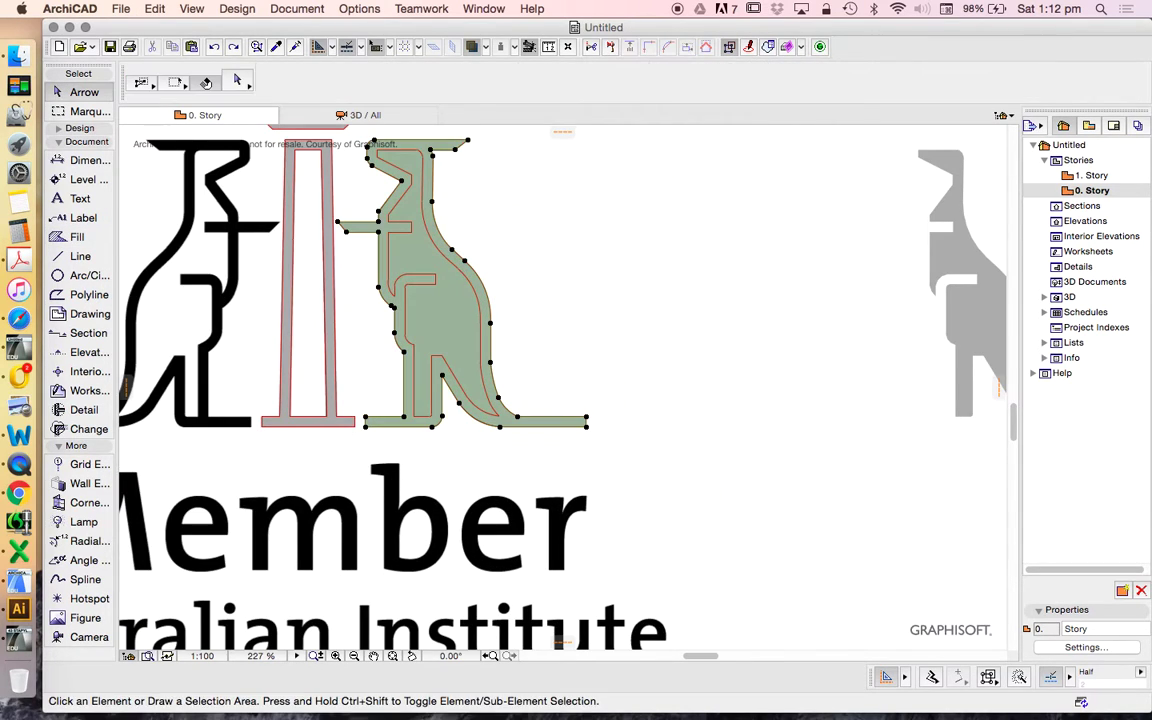
click(962, 310)
click(766, 70)
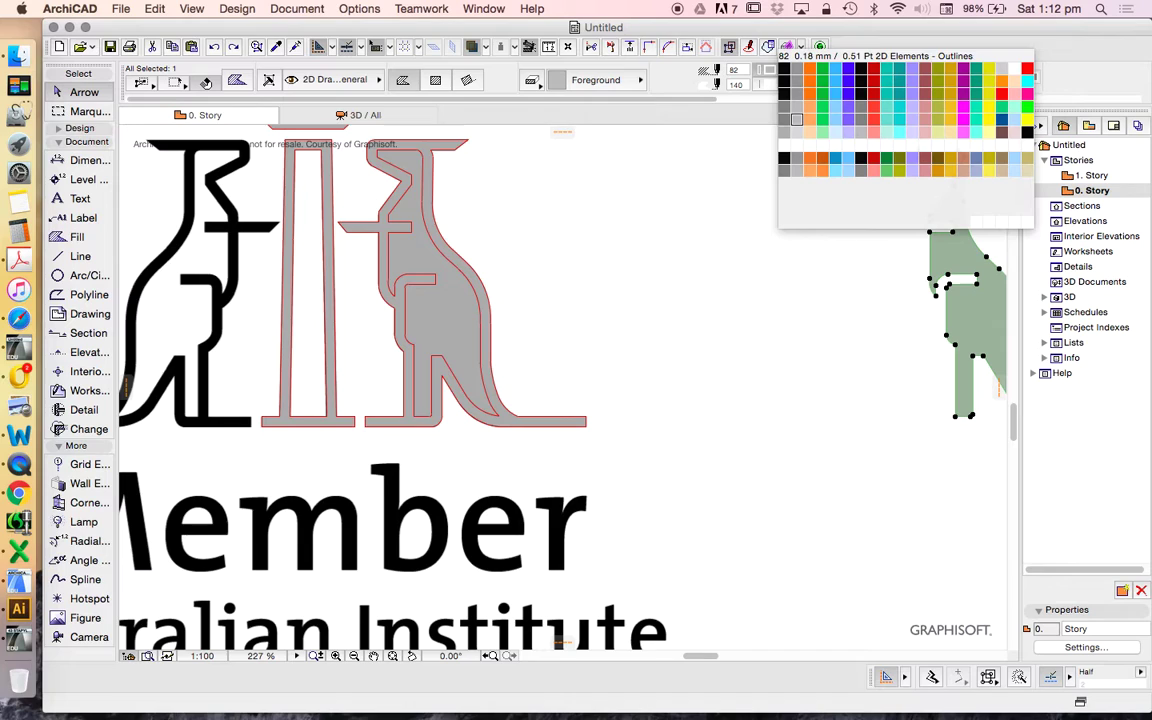
click(808, 108)
key(Escape)
Select the right kangaroo's body fill and move it horizontally by 6000 towards the orange fill.
click(430, 300)
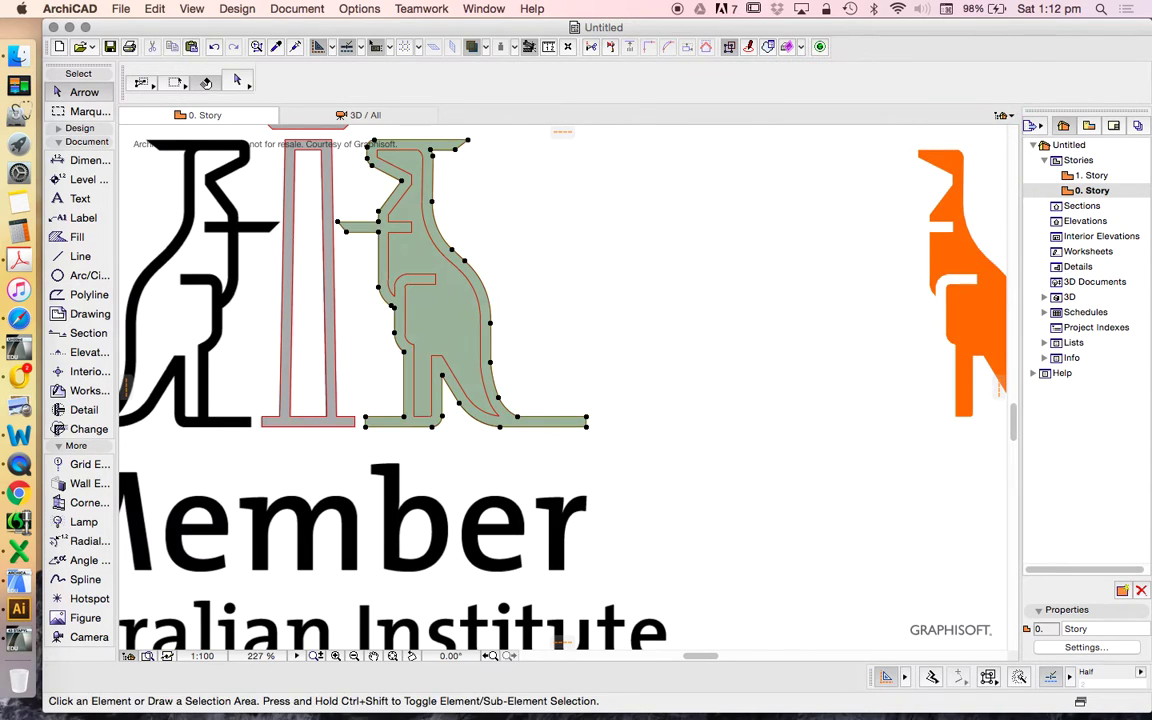
right_click(583, 219)
click(461, 317)
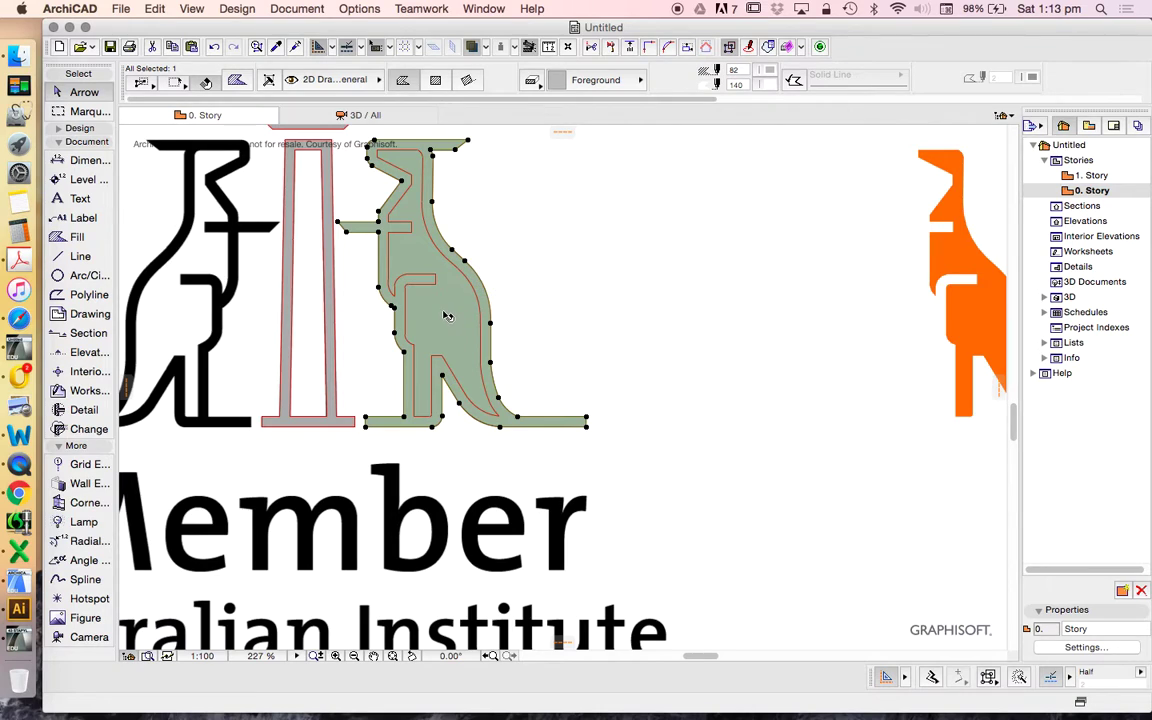
right_click(447, 316)
mouse_move(617, 437)
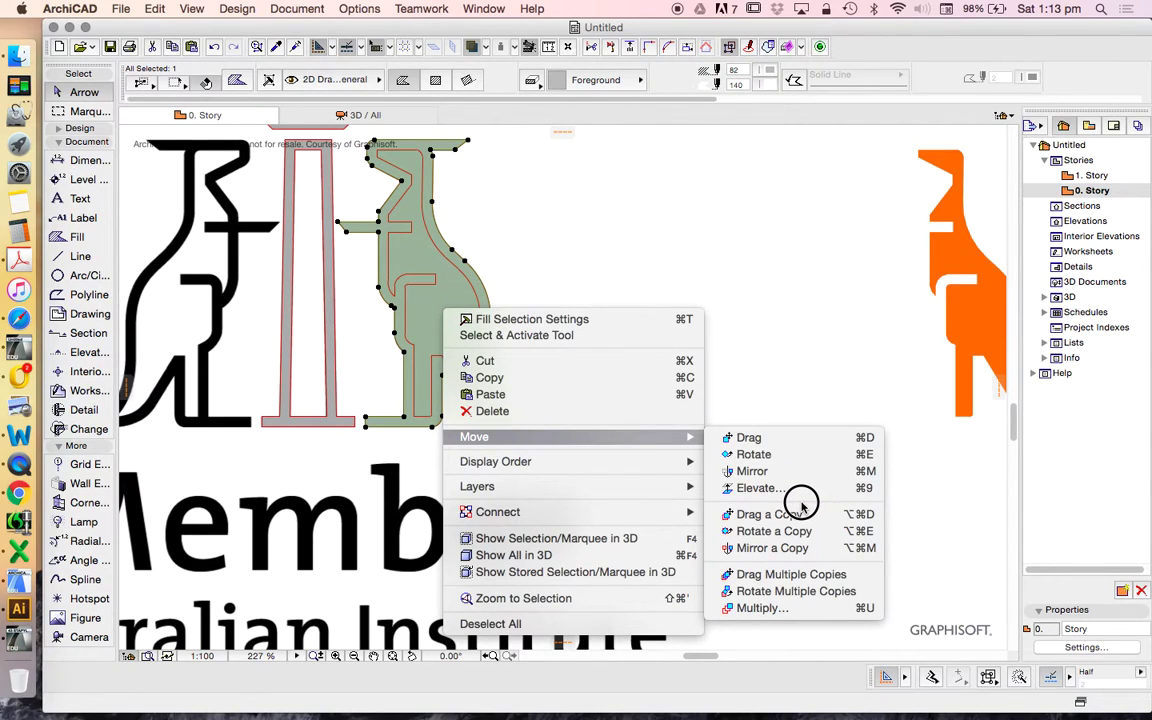
click(771, 437)
click(430, 329)
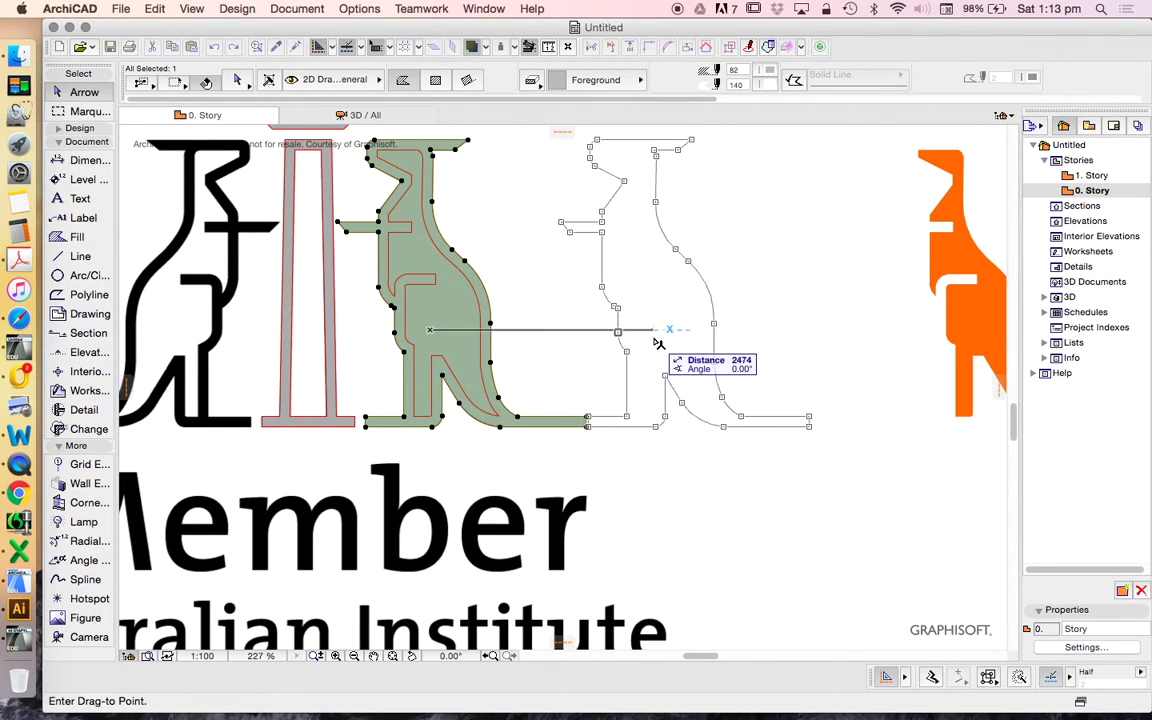
text(6000)
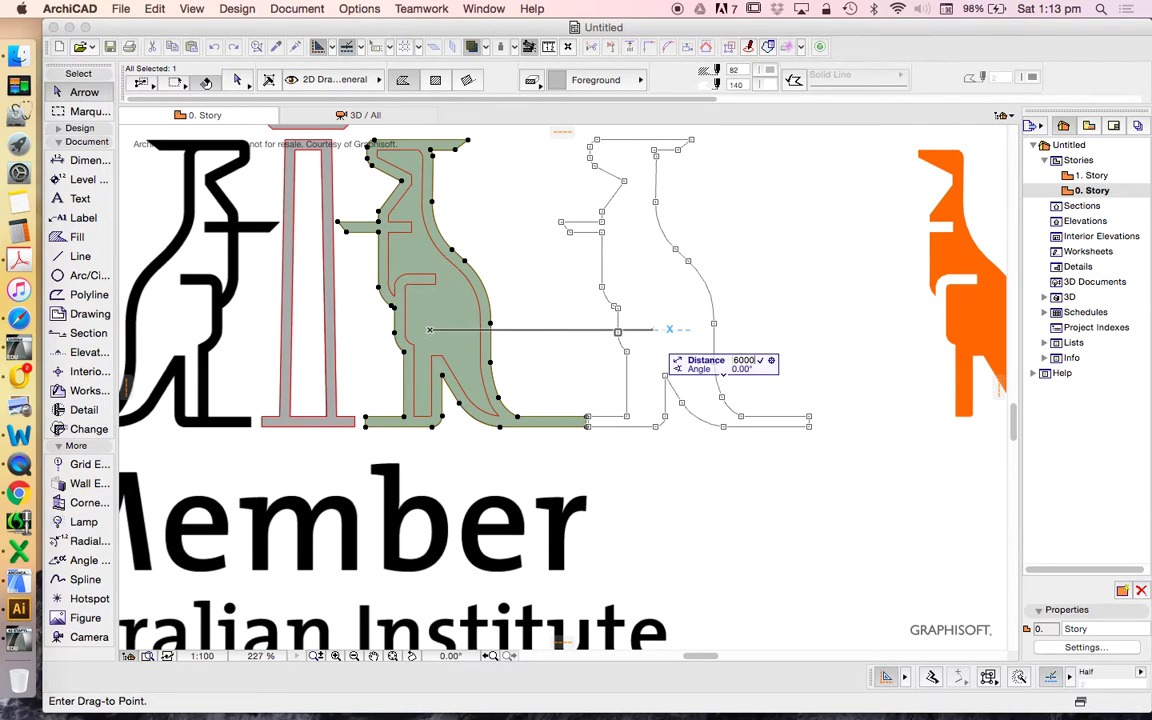
key(Return)
Change the display order of the moved body fill so that it lies behind the orange fill.
scroll(605, 310, down, 2)
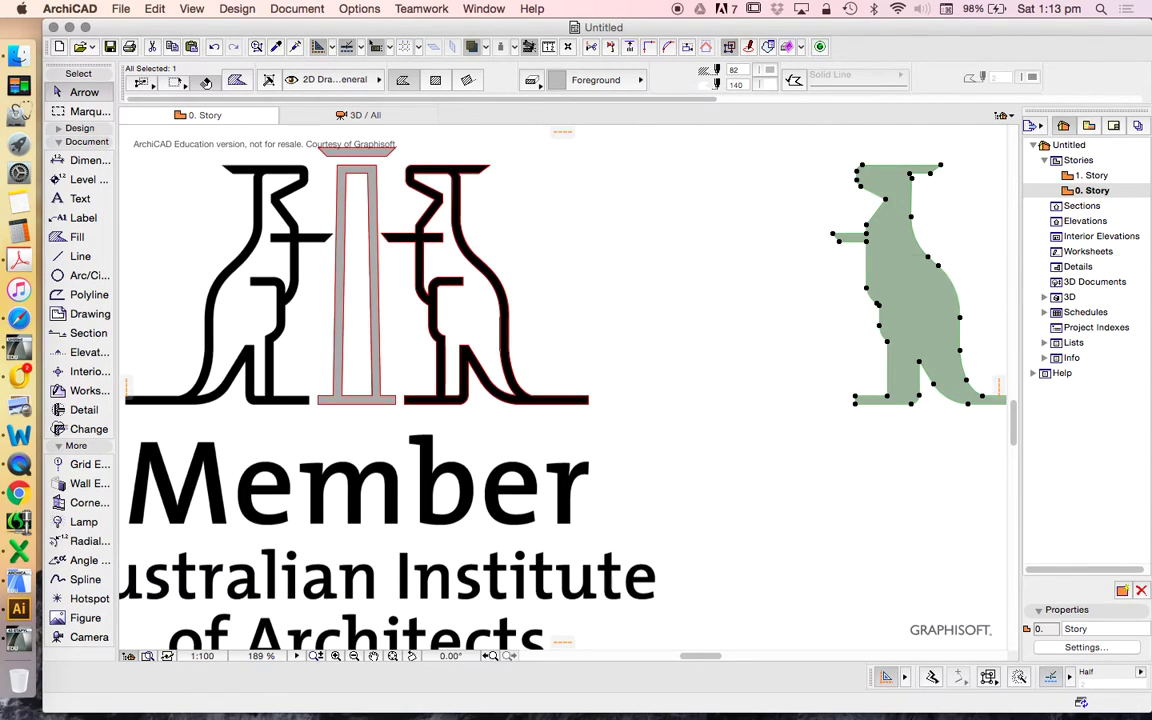
right_click(886, 260)
mouse_move(937, 409)
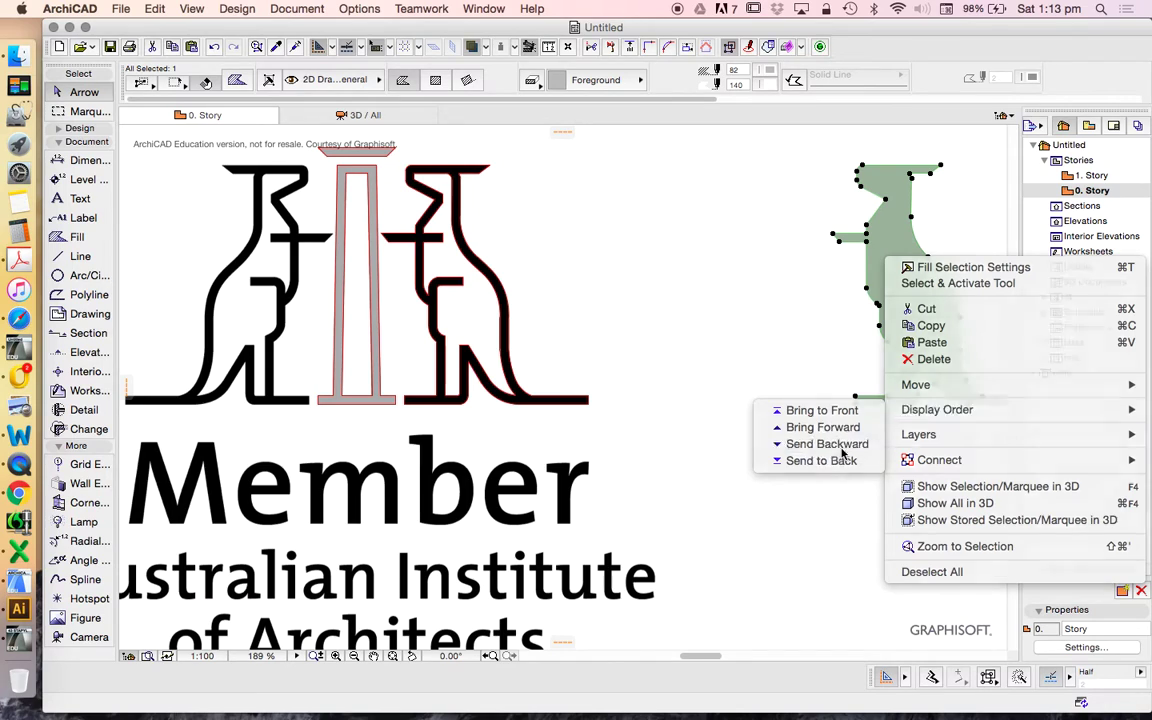
click(843, 452)
scroll(766, 275, up, 6)
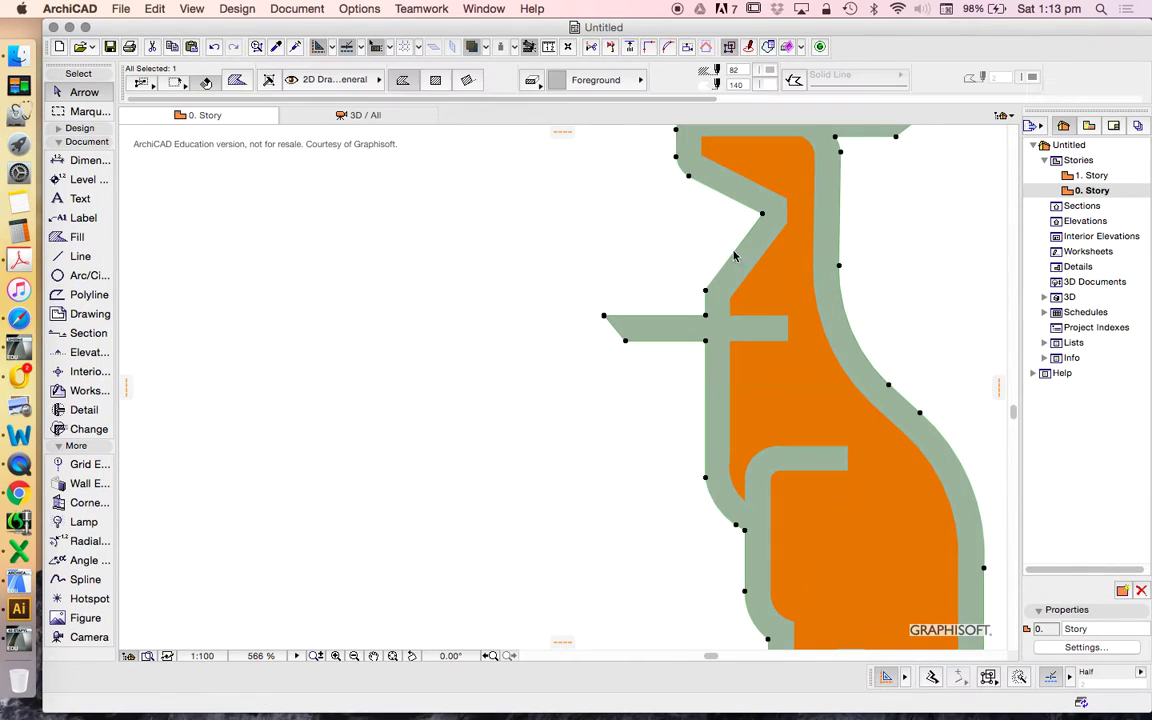
Subtract the orange fill's shape from the grey body fill with Subtract from Polygon and the Magic Wand.
click(734, 253)
click(923, 329)
key(space)
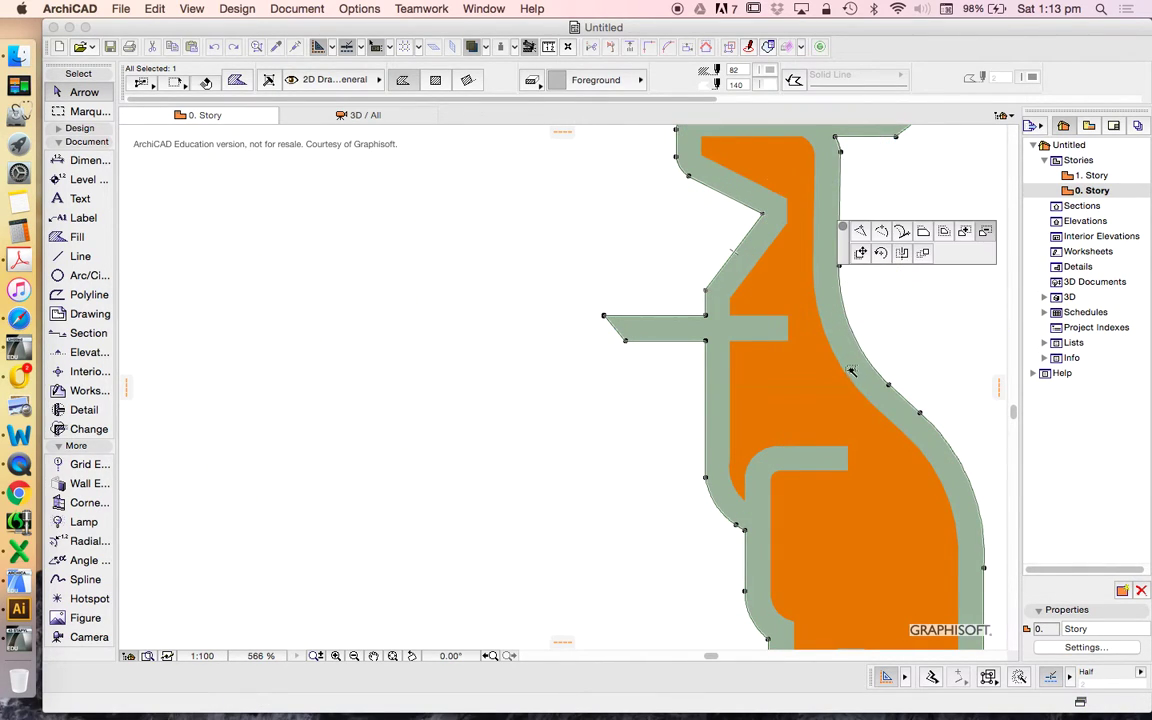
Delete the orange fill, and undo both the deletion and the cut in the grey fill.
scroll(820, 360, down, 4)
click(788, 343)
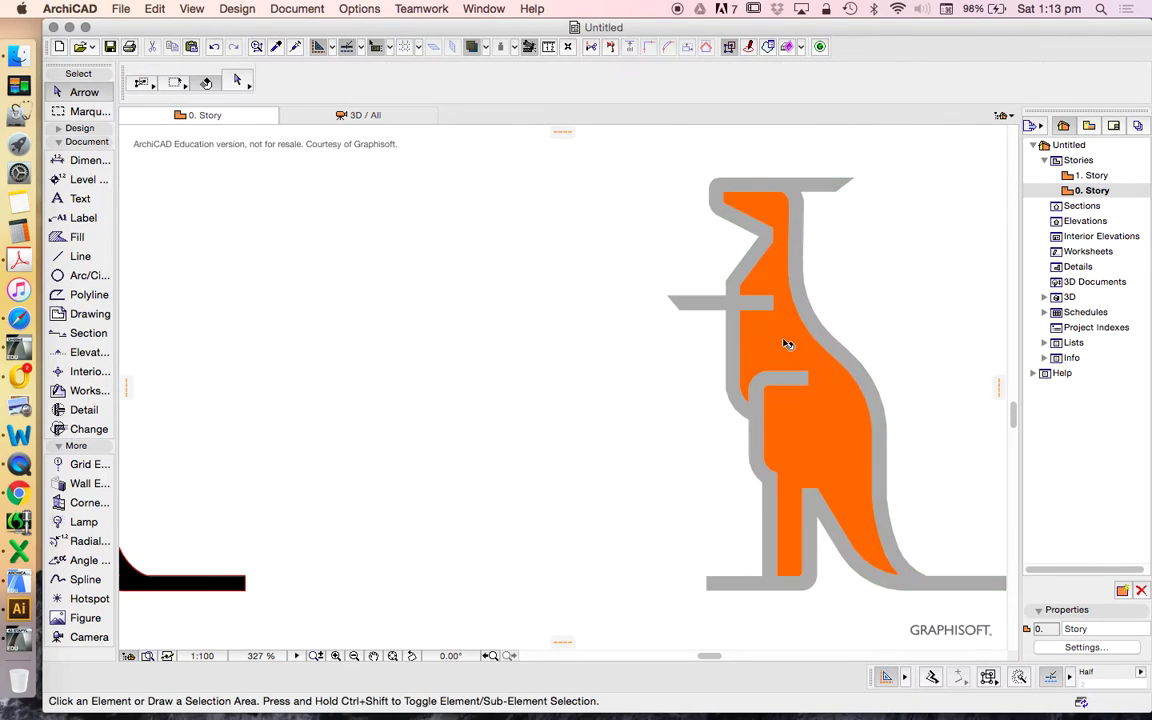
key(Delete)
scroll(860, 320, down, 3)
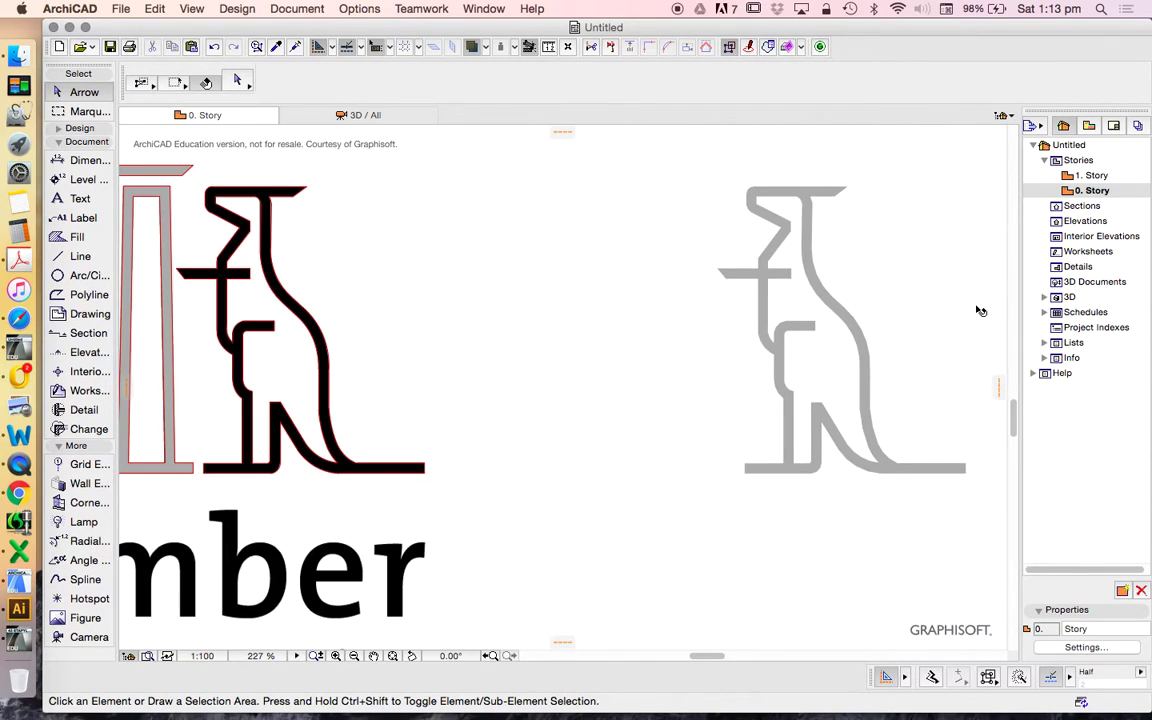
scroll(850, 395, down, 3)
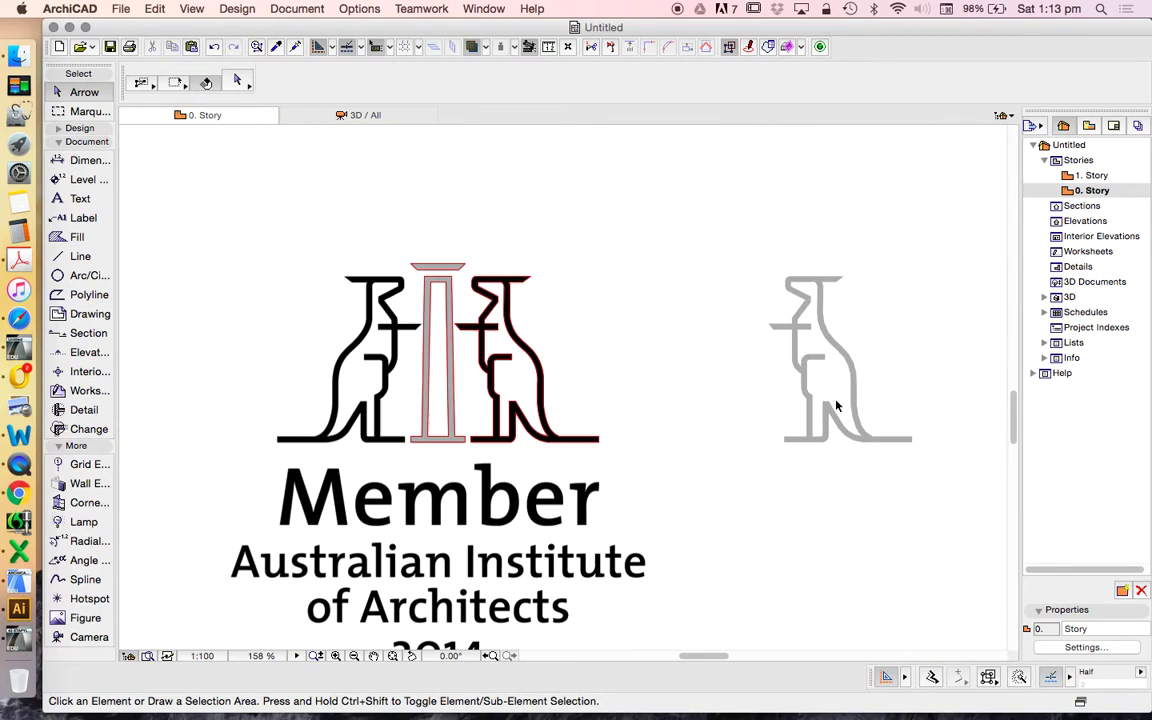
key(super+z)
key(super+z)
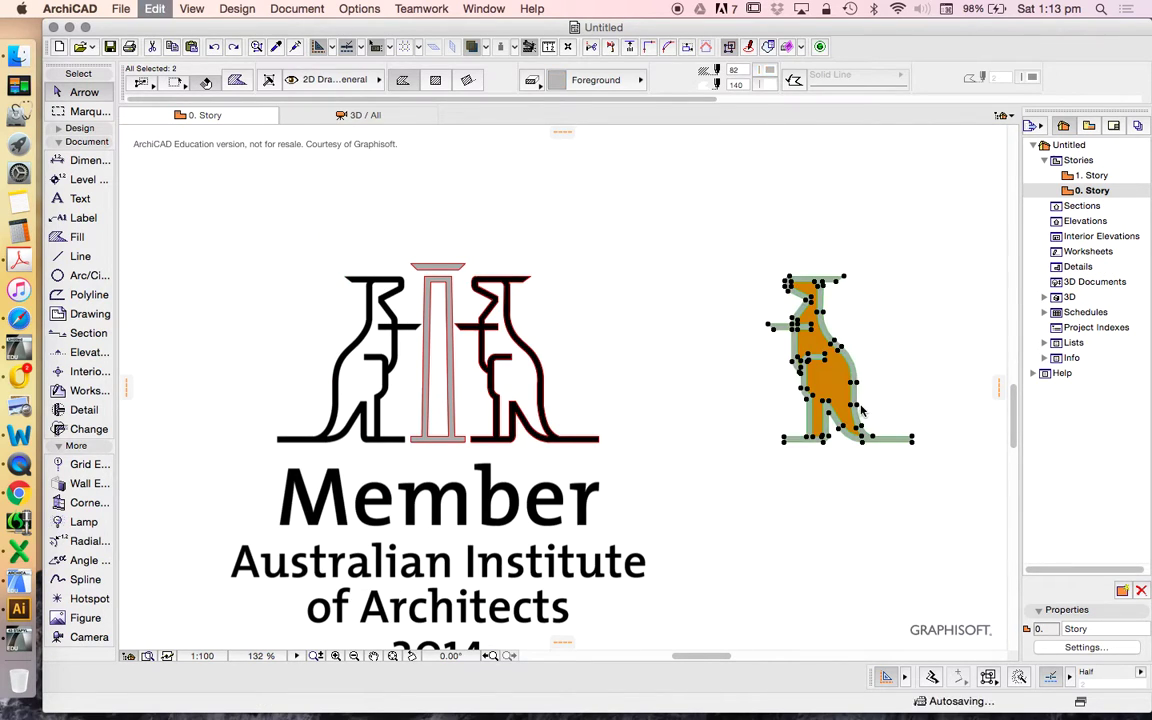
Reselect the grey body fill, cut the orange shape from it again with Subtract from Polygon, and undo the cut.
scroll(852, 388, up, 4)
key(Escape)
click(690, 343)
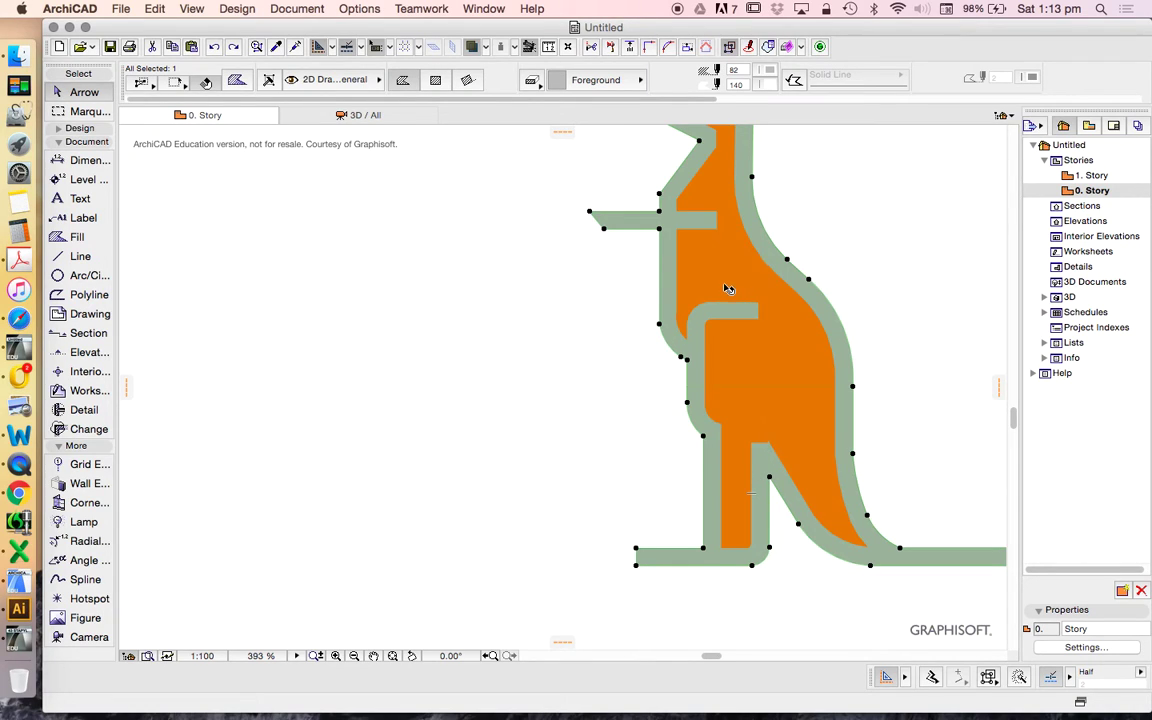
click(681, 283)
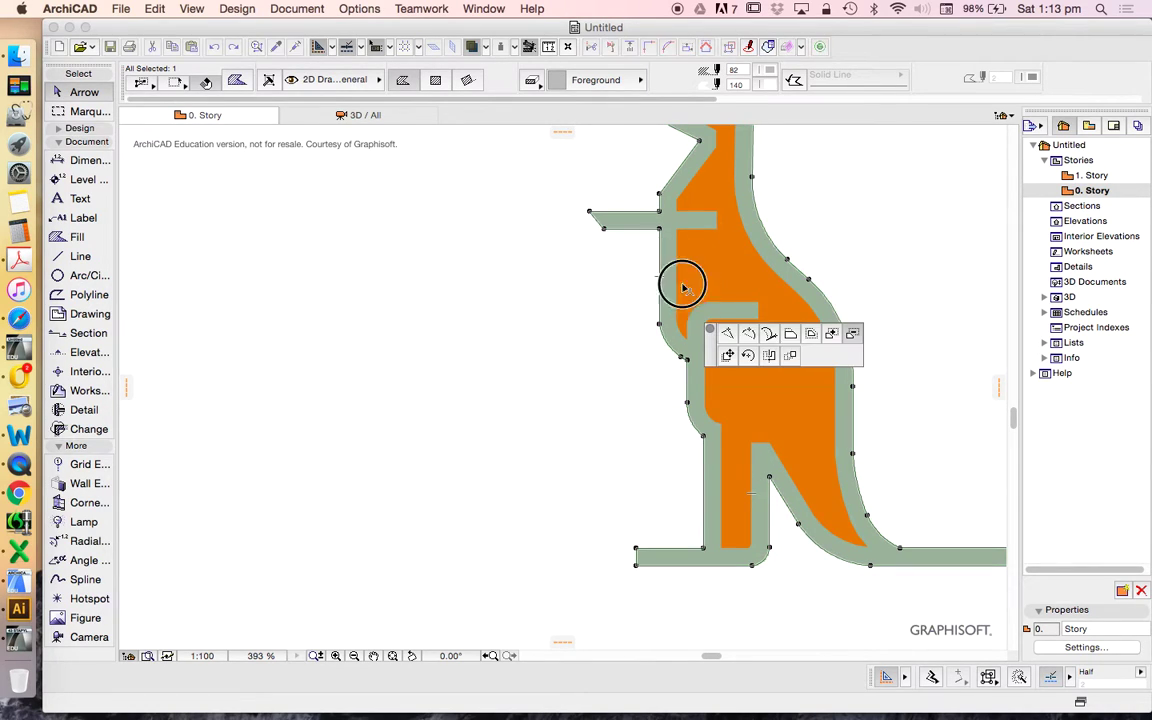
click(851, 329)
key(space)
click(778, 354)
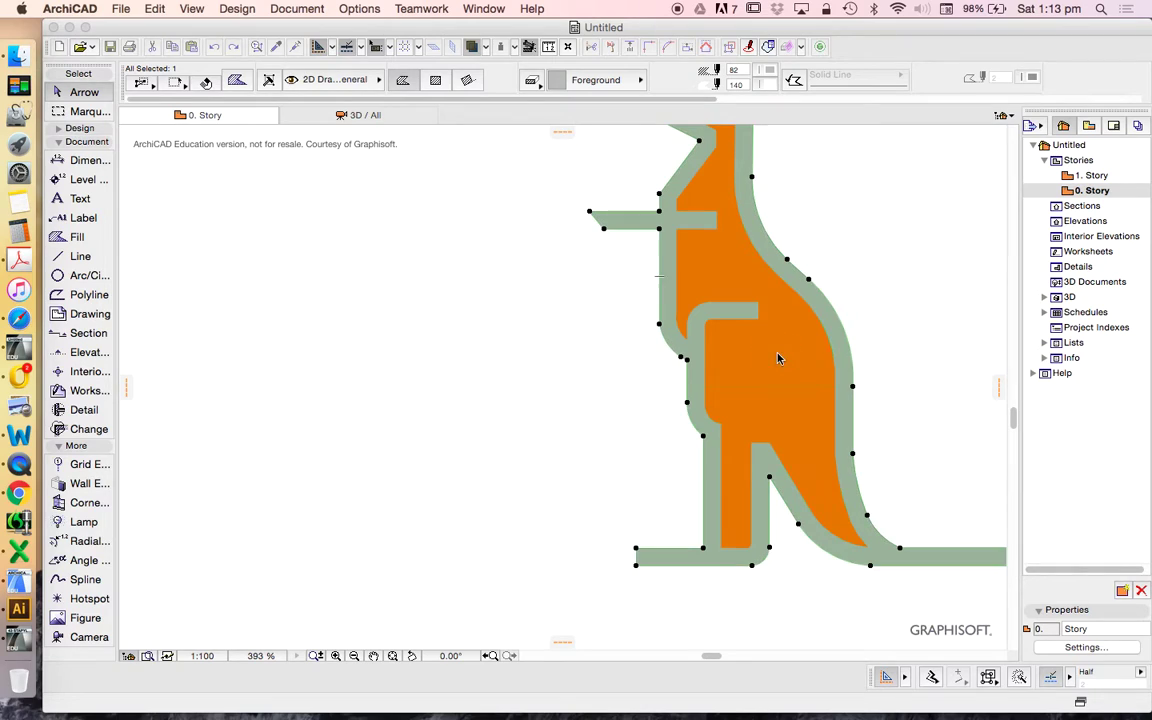
key(super+z)
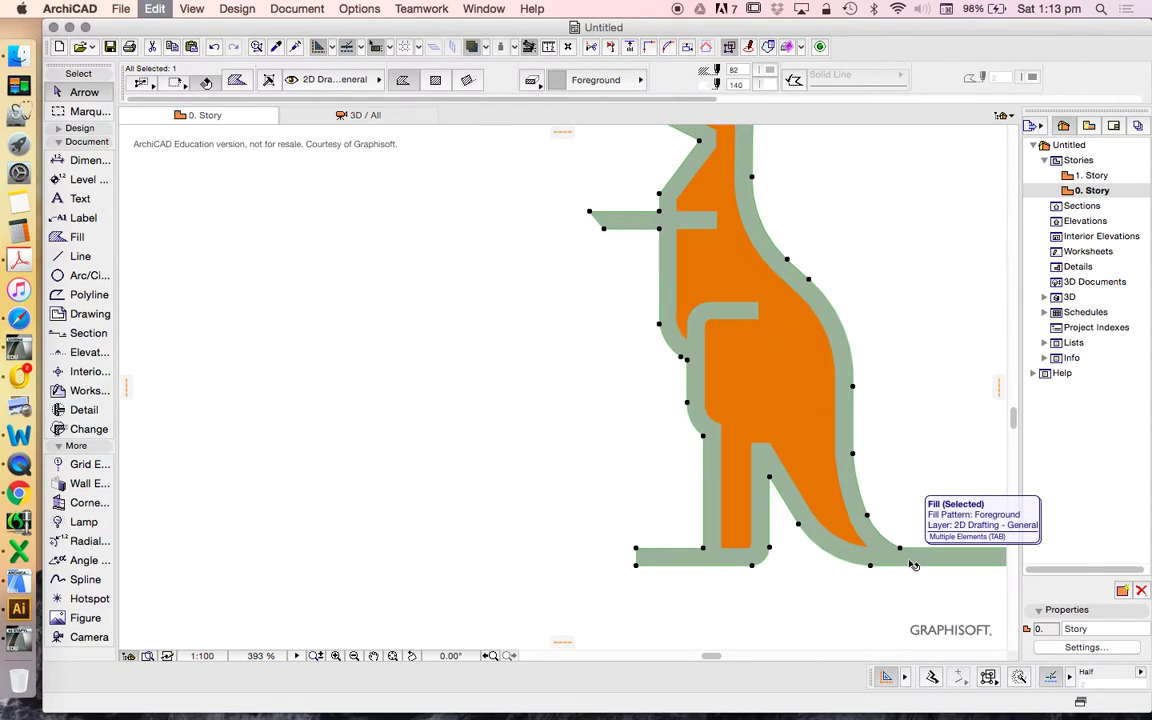
Cut the orange shape as a hole in the selected grey body fill with the Fill tool and the Magic Wand.
key(Escape)
click(660, 260)
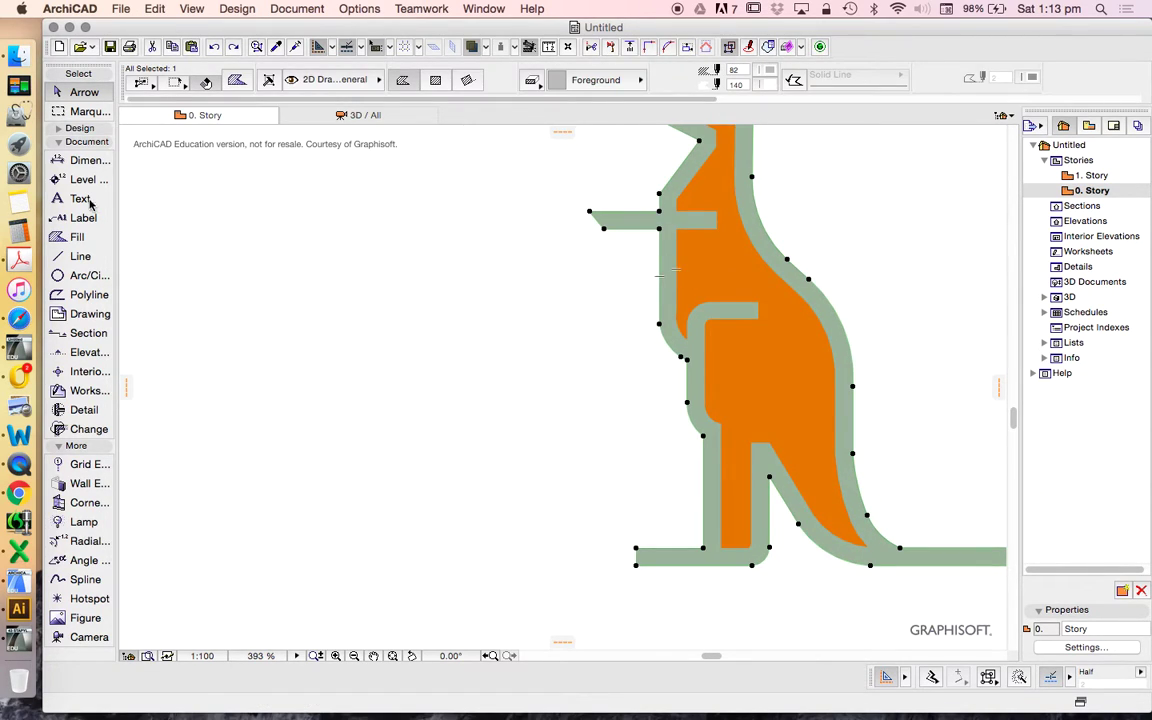
click(74, 236)
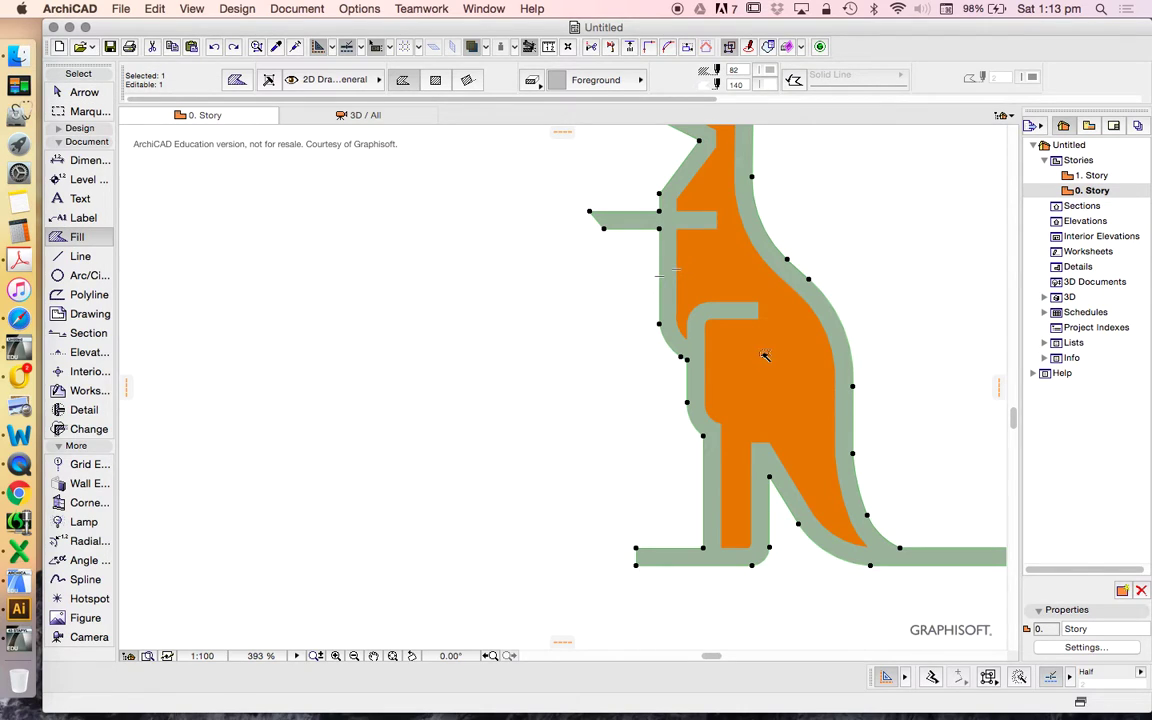
click(705, 362)
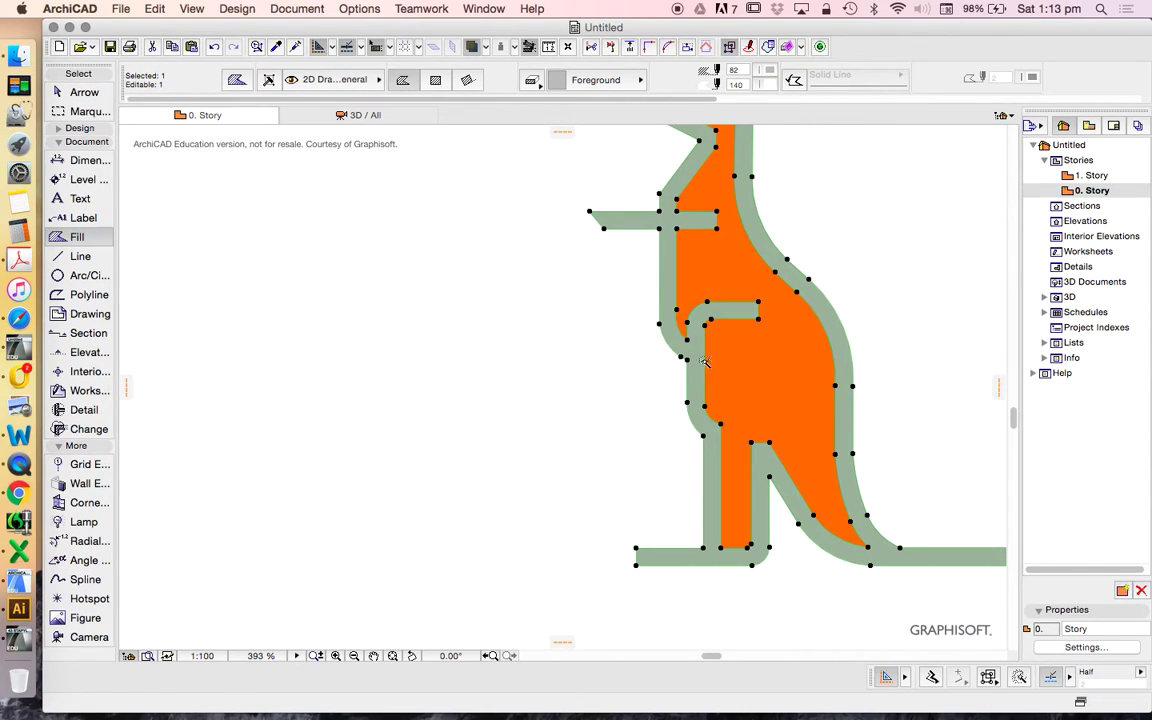
Delete the orange fill inside the grey kangaroo outline.
key(Escape)
click(793, 347)
key(BackSpace)
scroll(765, 378, down, 4)
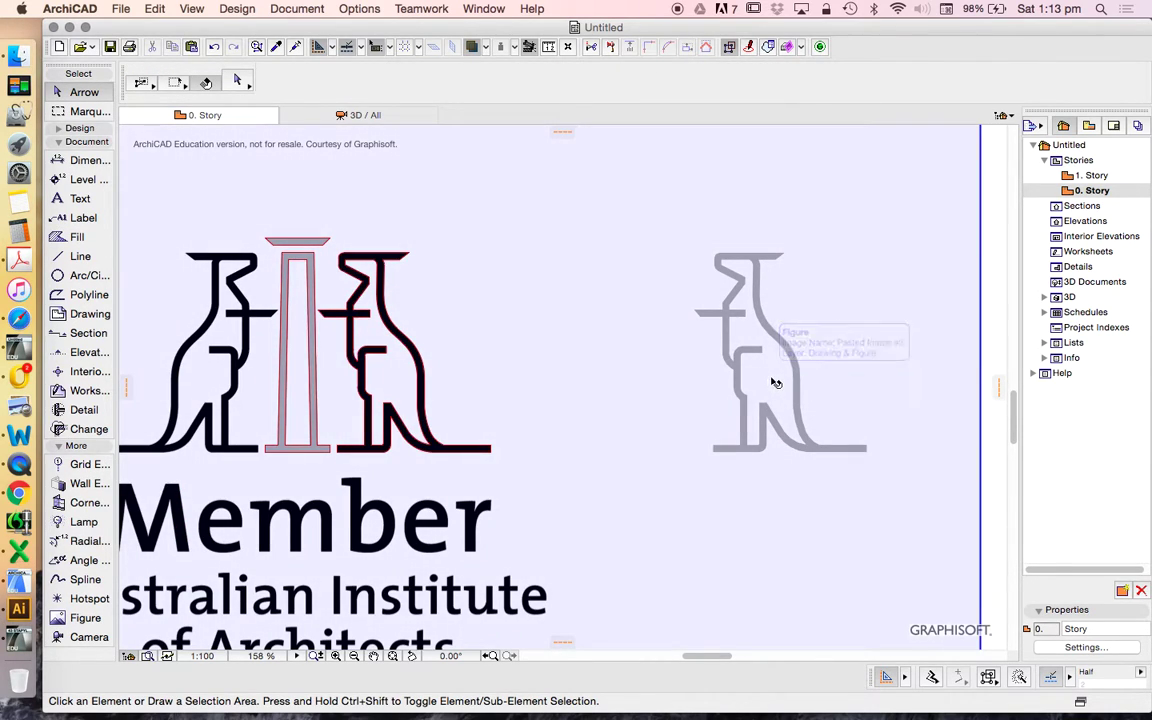
Try removing the inner hole from the grey kangaroo fill, and undo the removal.
click(779, 376)
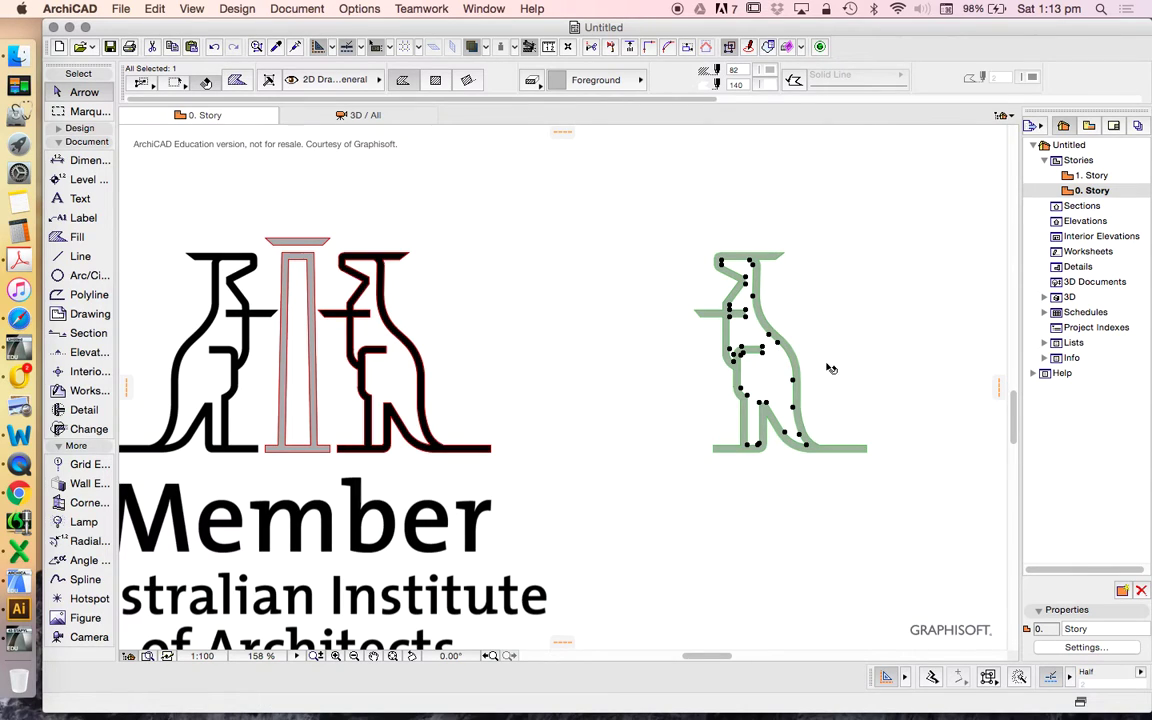
click(868, 354)
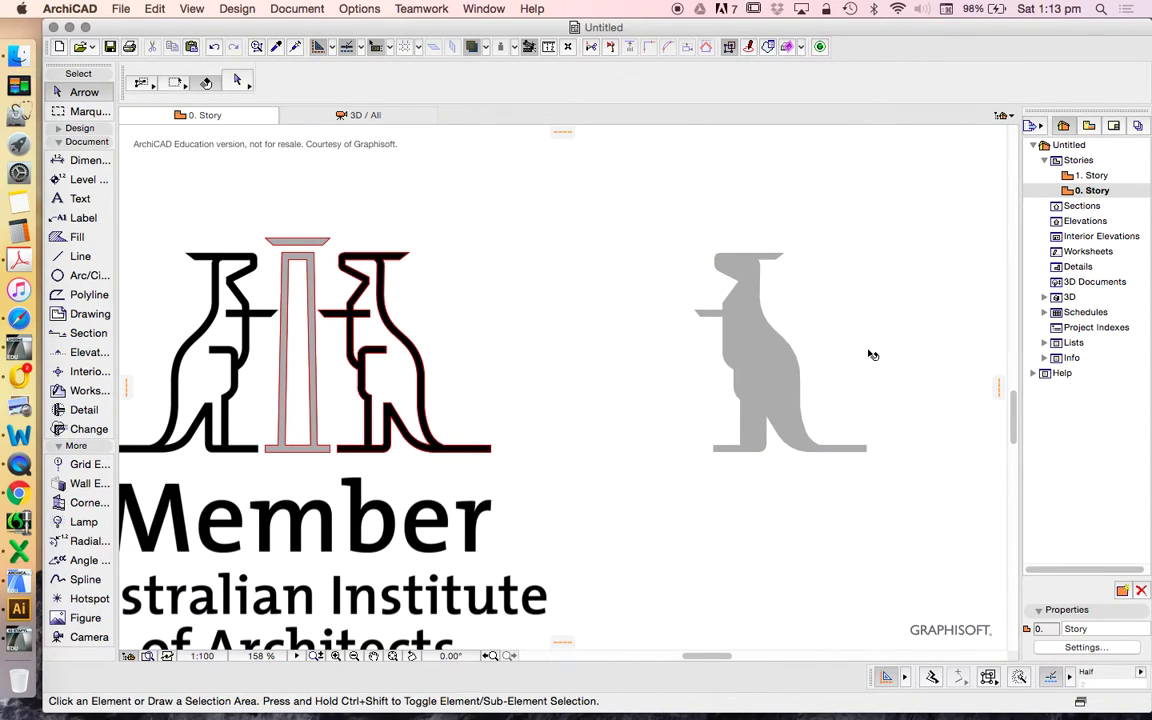
key(super+z)
click(797, 273)
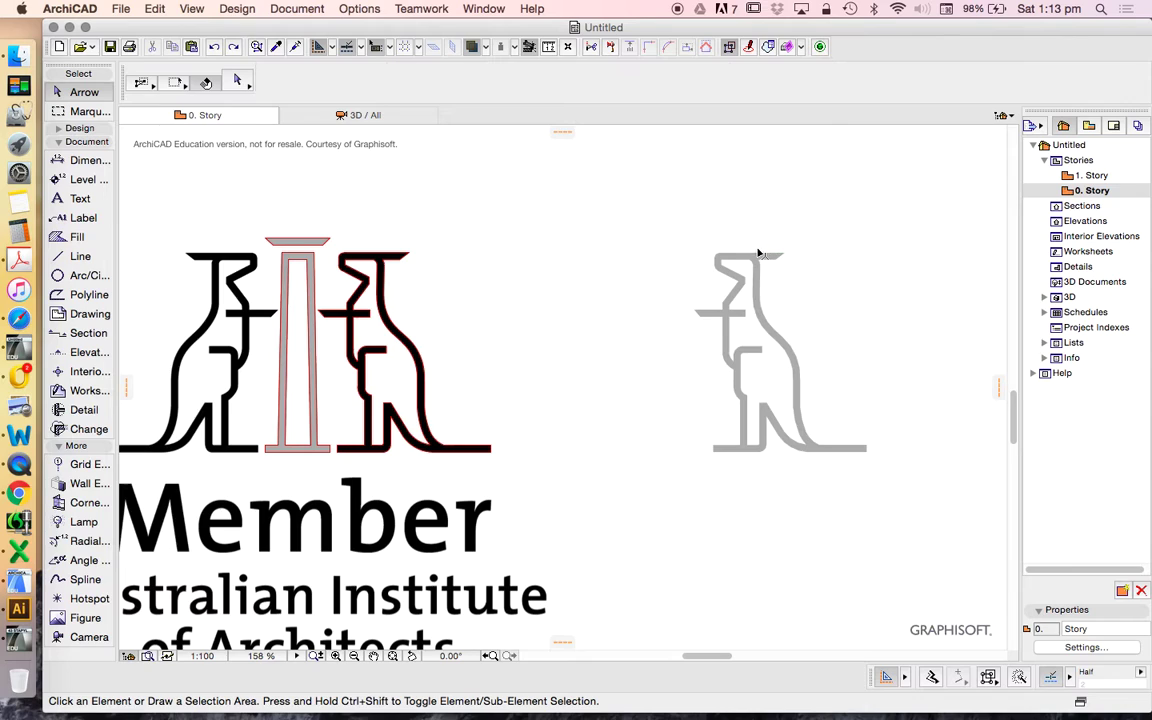
Move the grey kangaroo fill 6000 mm horizontally back onto the traced outline of the logo's right kangaroo.
click(760, 254)
right_click(716, 190)
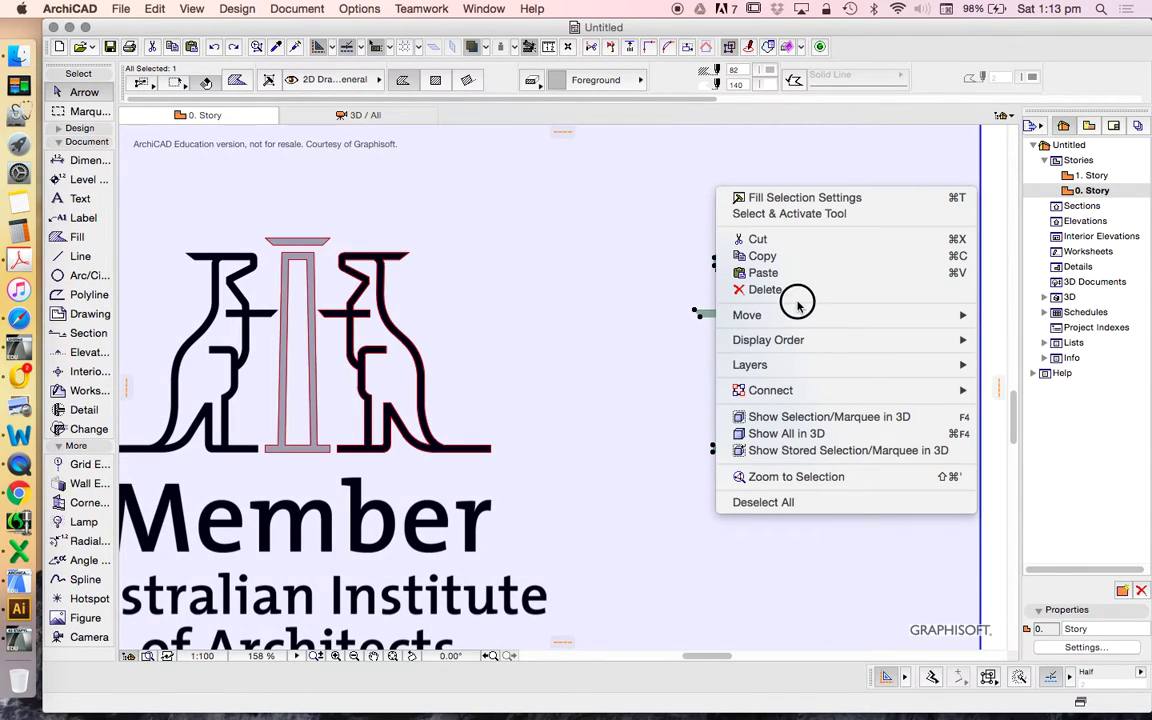
mouse_move(800, 312)
click(580, 316)
click(792, 326)
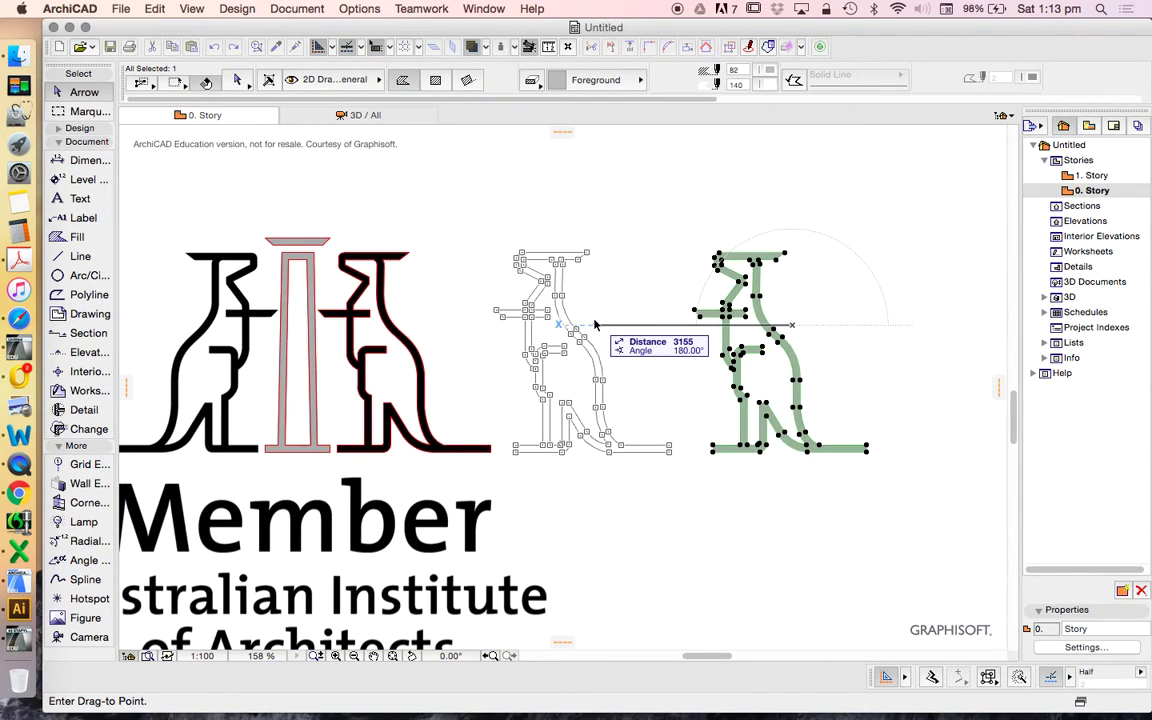
key(Tab)
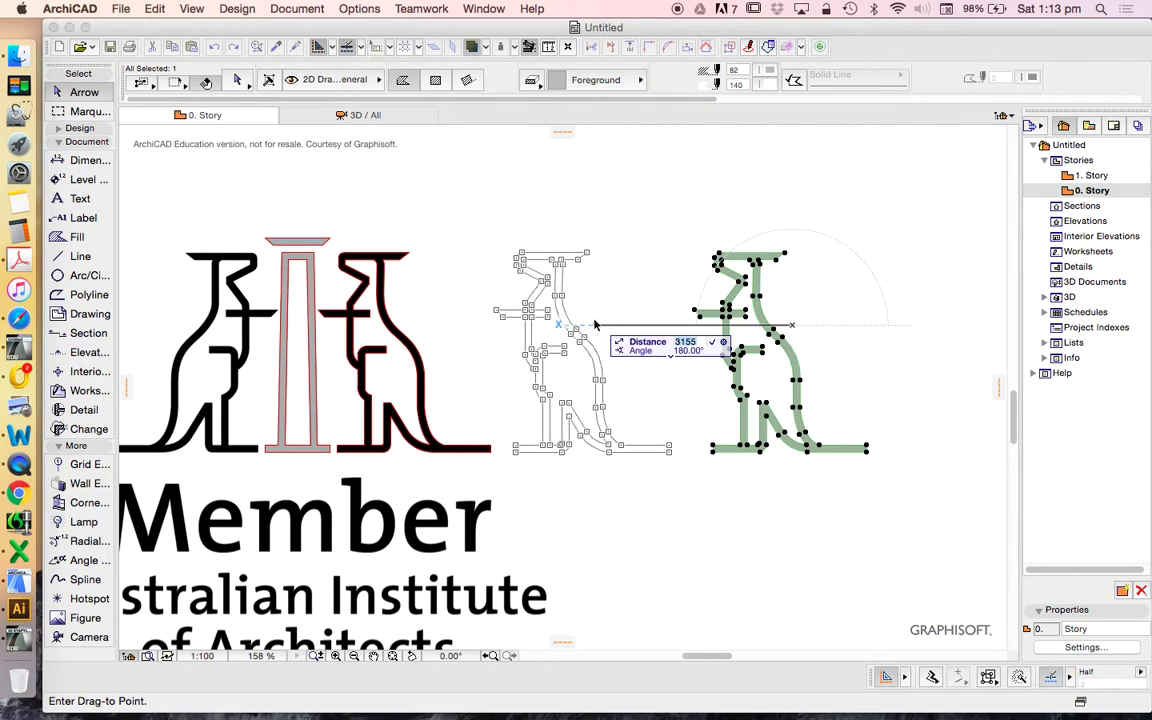
text(6000)
key(Return)
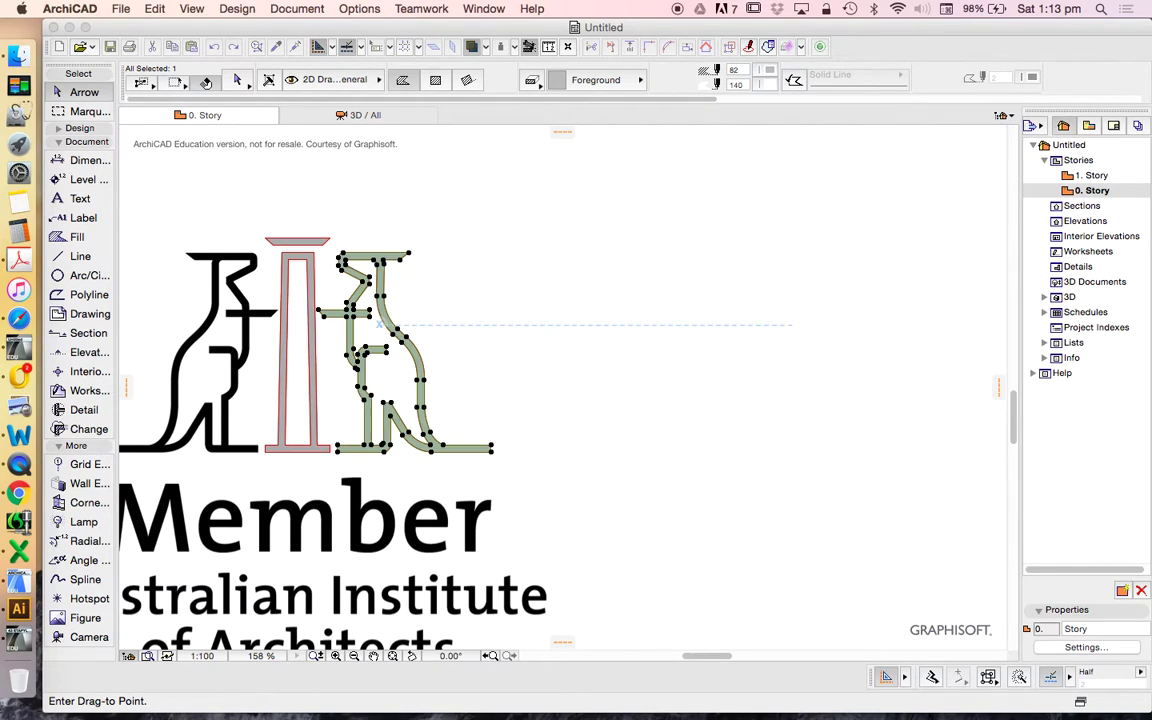
key(Escape)
Mirror a copy of the right kangaroo's fill about the column's vertical centre axis, starting at the midpoint of the capital's upper edge.
scroll(120, 307, up, 2)
scroll(375, 306, up, 5)
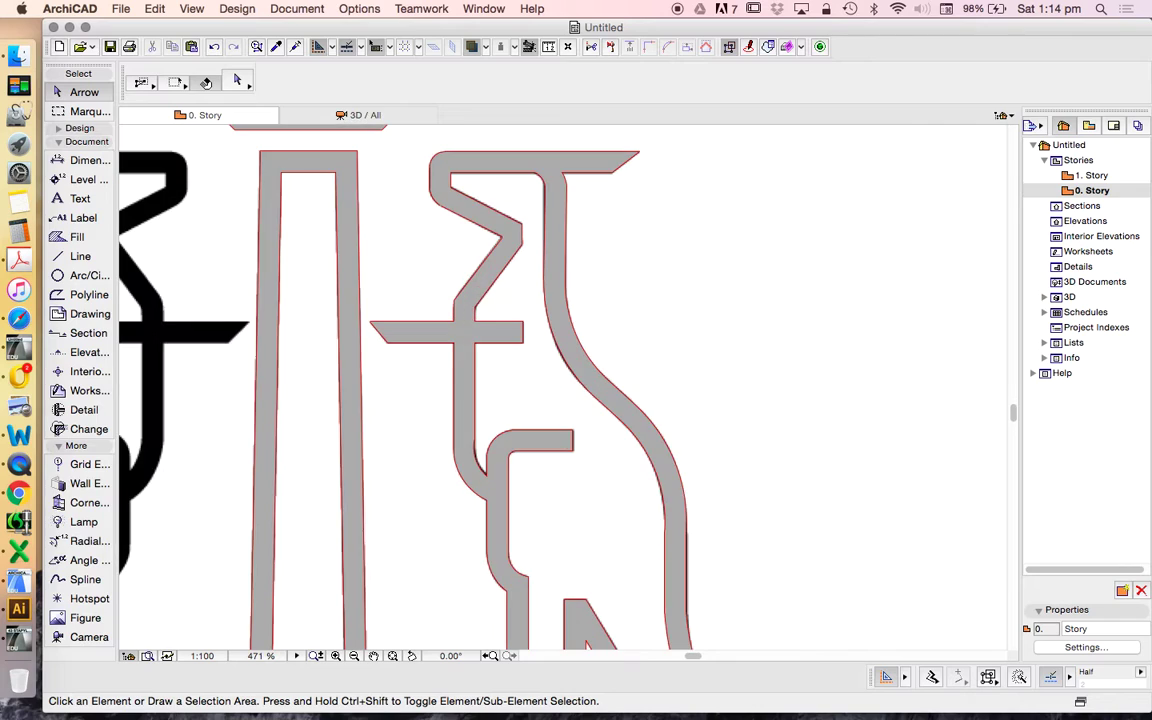
scroll(478, 242, down, 5)
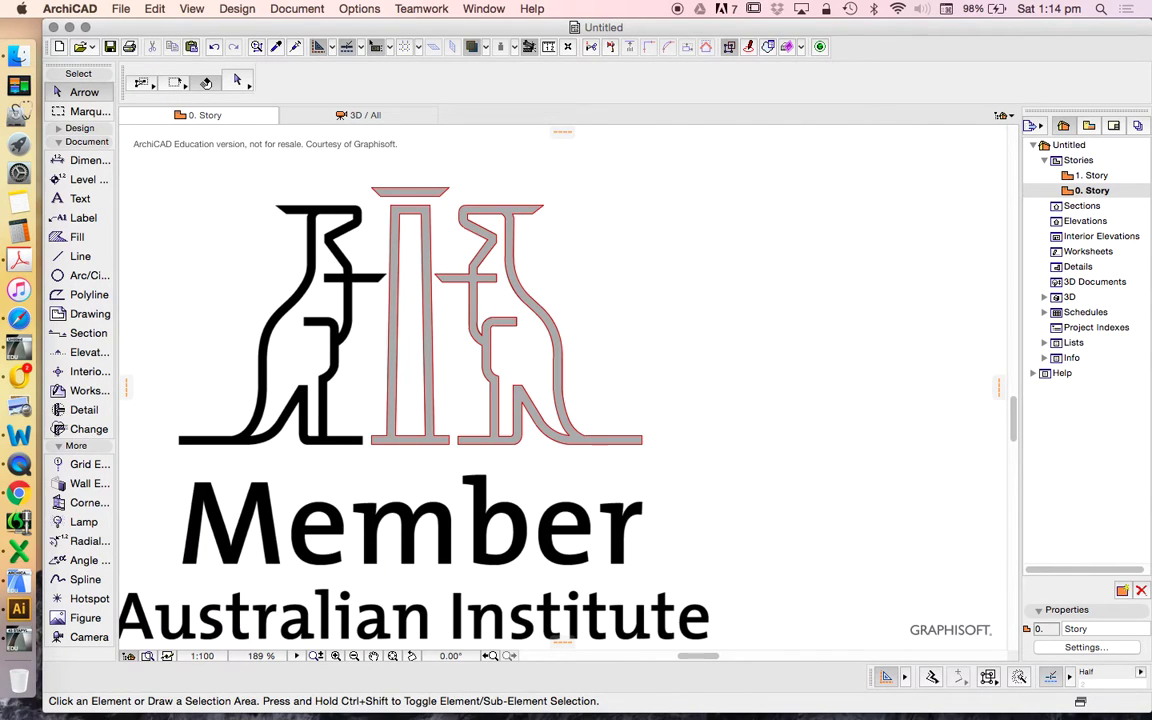
scroll(467, 256, up, 4)
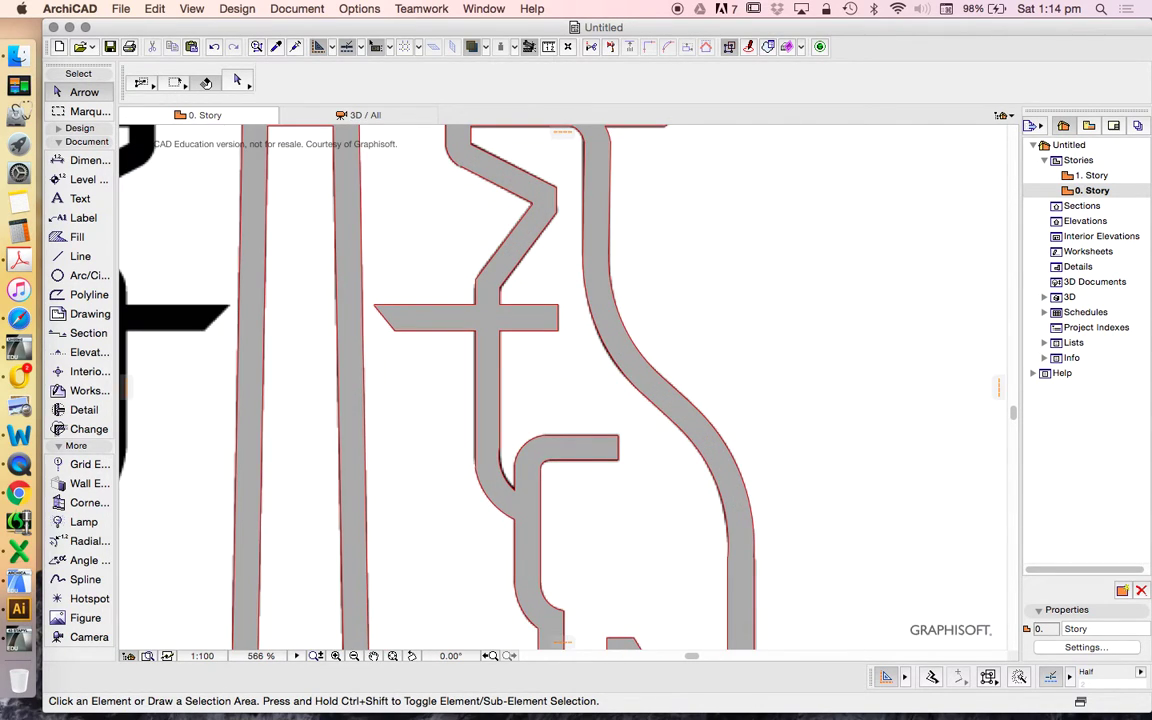
click(508, 304)
scroll(508, 302, down, 4)
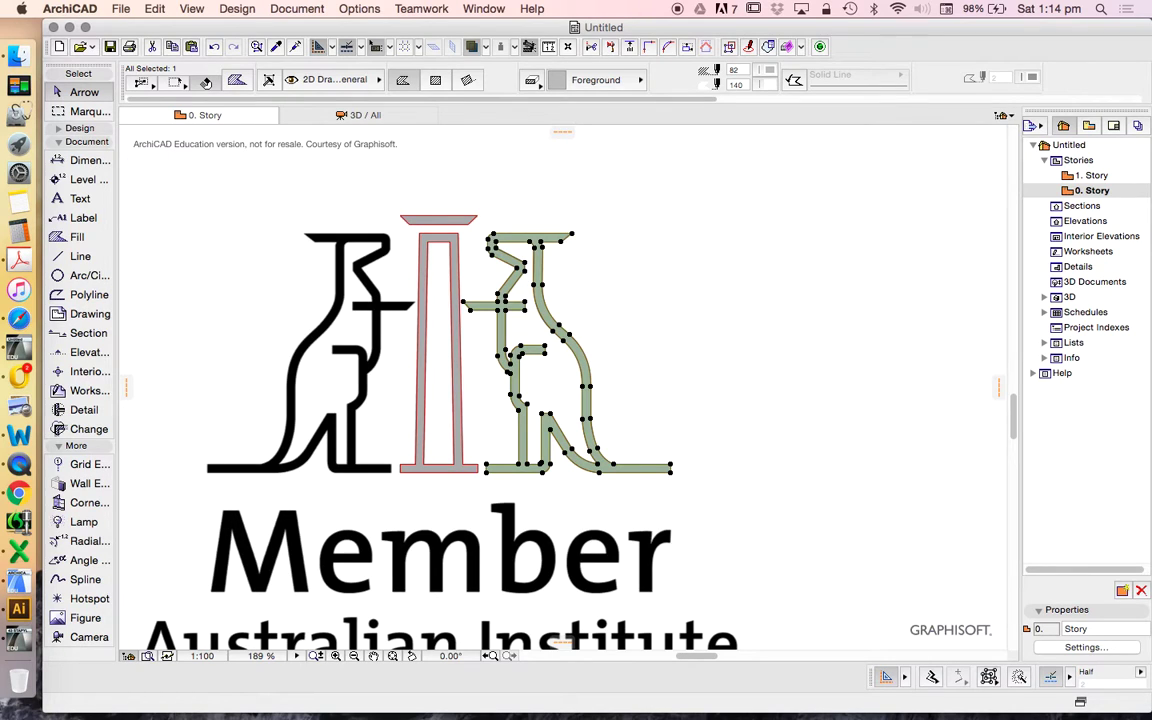
right_click(730, 162)
mouse_move(768, 289)
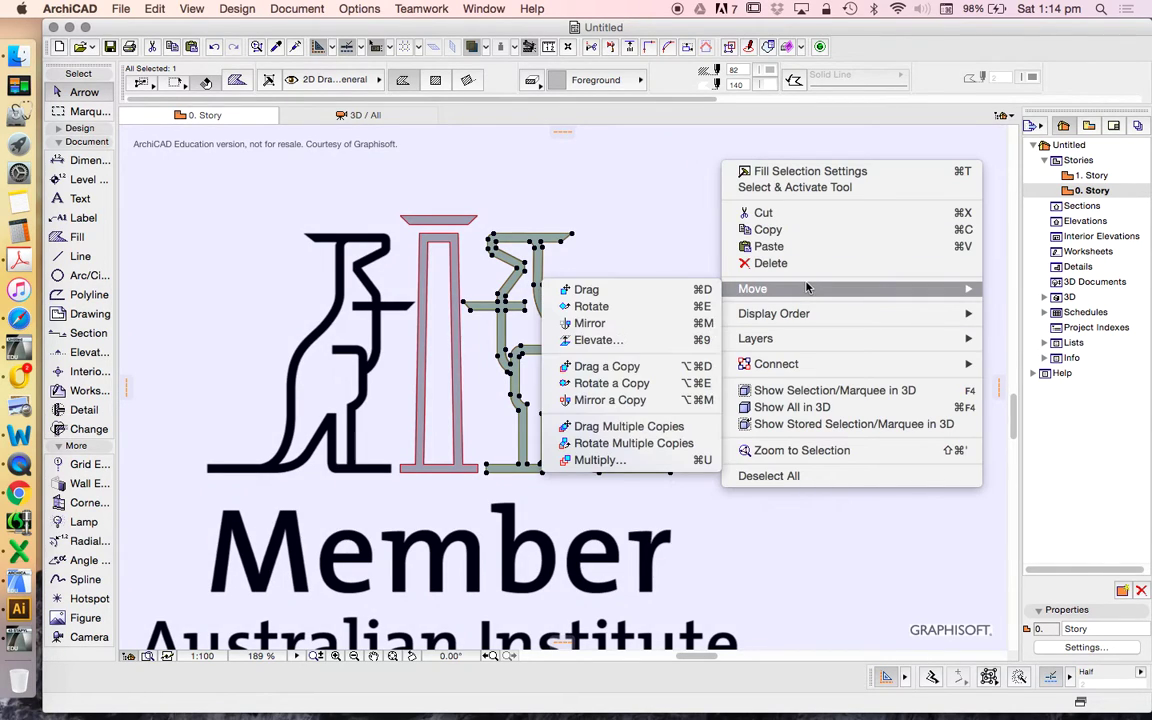
click(608, 400)
scroll(490, 200, up, 4)
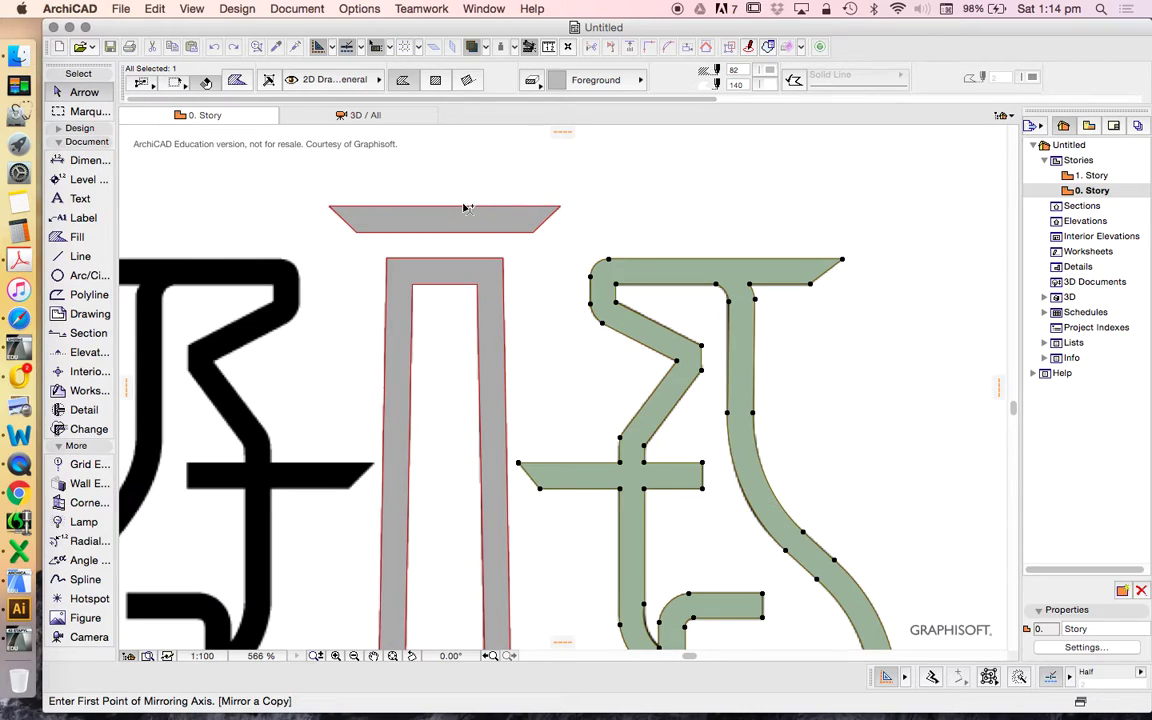
click(447, 207)
scroll(445, 210, down, 4)
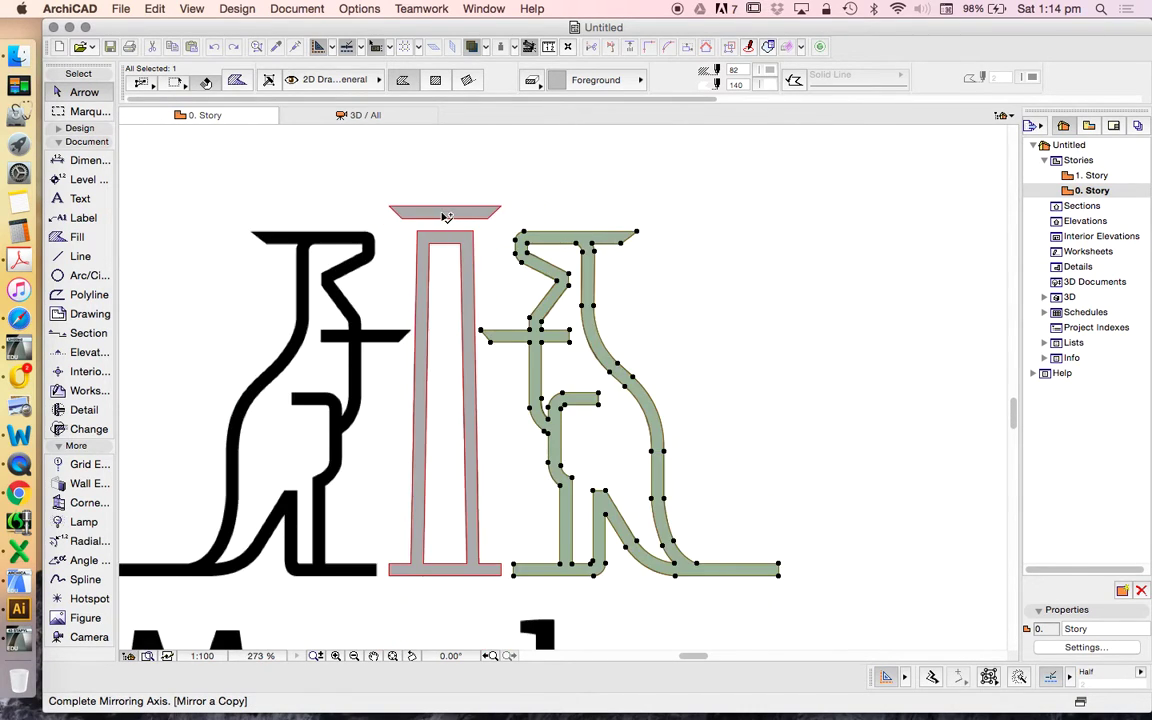
click(444, 400)
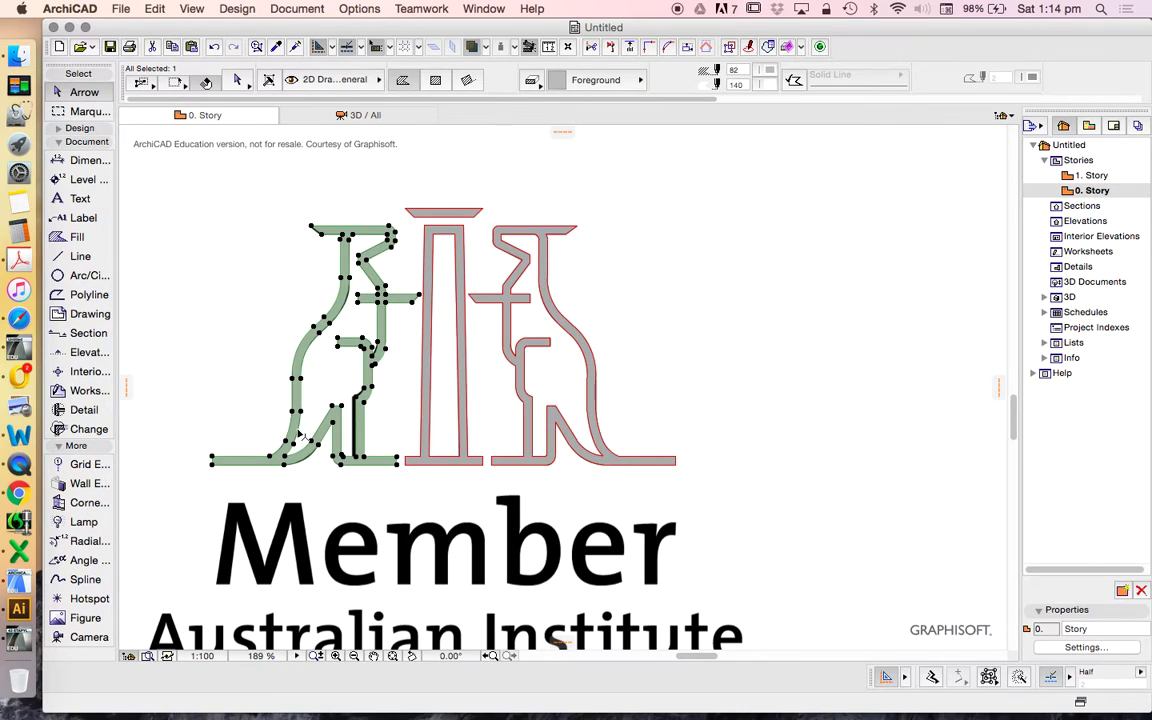
scroll(337, 432, up, 2)
scroll(337, 432, up, 4)
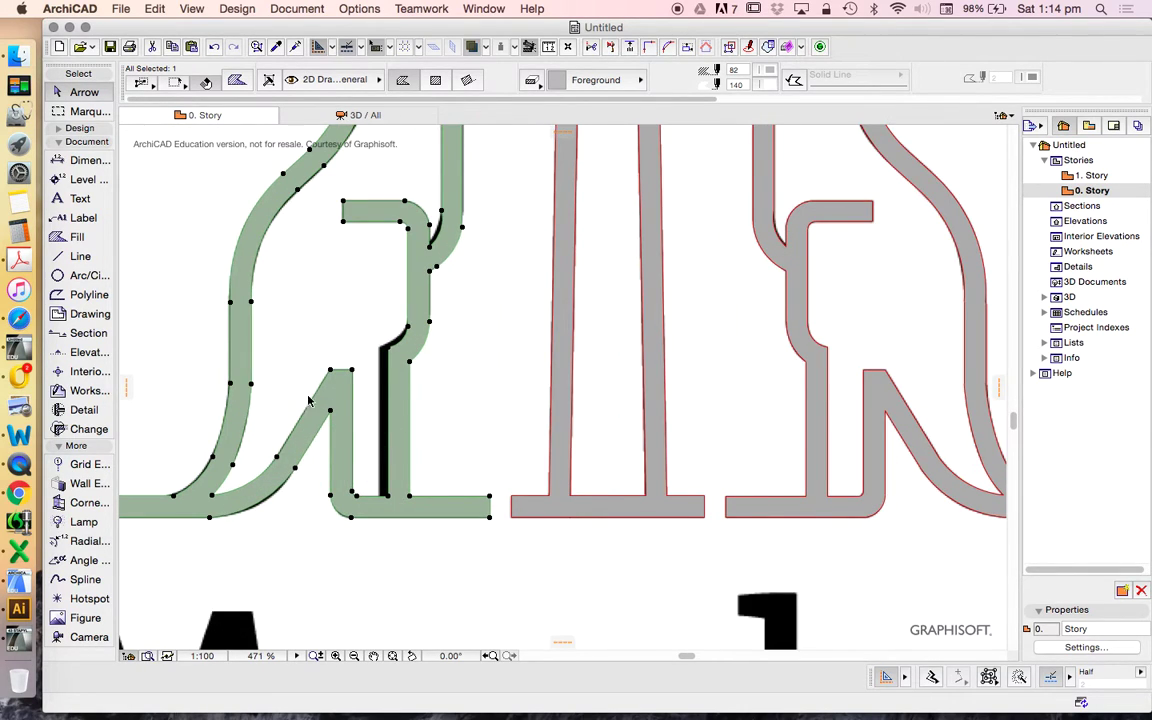
scroll(310, 400, down, 4)
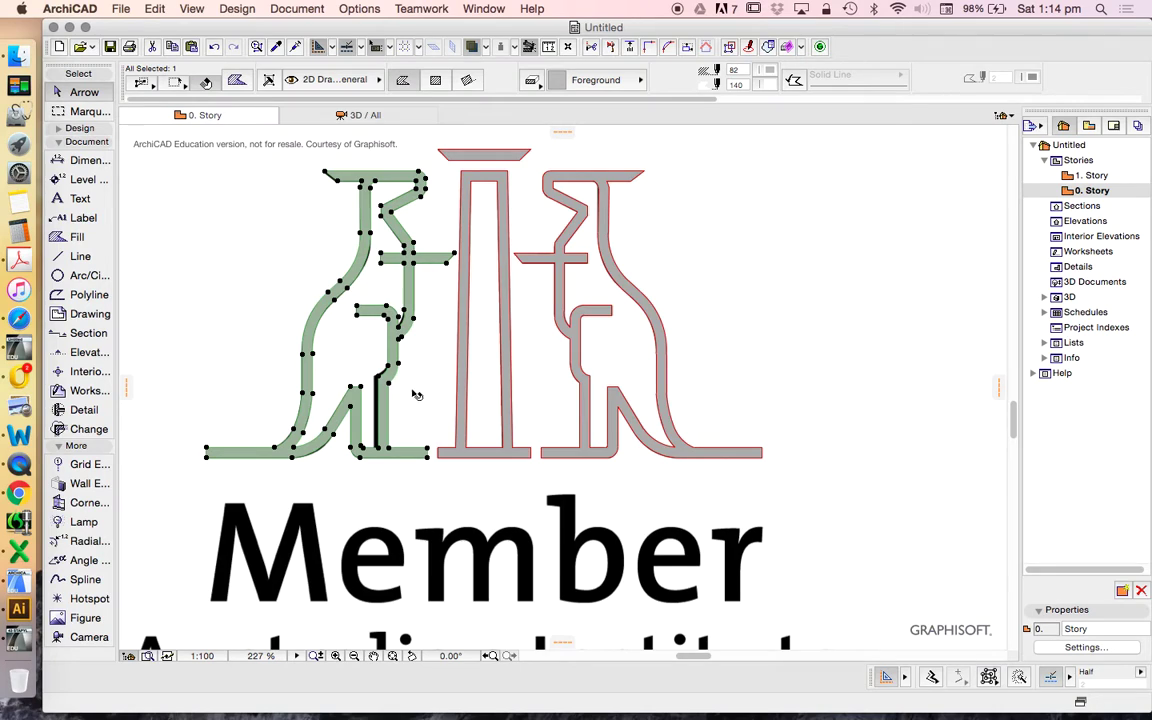
key(Escape)
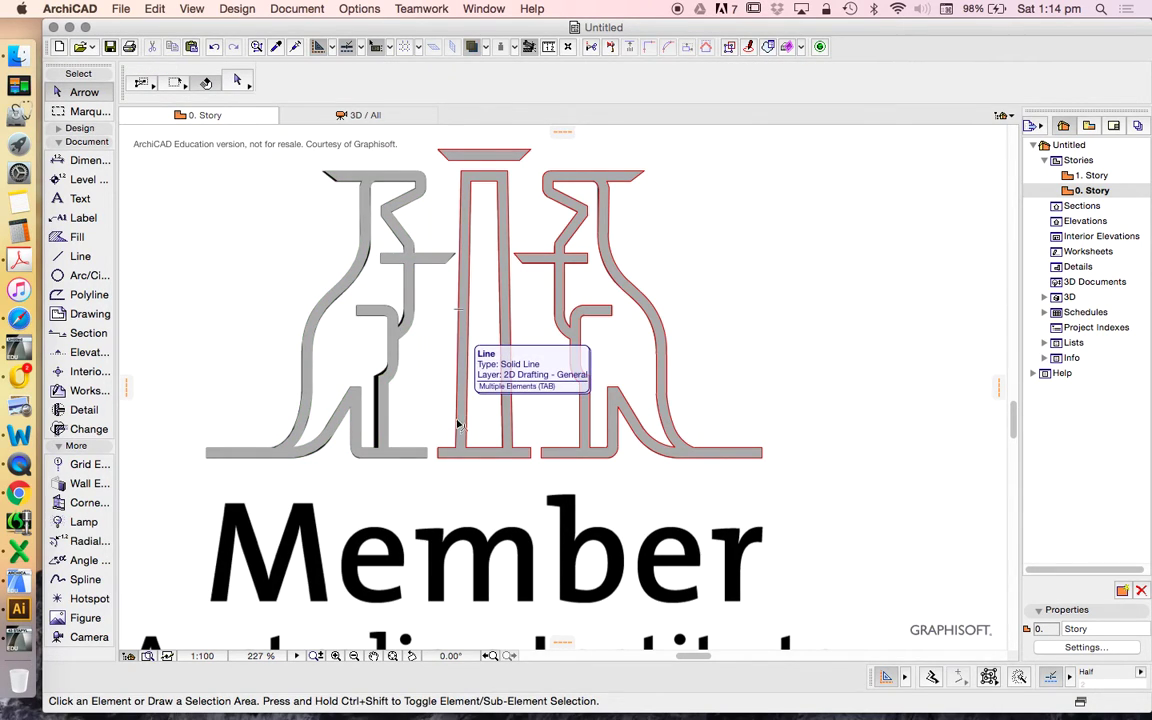
Select both kangaroo fills, the column fill and the capital fill, and group them.
scroll(680, 380, down, 2)
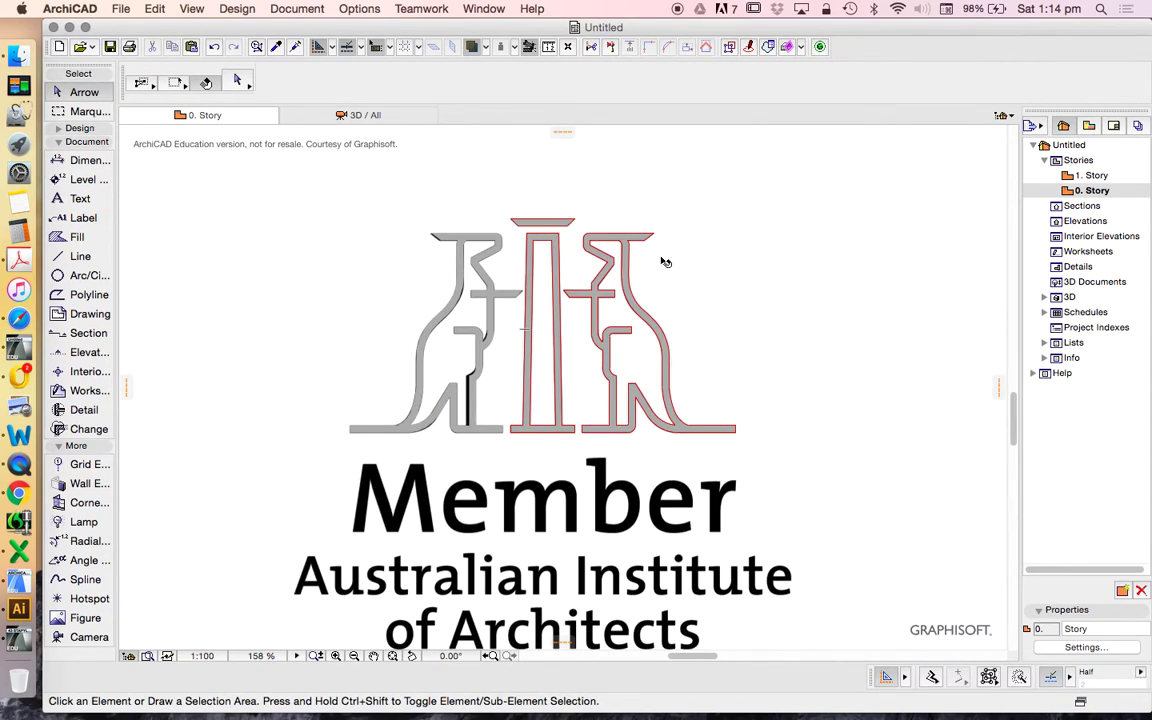
scroll(501, 324, up, 6)
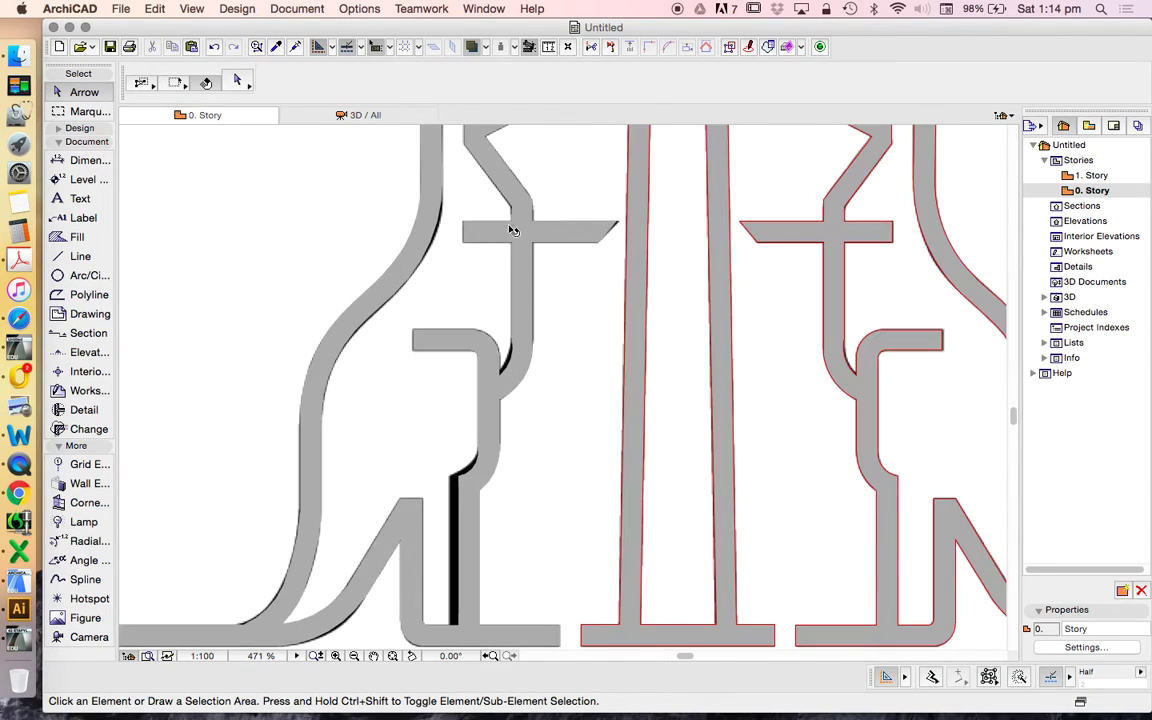
click(525, 241)
shift+click(640, 245)
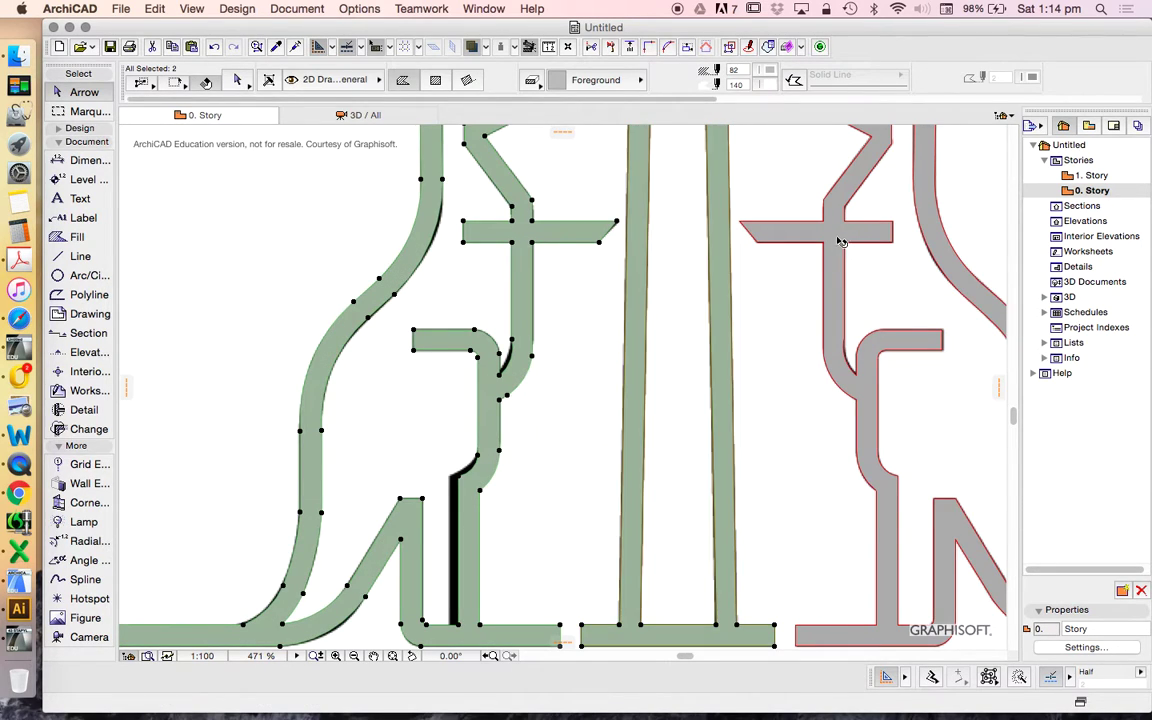
shift+click(758, 230)
scroll(600, 332, down, 4)
scroll(600, 332, down, 3)
scroll(610, 275, up, 7)
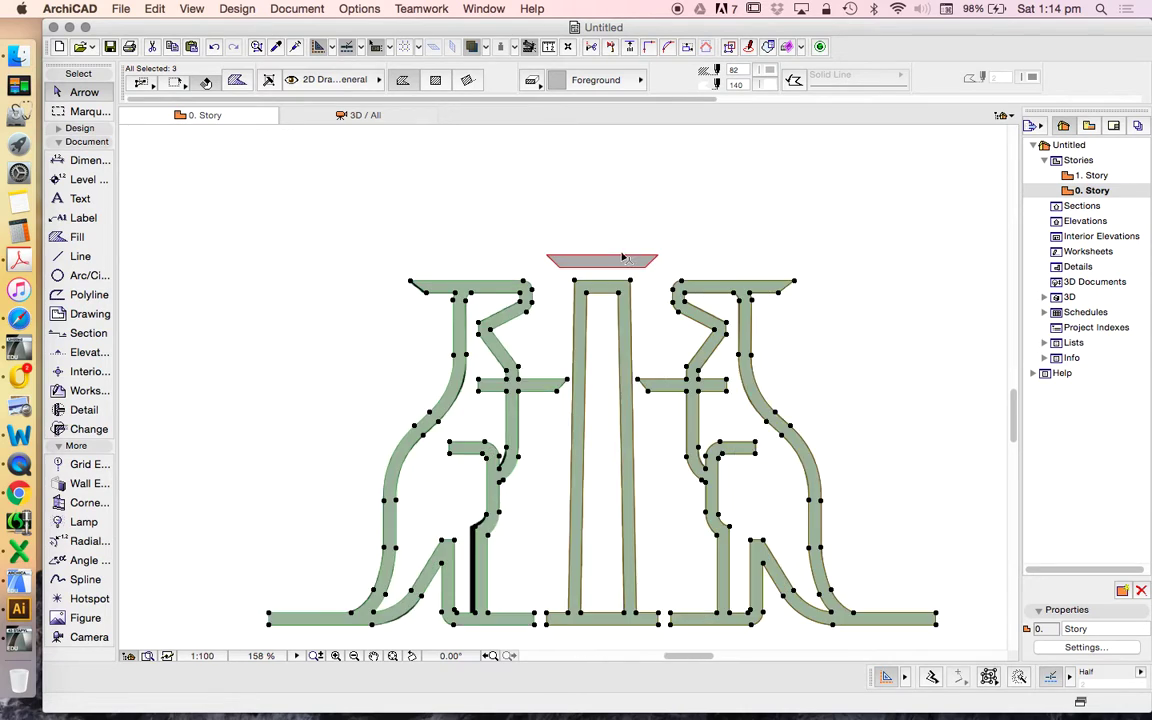
shift+click(607, 270)
scroll(500, 190, down, 10)
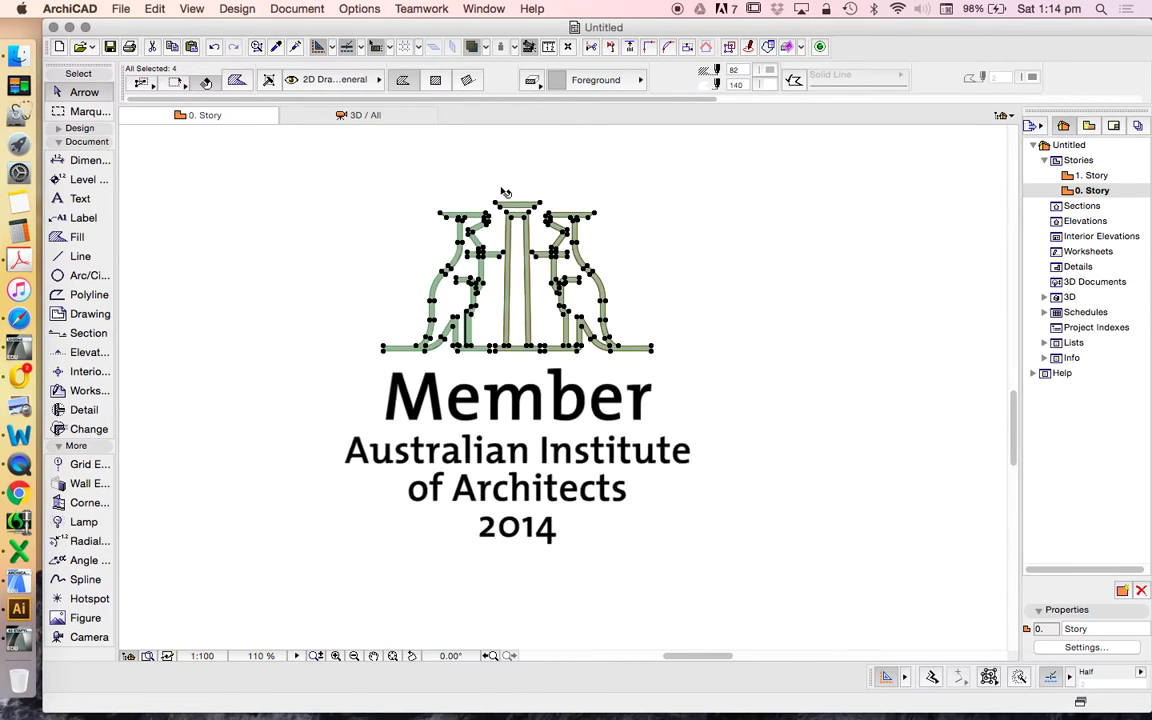
click(155, 9)
mouse_move(308, 224)
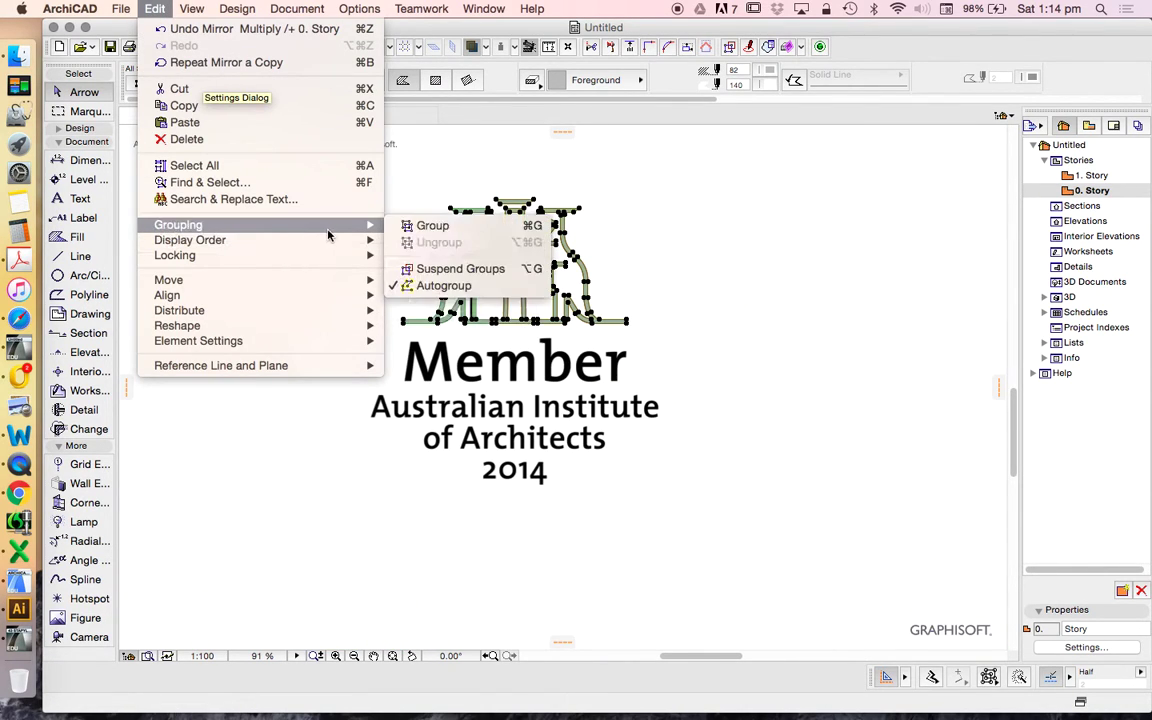
click(424, 224)
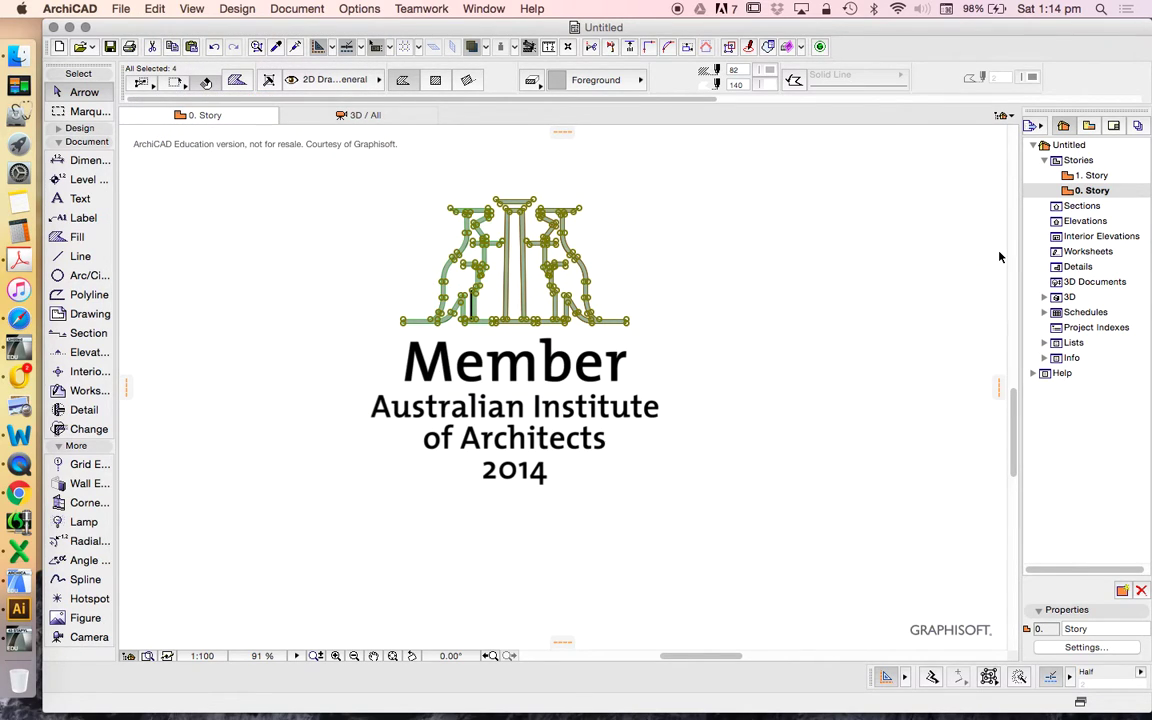
Paste the grouped logo fills onto 1. Story at their original location.
click(1107, 176)
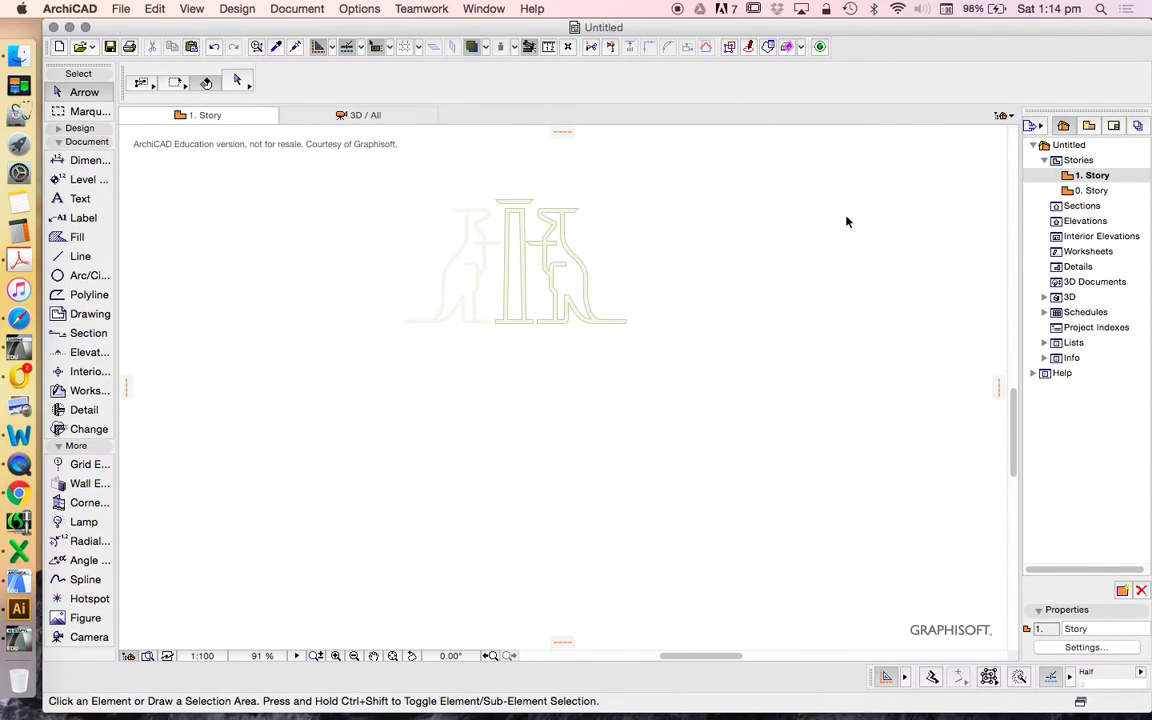
key(super+v)
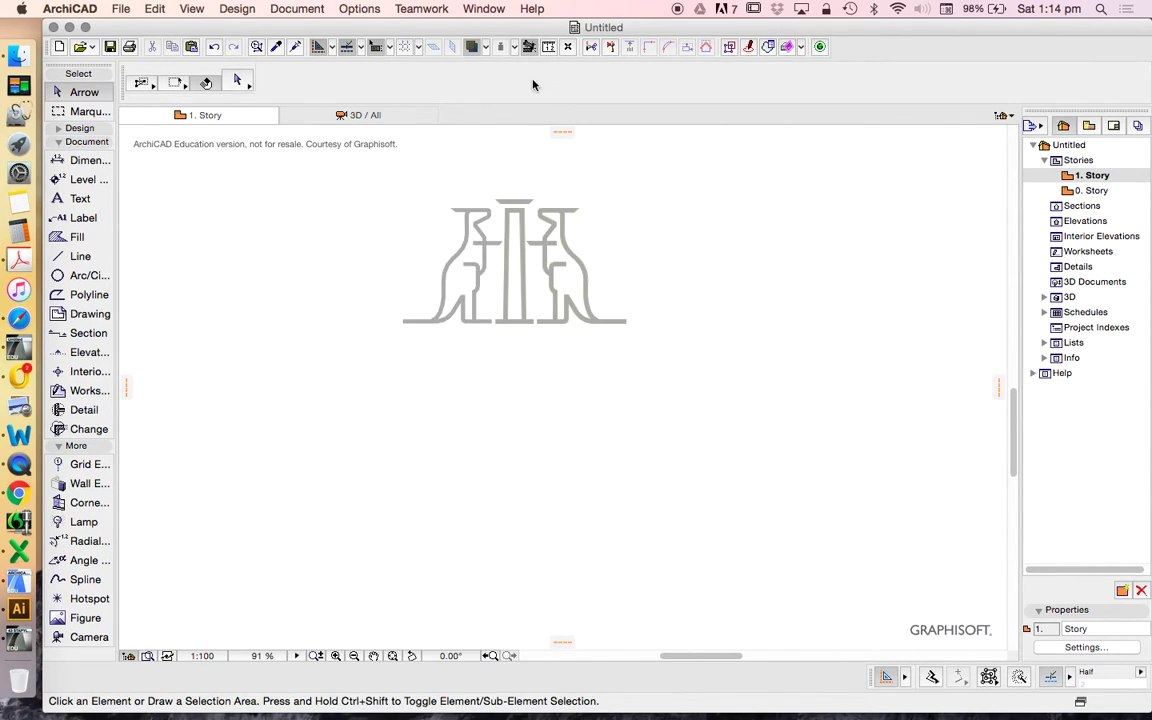
scroll(520, 222, up, 5)
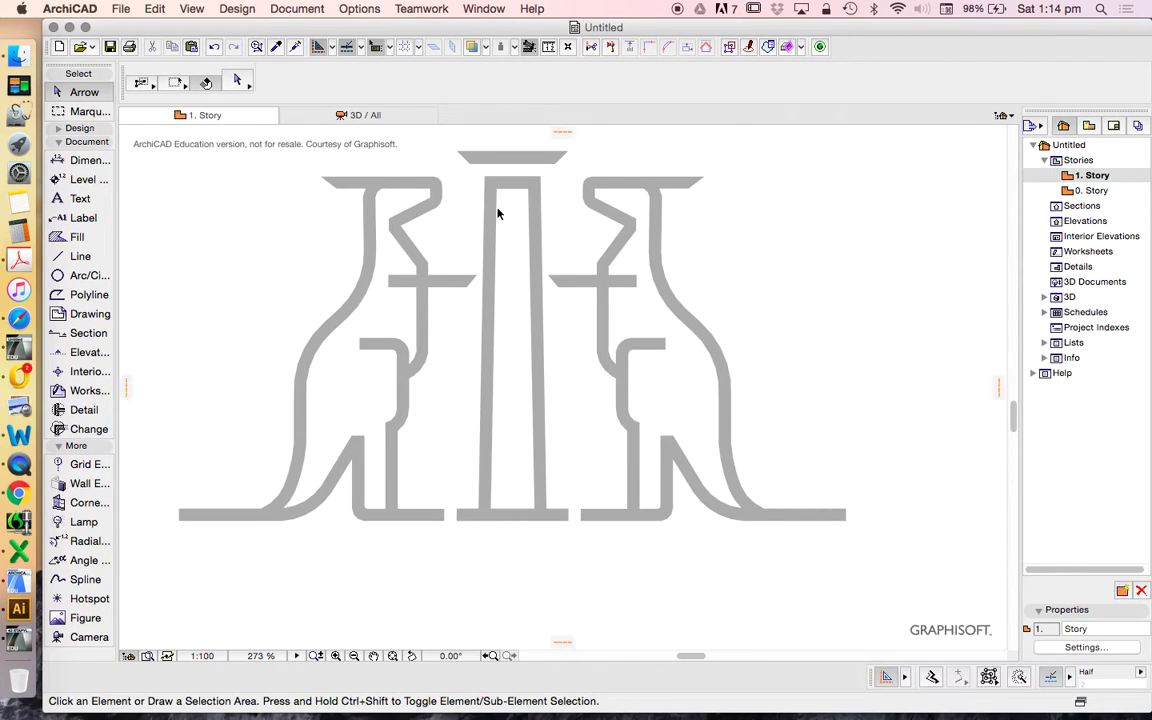
scroll(584, 573, down, 3)
Give the four logo fills on 1. Story a Solid Line contour with pen 1.
drag(320, 196, 906, 515)
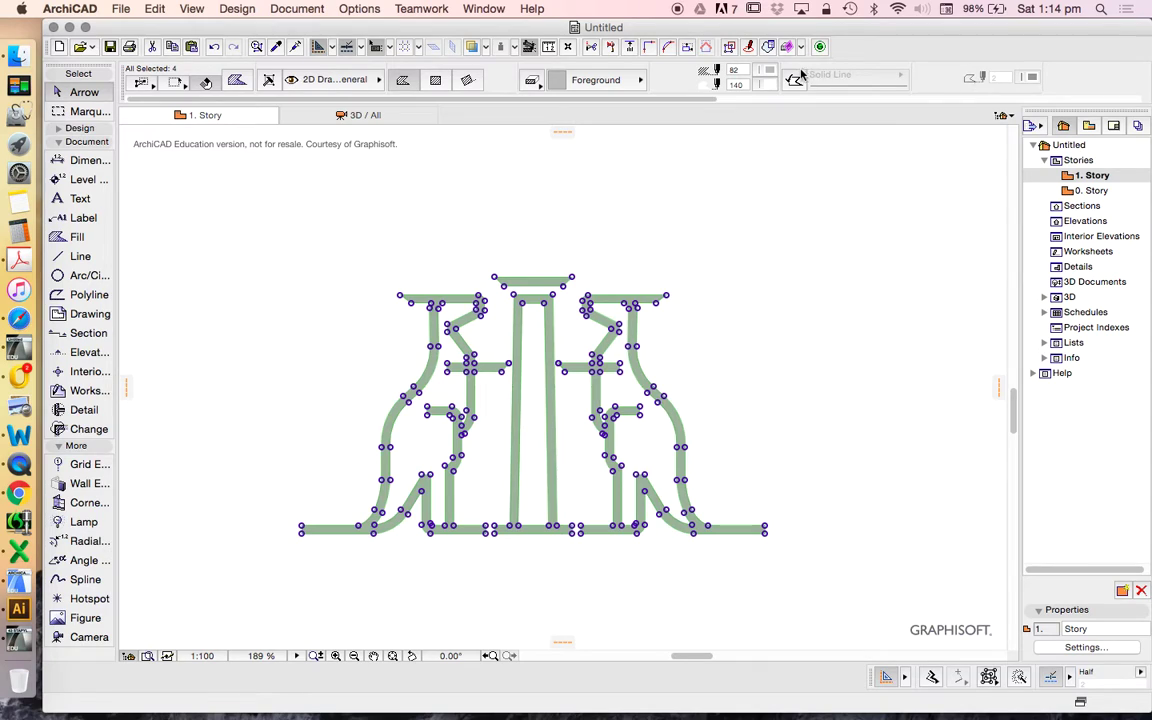
click(796, 77)
click(1028, 77)
click(764, 76)
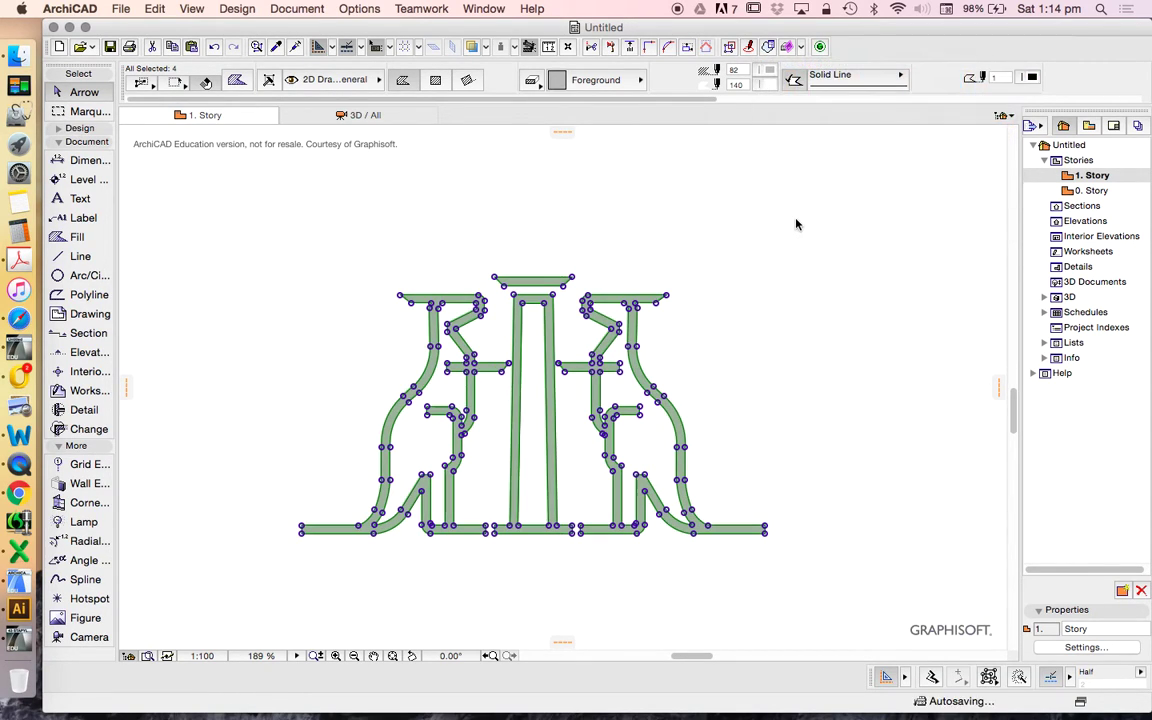
click(796, 224)
scroll(740, 220, down, 3)
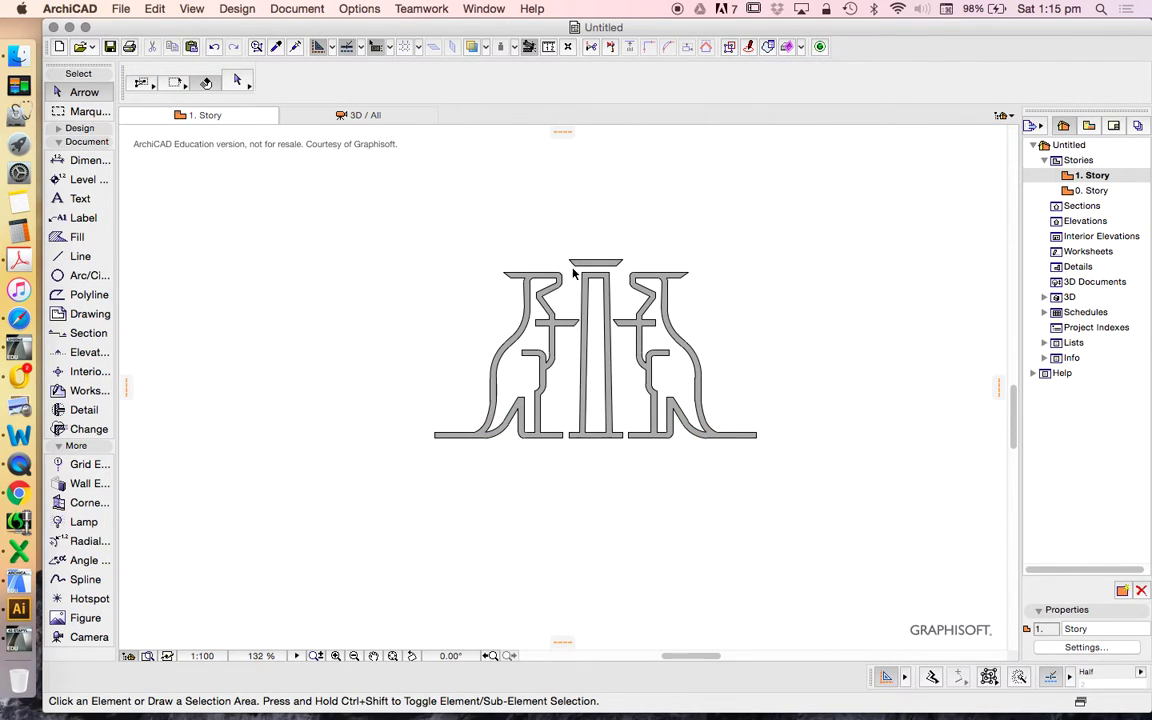
Turn off the contour of the four logo fills and set their foreground fill pen to black pen 1.
drag(381, 183, 800, 458)
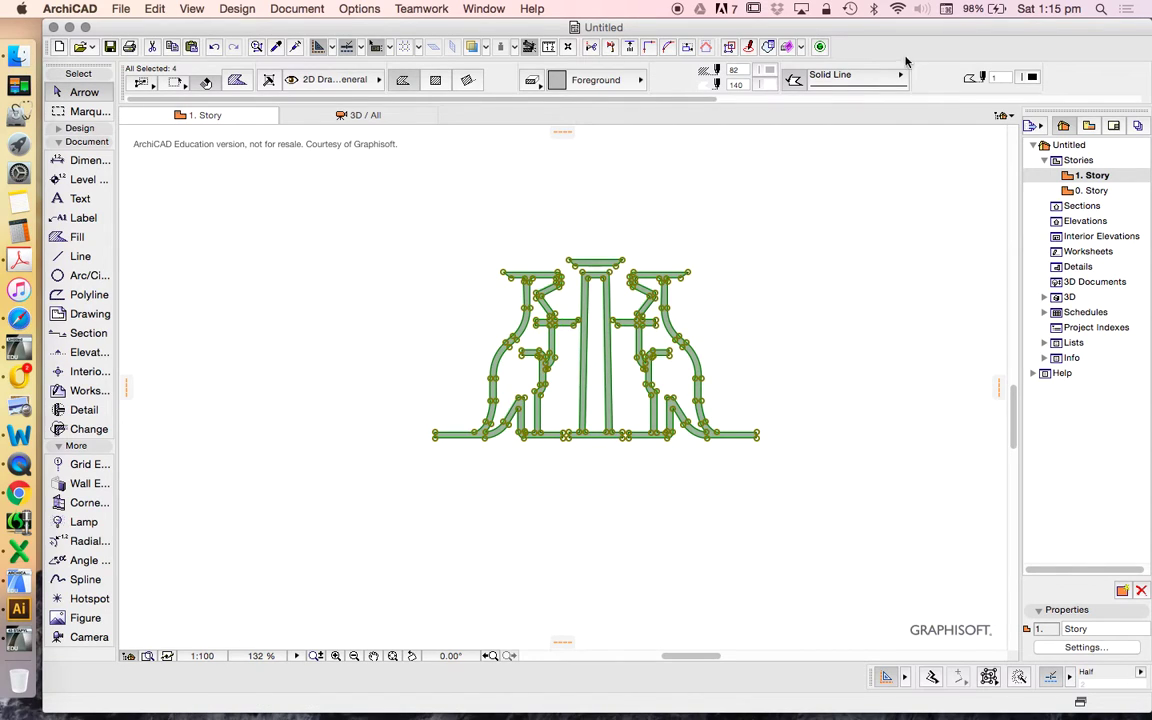
click(797, 80)
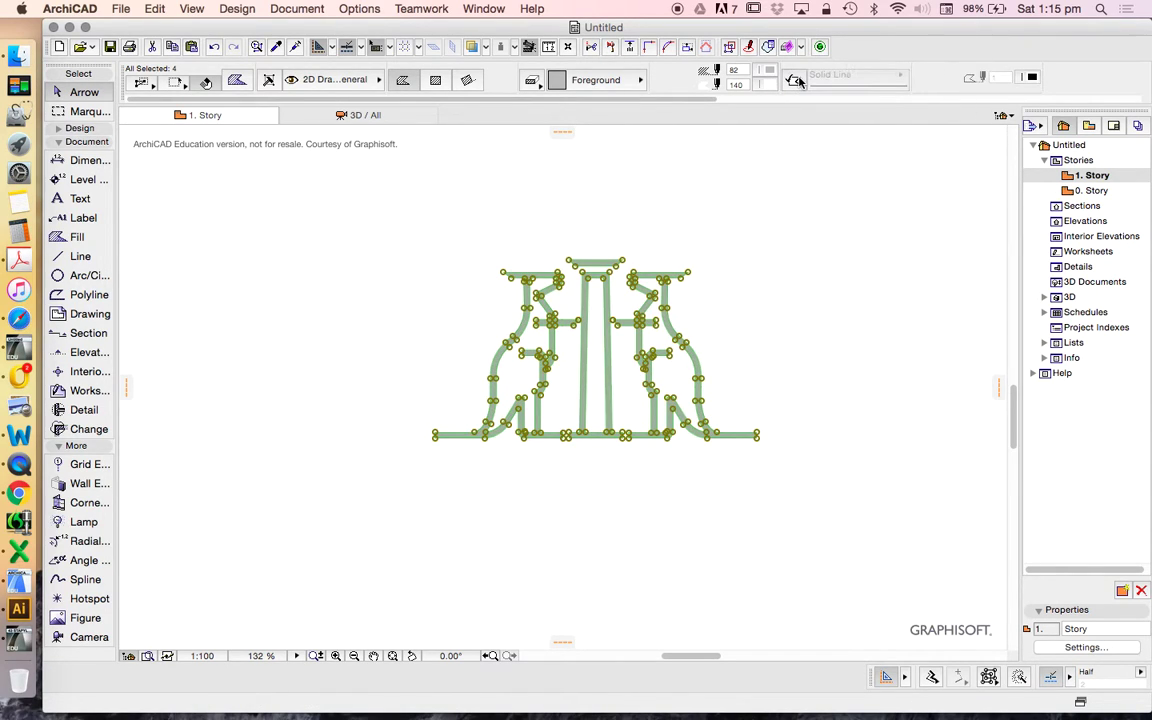
click(770, 70)
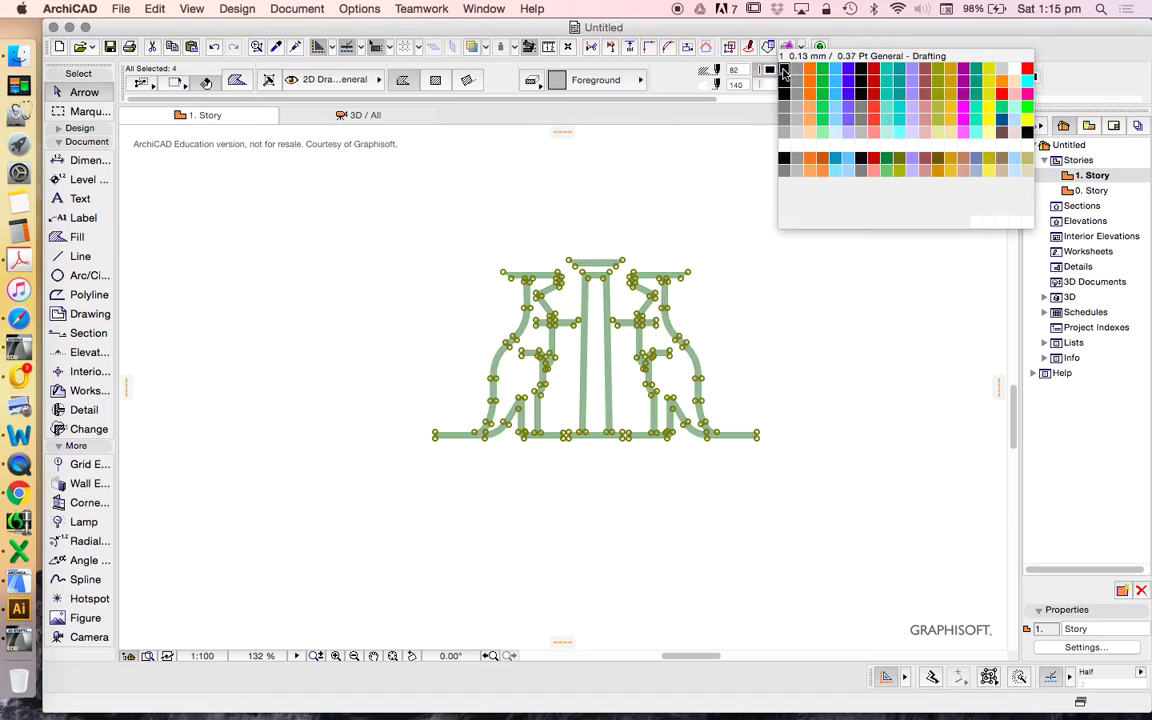
click(784, 70)
click(802, 252)
scroll(565, 262, up, 4)
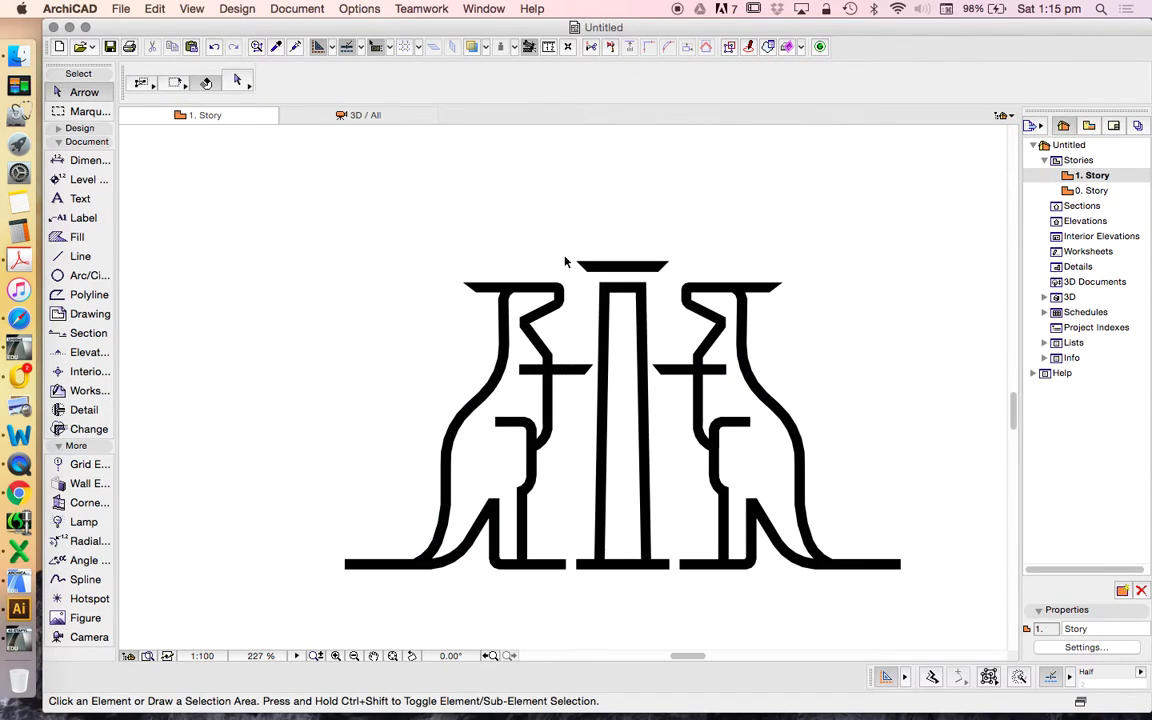
Delete the traced fills and lines on 0. Story, keeping only the pasted logo image.
double_click(1088, 190)
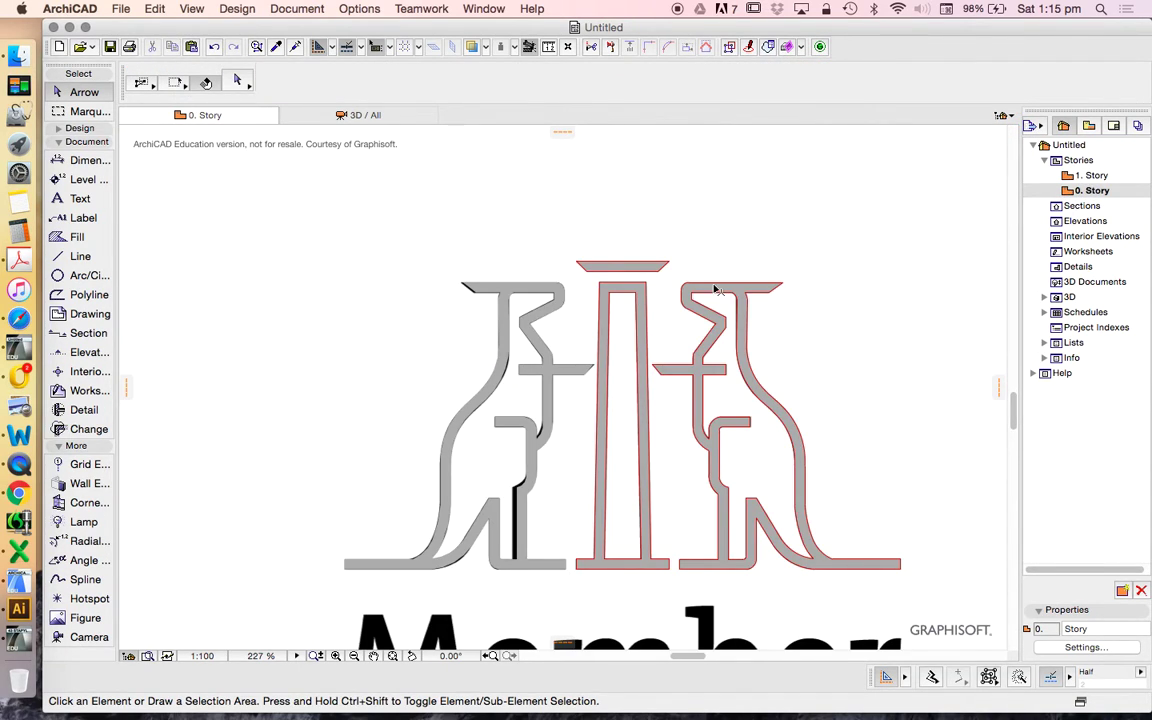
click(403, 272)
click(204, 82)
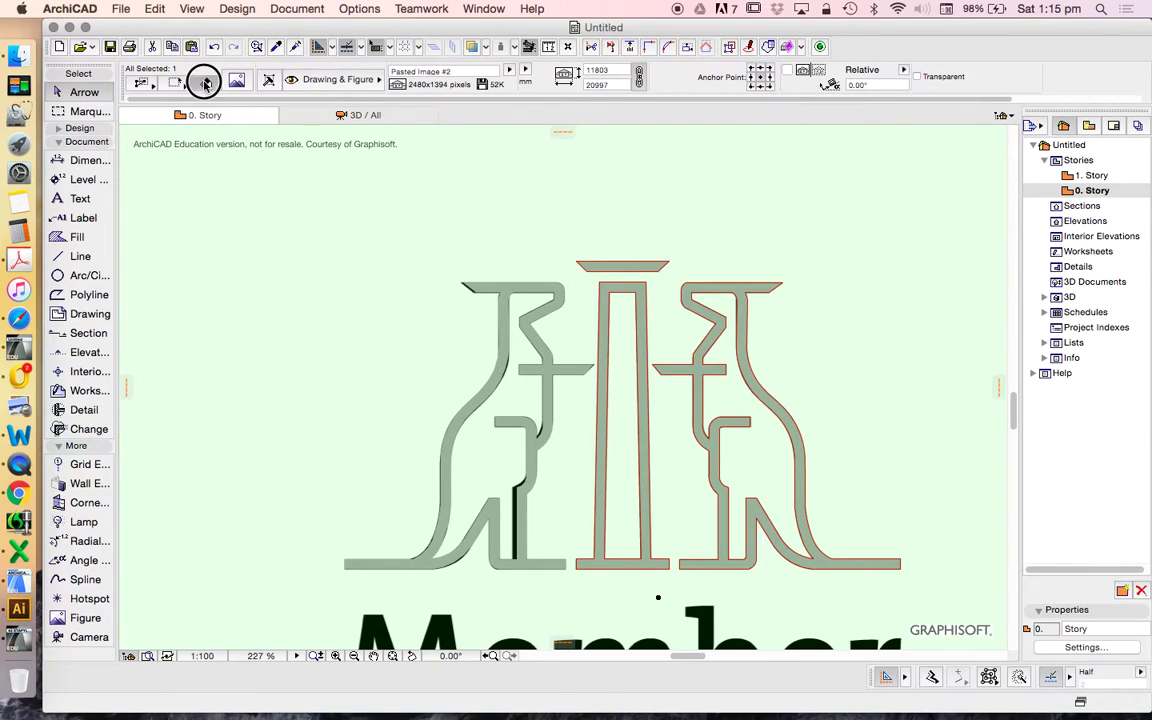
click(360, 270)
scroll(361, 269, down, 1)
drag(301, 226, 989, 587)
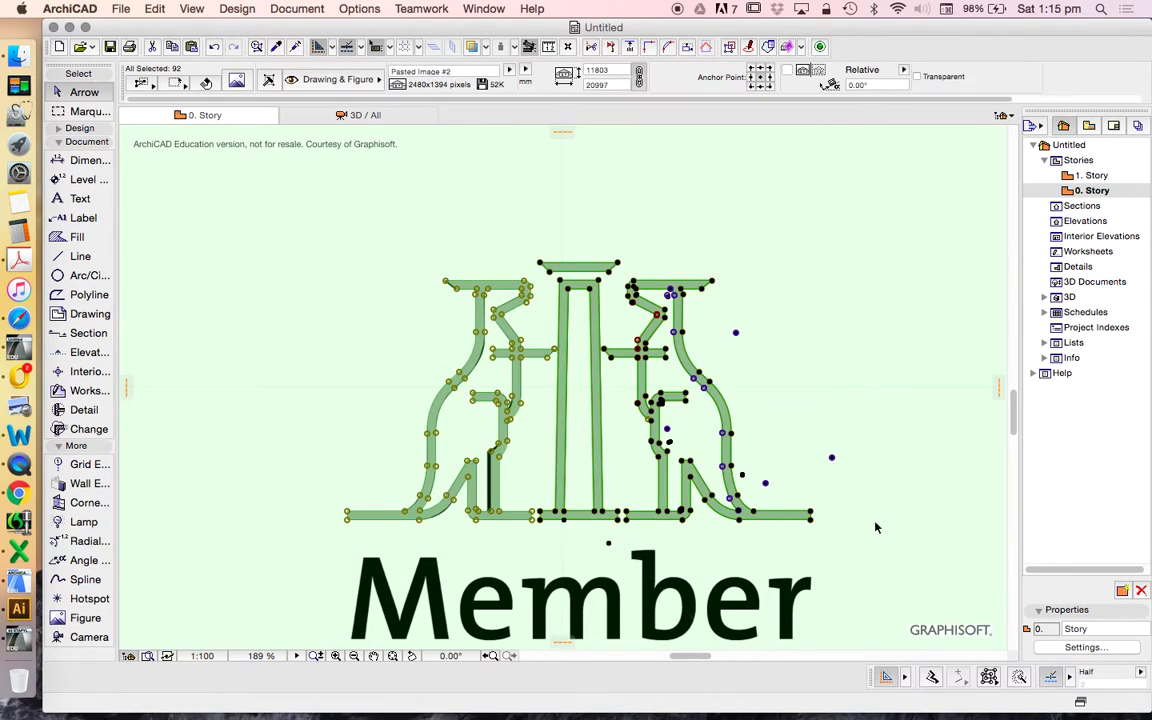
scroll(568, 295, down, 5)
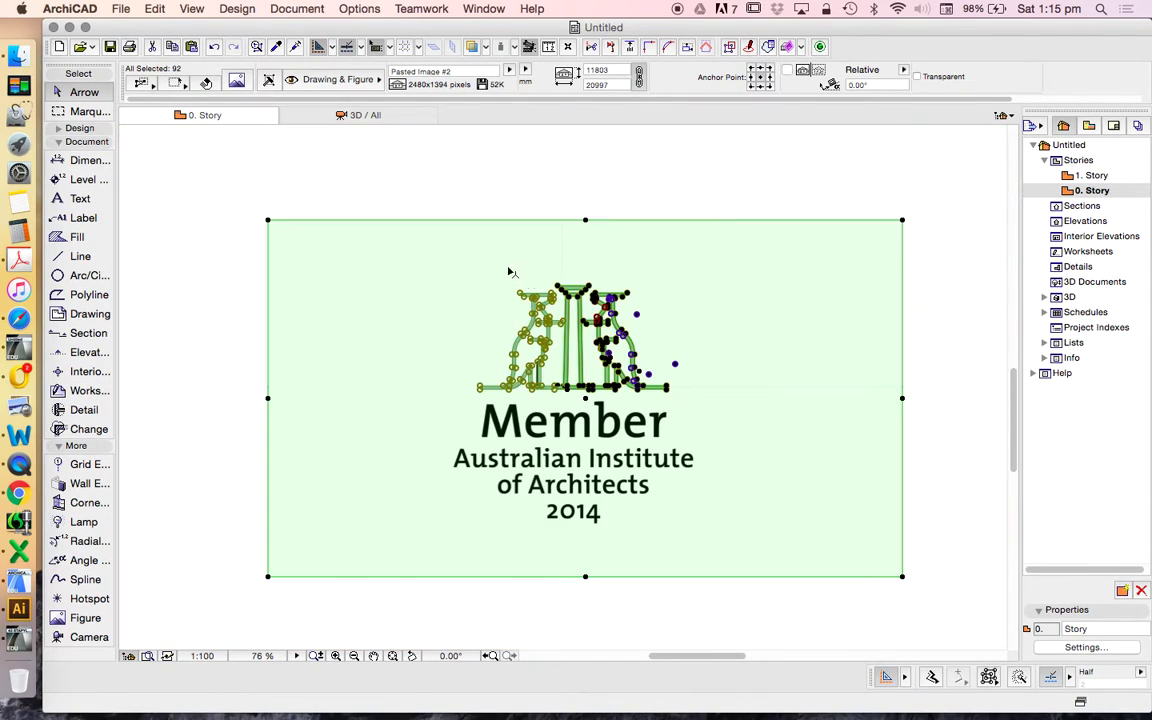
shift+click(587, 220)
key(BackSpace)
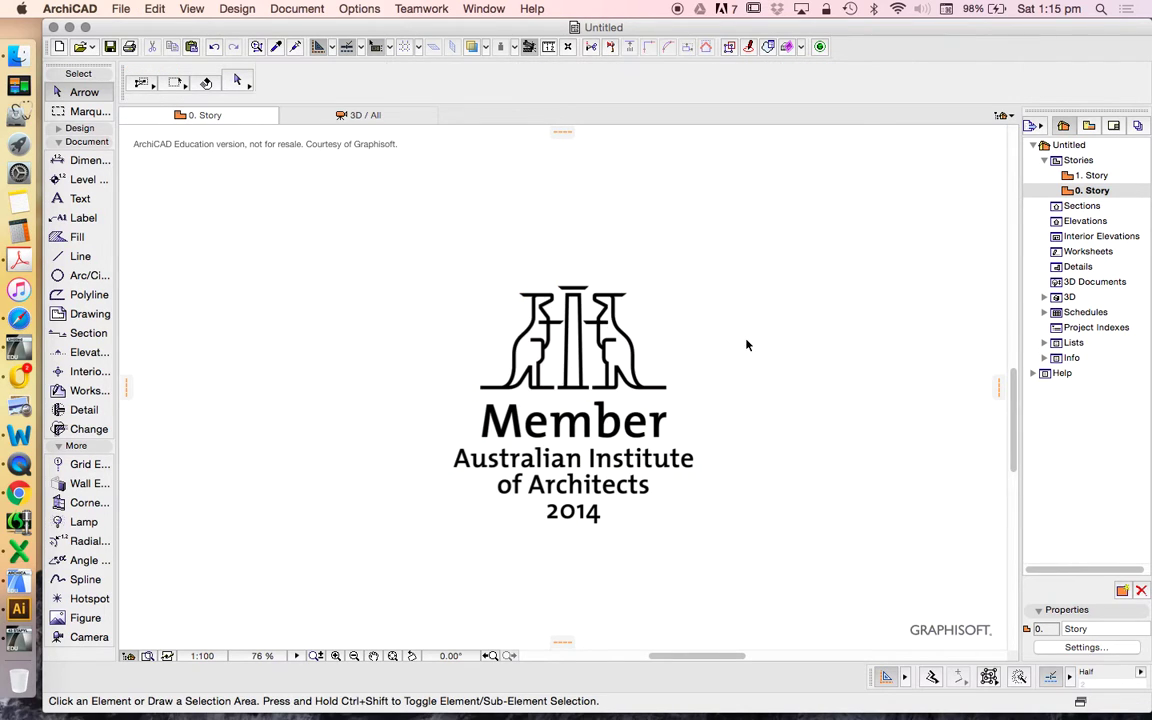
Compare the edge quality of the pasted image on 0. Story with the fill-based logo on 1. Story at high magnification.
scroll(507, 306, up, 6)
scroll(532, 363, down, 2)
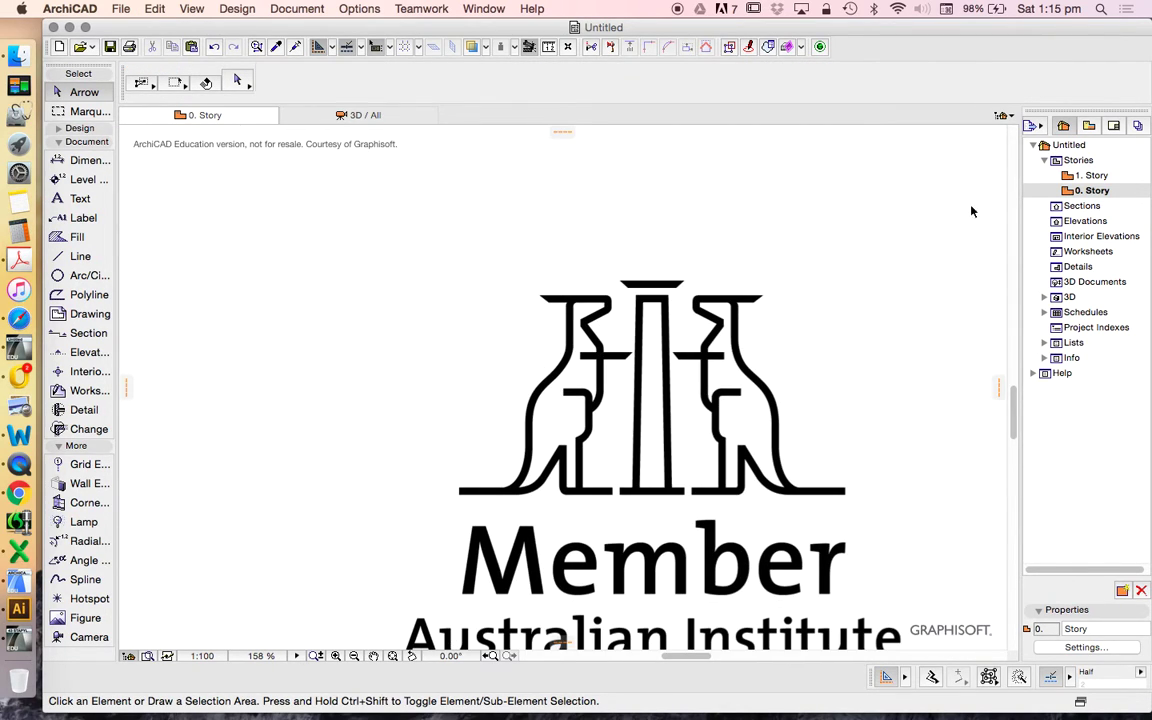
double_click(1081, 176)
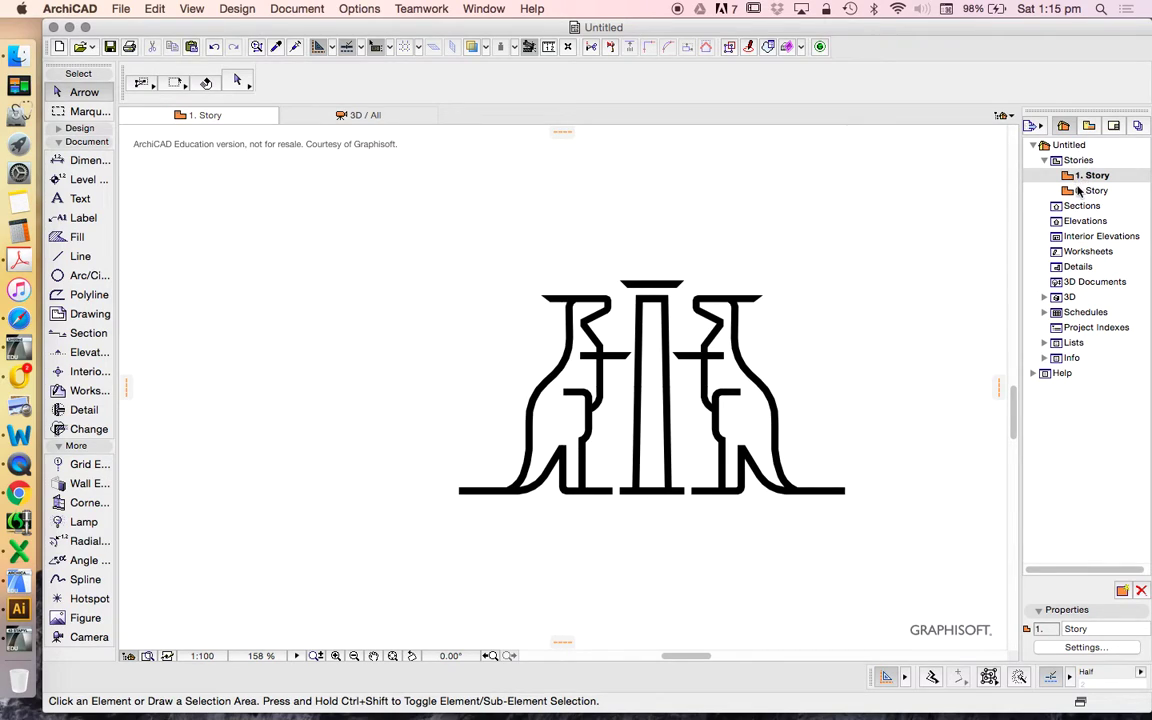
double_click(1090, 190)
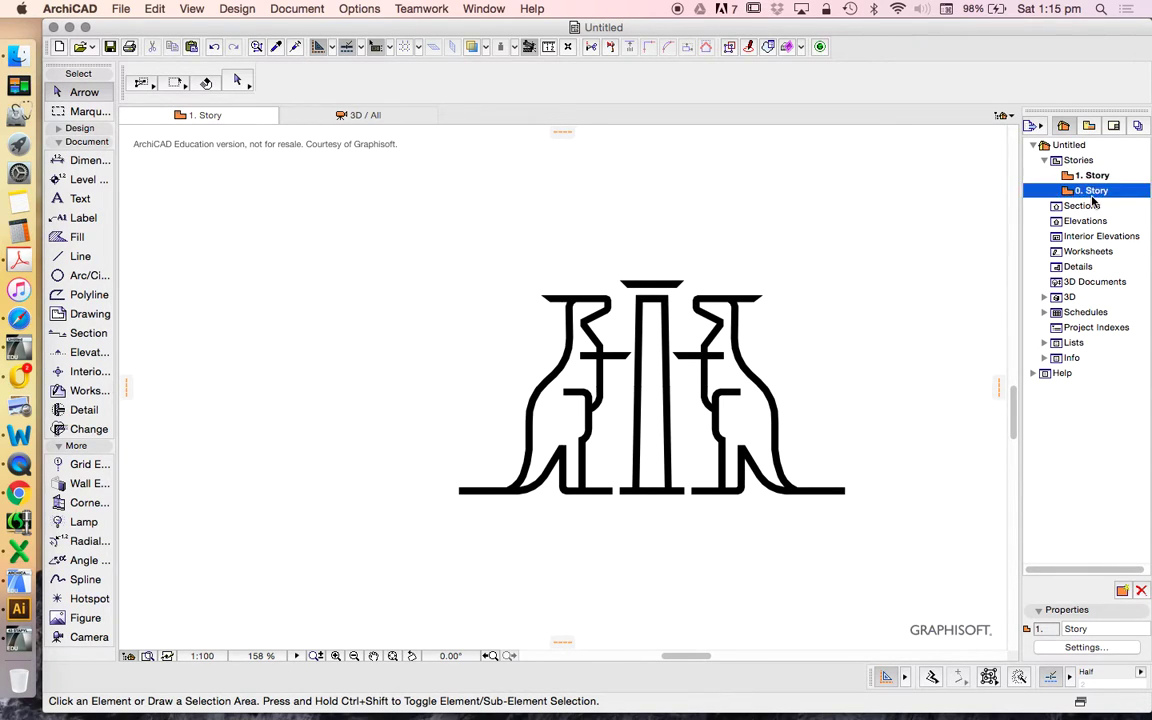
scroll(746, 303, up, 10)
scroll(570, 332, up, 2)
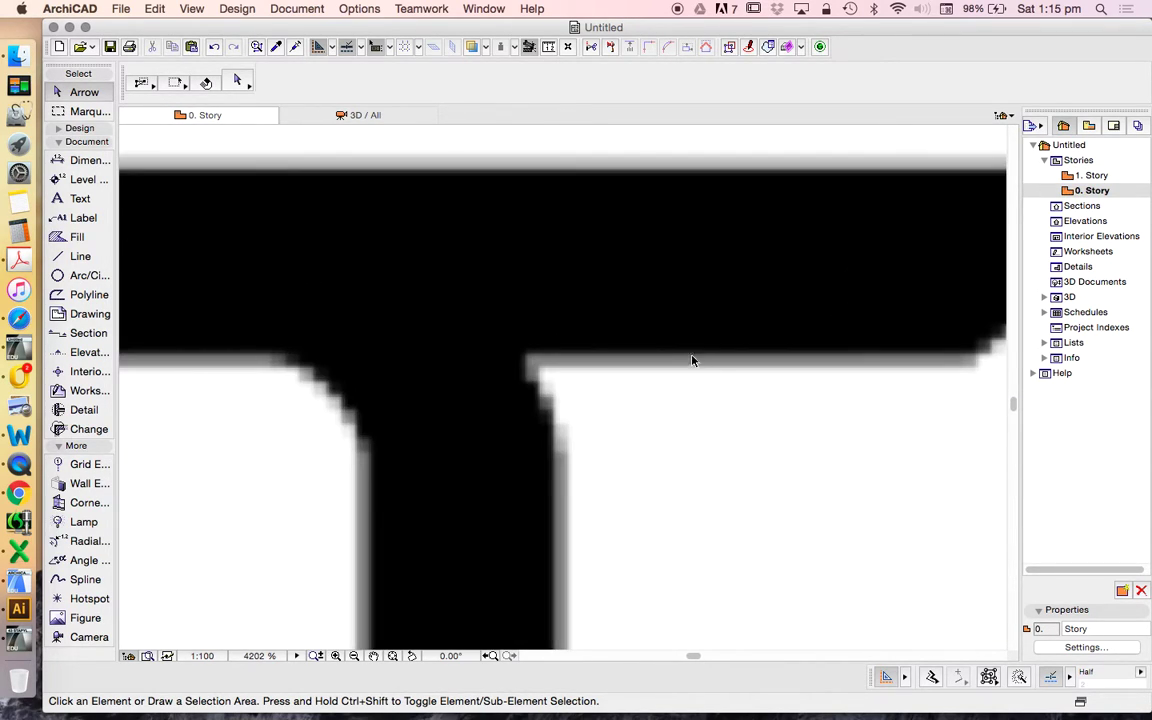
double_click(1087, 177)
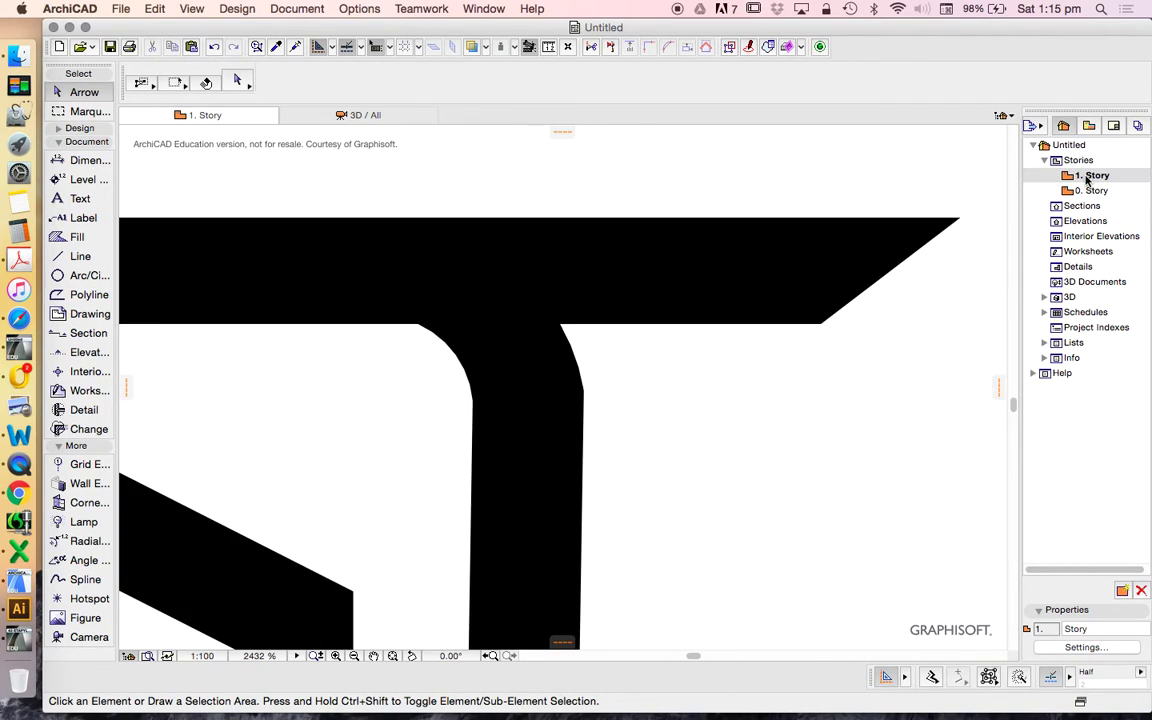
scroll(700, 330, up, 4)
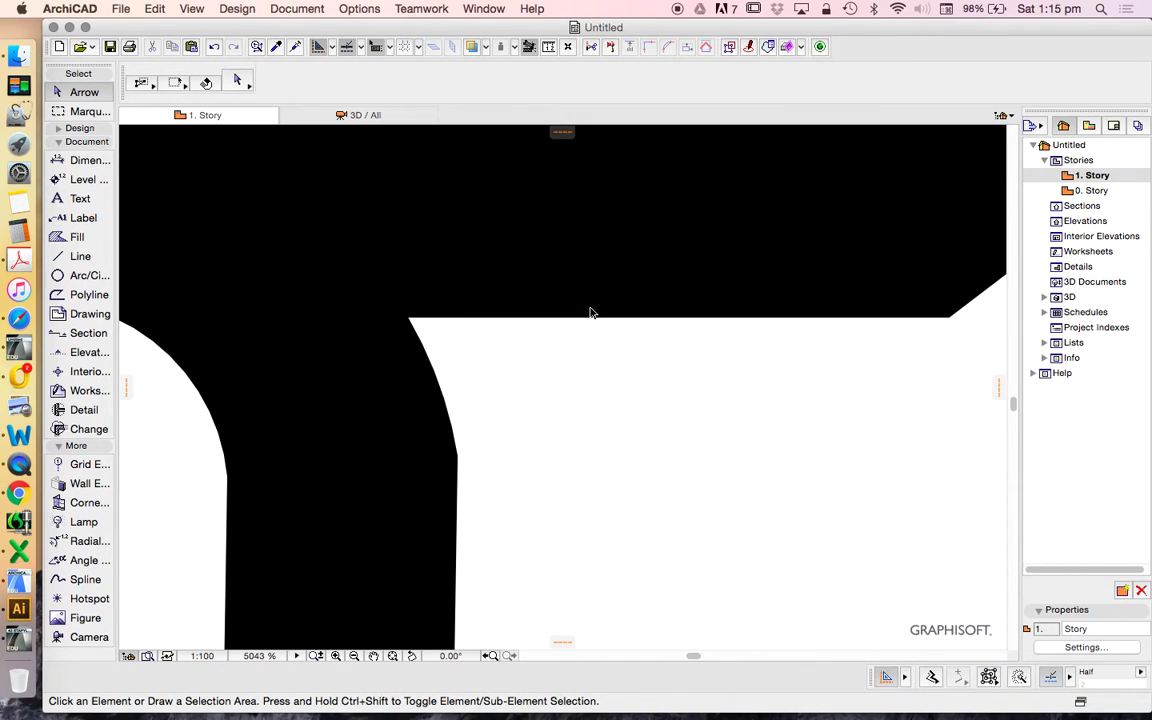
scroll(740, 410, down, 15)
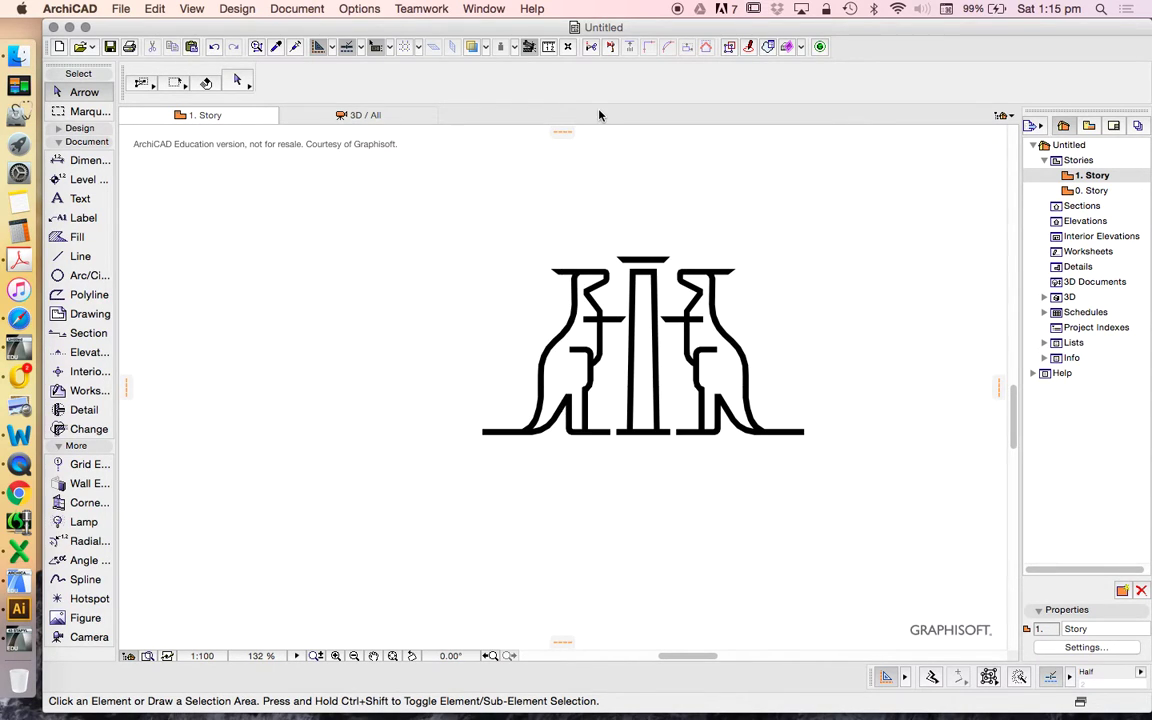
scroll(489, 224, down, 2)
scroll(640, 380, up, 2)
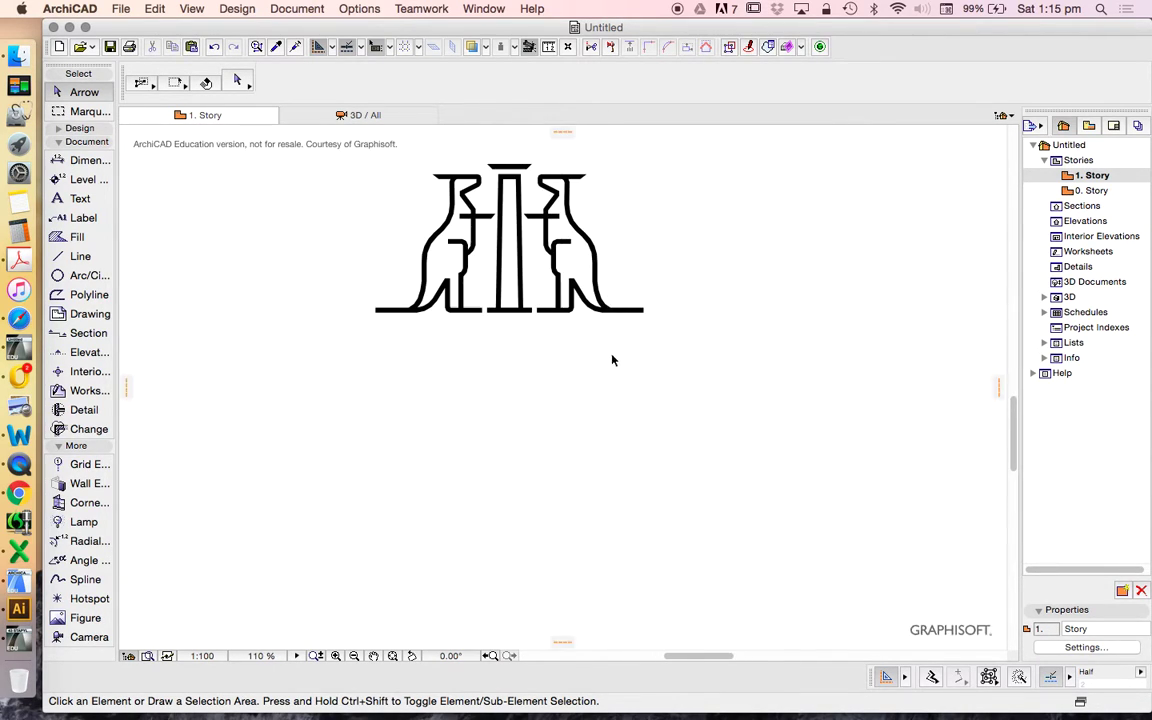
Undo the deletion of the traced elements on 0. Story and compare them with the clean logo on 1. Story.
scroll(613, 360, down, 2)
key(super+Down)
key(super+v)
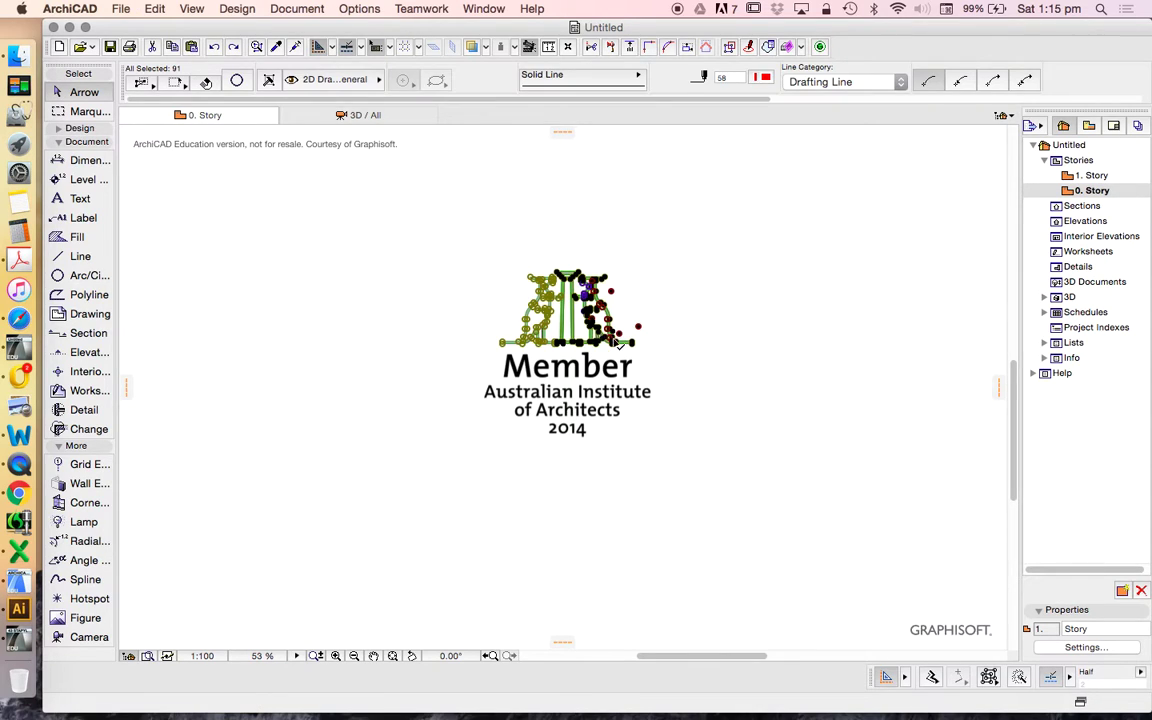
click(640, 251)
double_click(1091, 175)
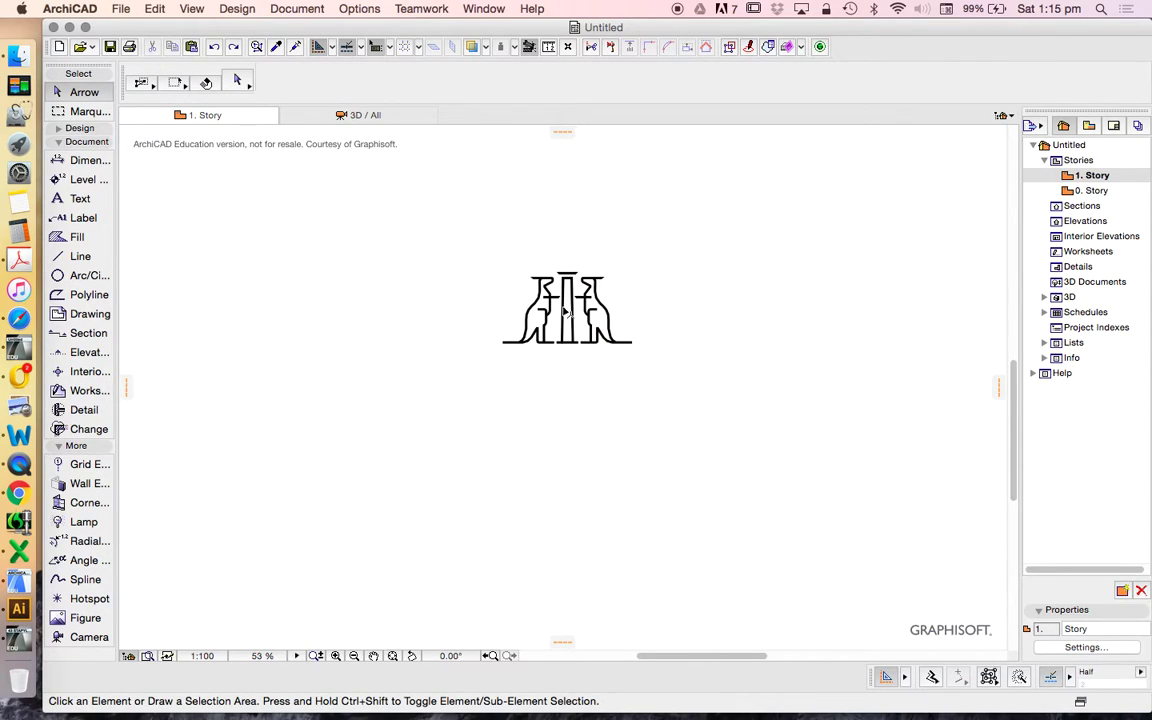
scroll(617, 279, up, 3)
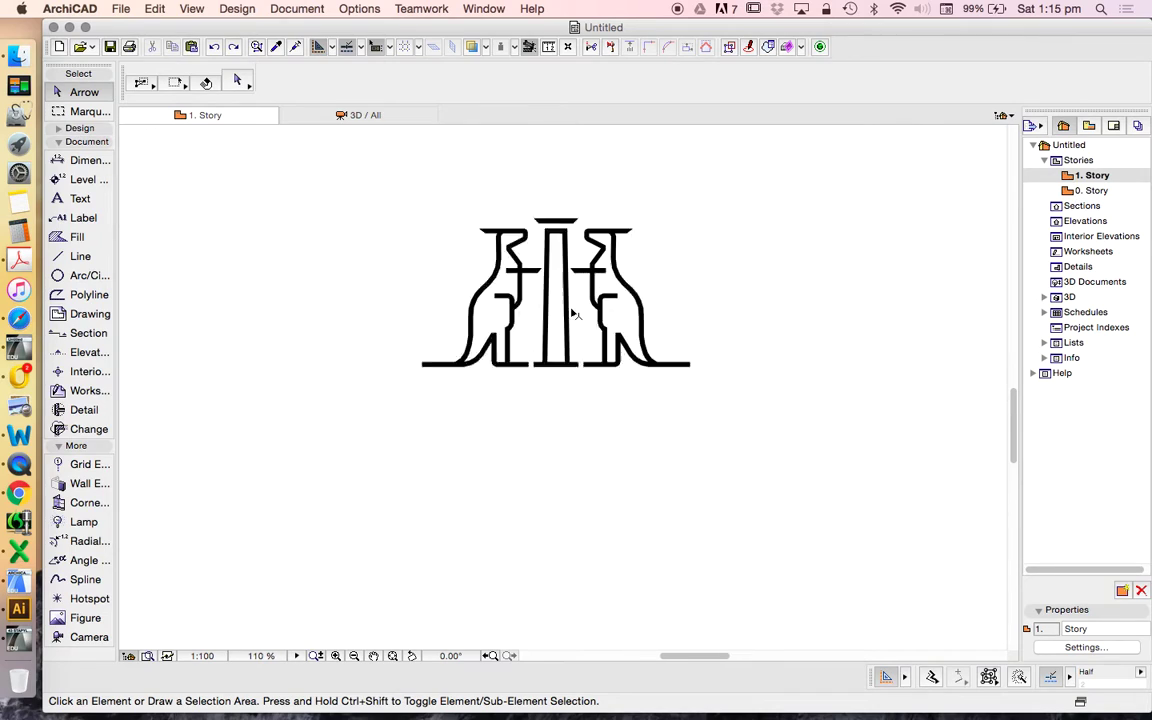
double_click(1091, 190)
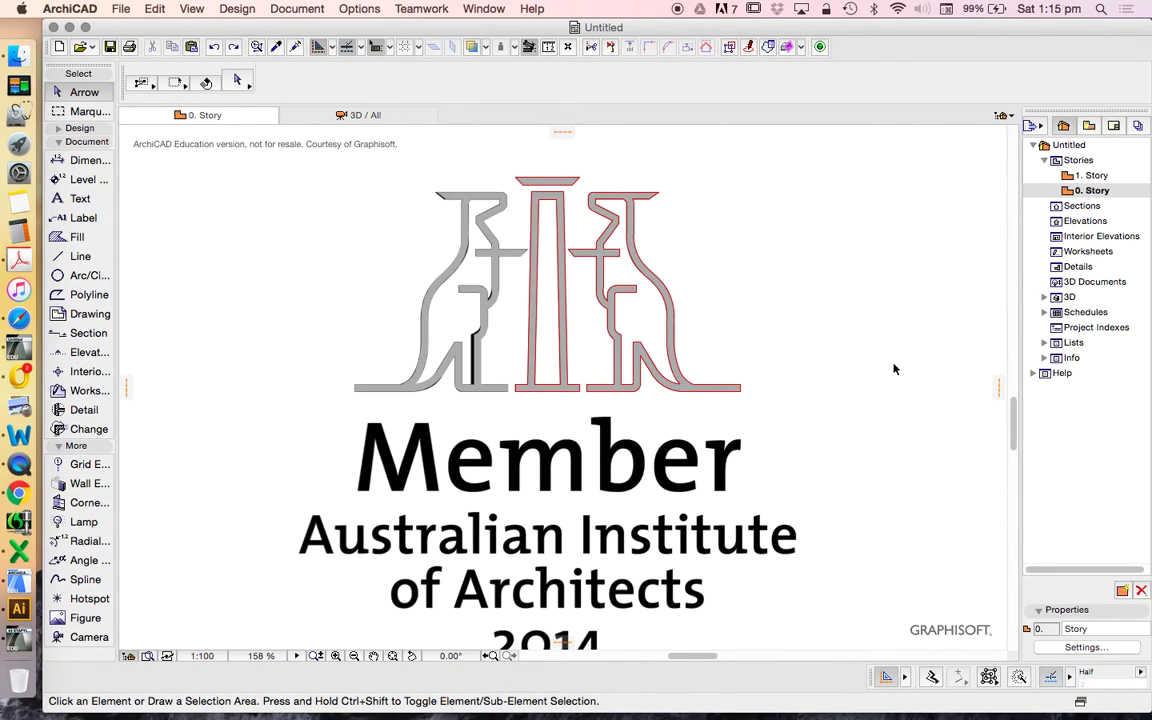
Switch to the open LOCKUP project and open its RMD A3 LANDSCAPE master layout.
click(13, 643)
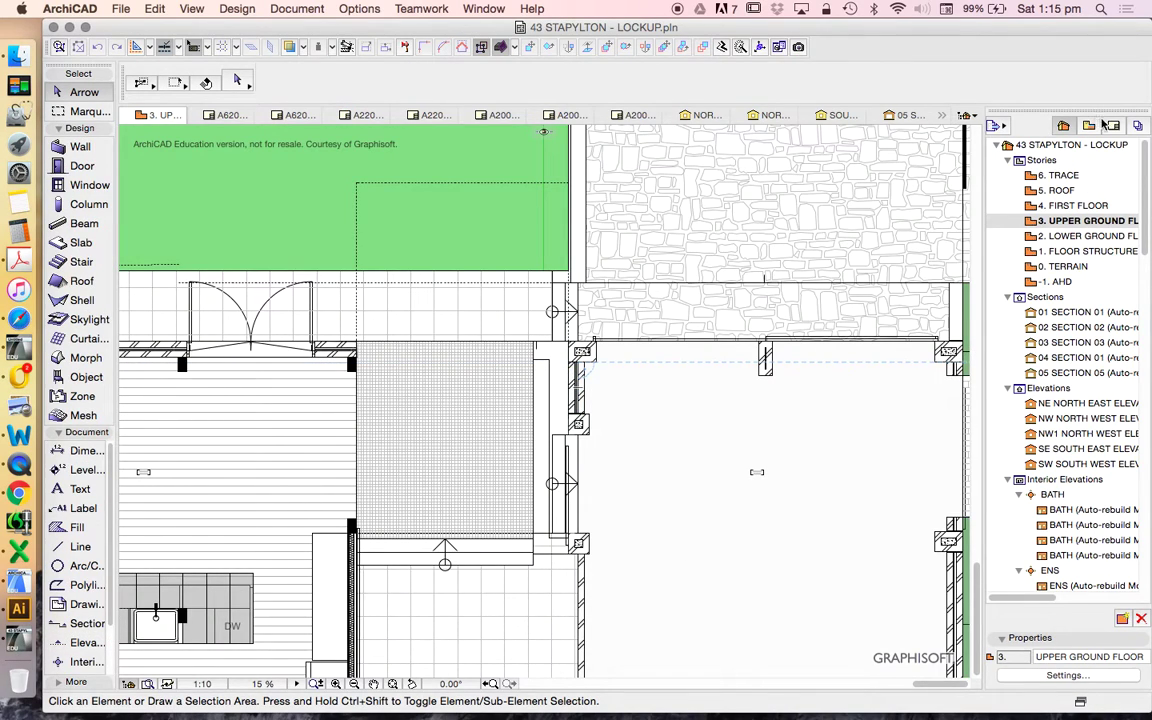
scroll(1100, 343, down, 5)
double_click(1084, 477)
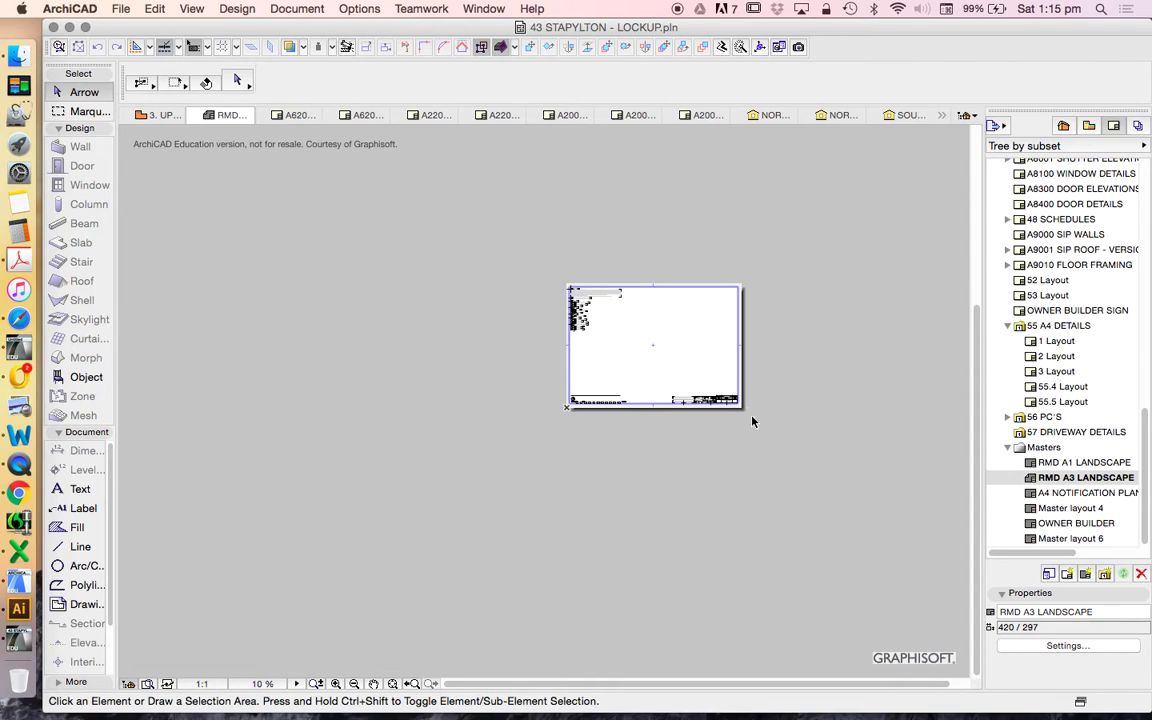
Examine the title block's signature logo by selecting the large white R to inspect its fill, and clear the selection.
scroll(736, 403, up, 15)
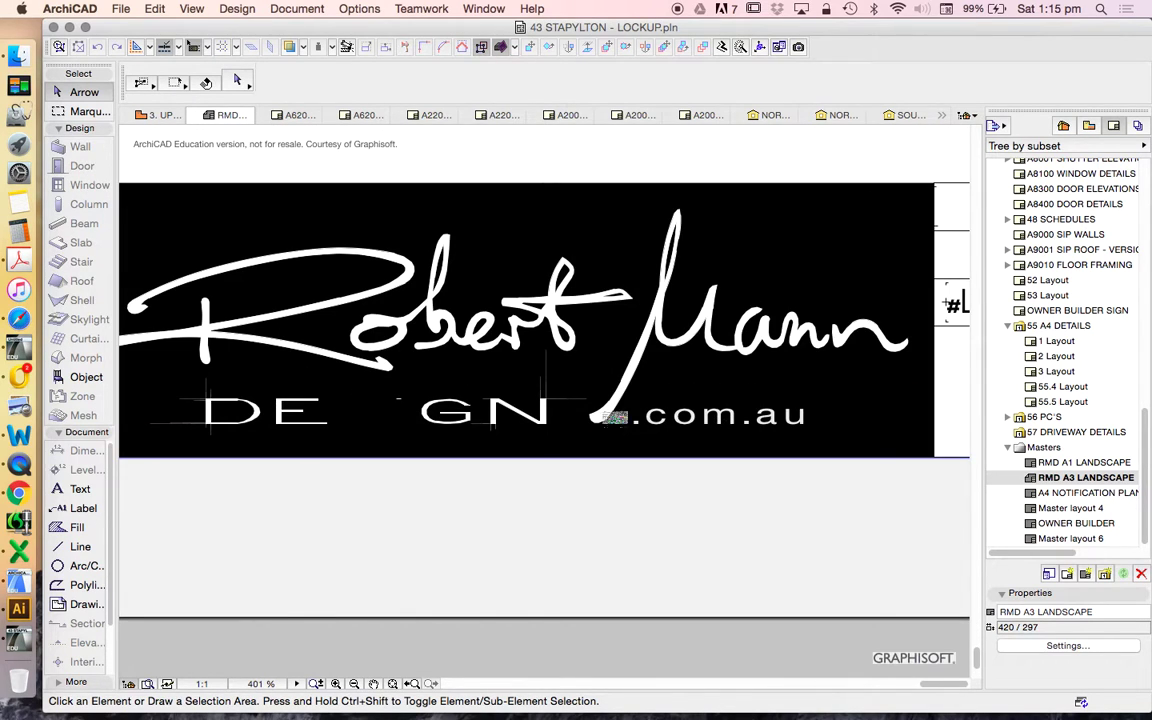
scroll(690, 255, down, 2)
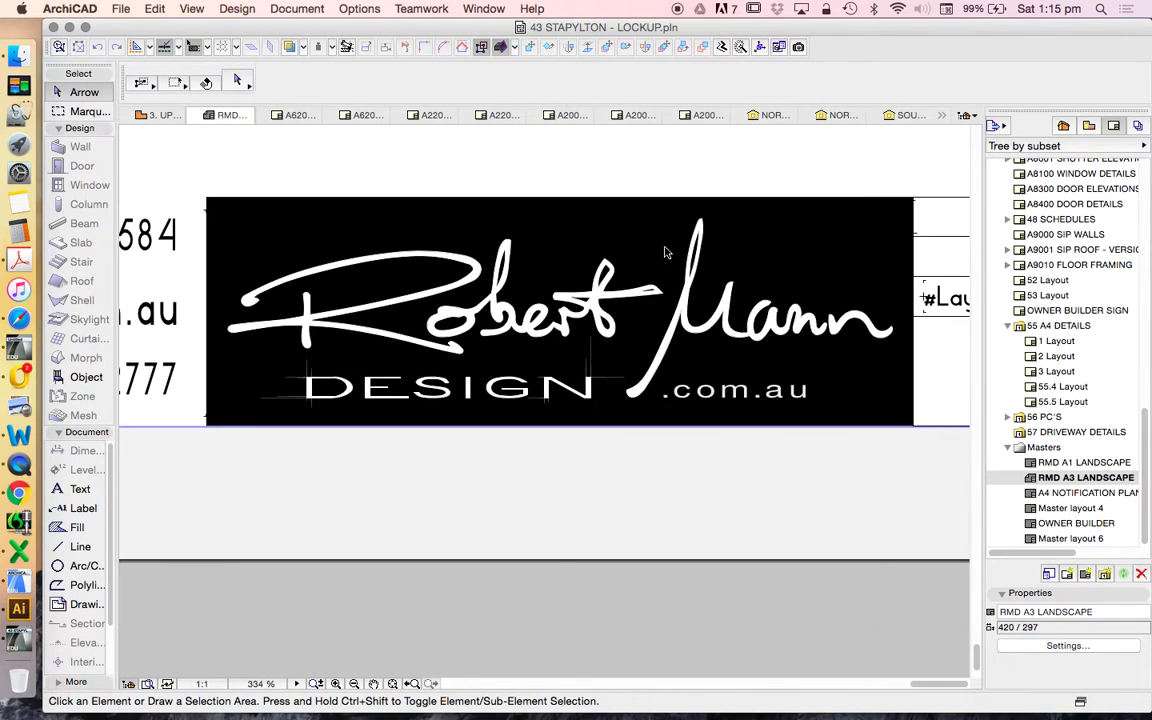
click(605, 302)
click(458, 287)
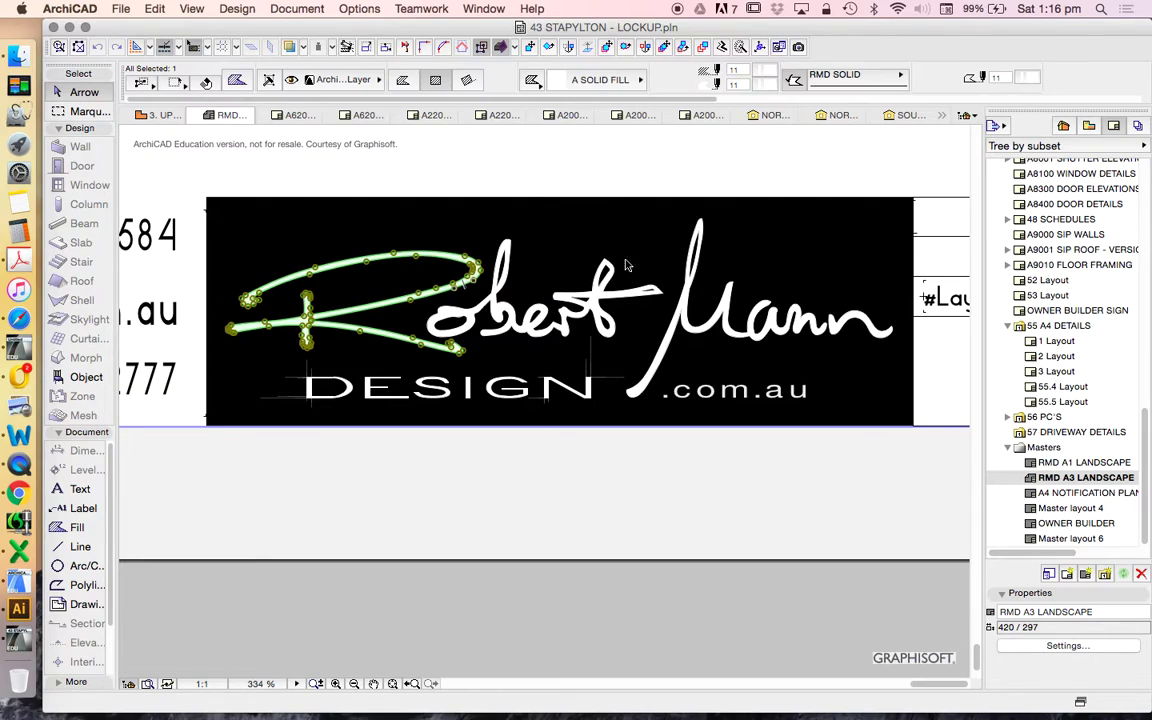
key(Escape)
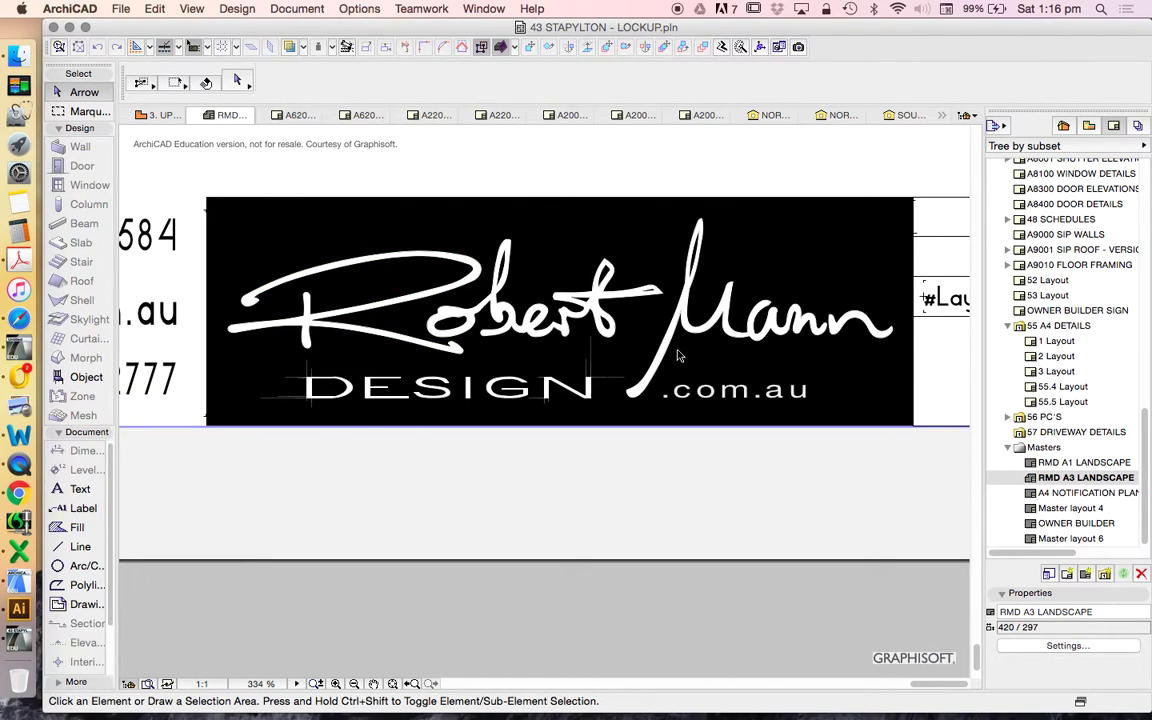